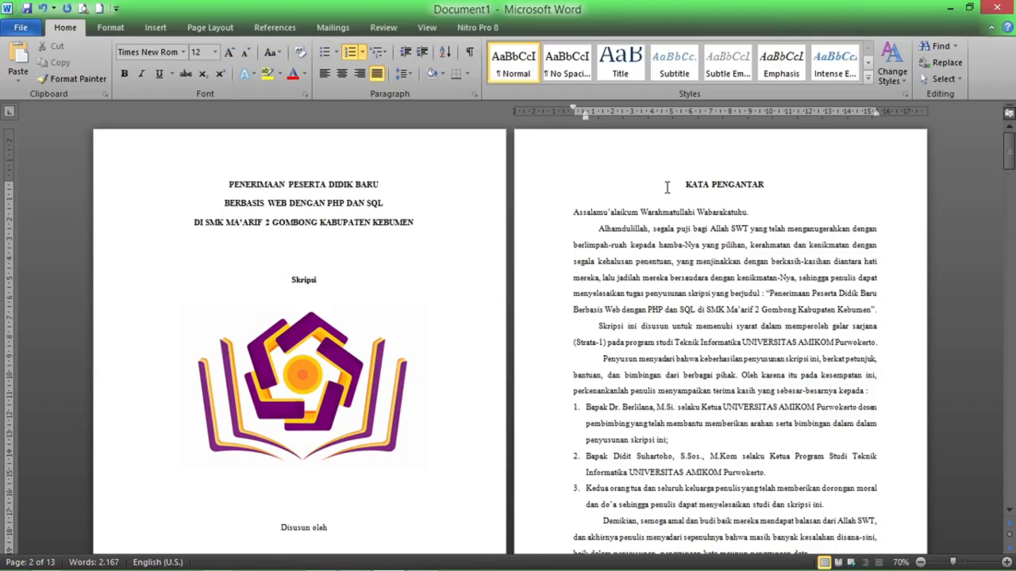
- Apply the Heading 1 style to the KATA PENGANTAR title
left_click(677, 184)
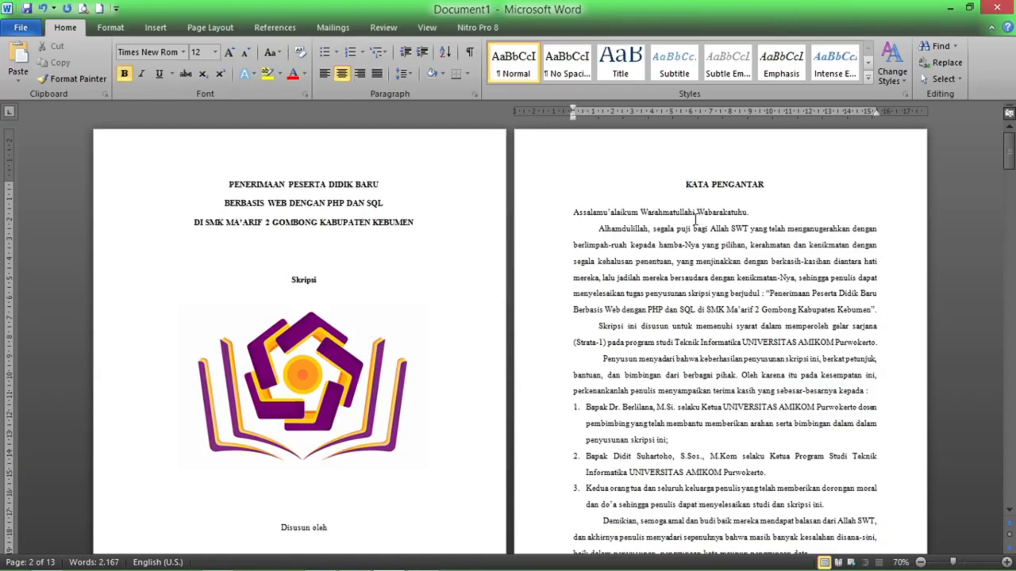
scroll(685, 238, "down", 15)
scroll(687, 238, "up", 6)
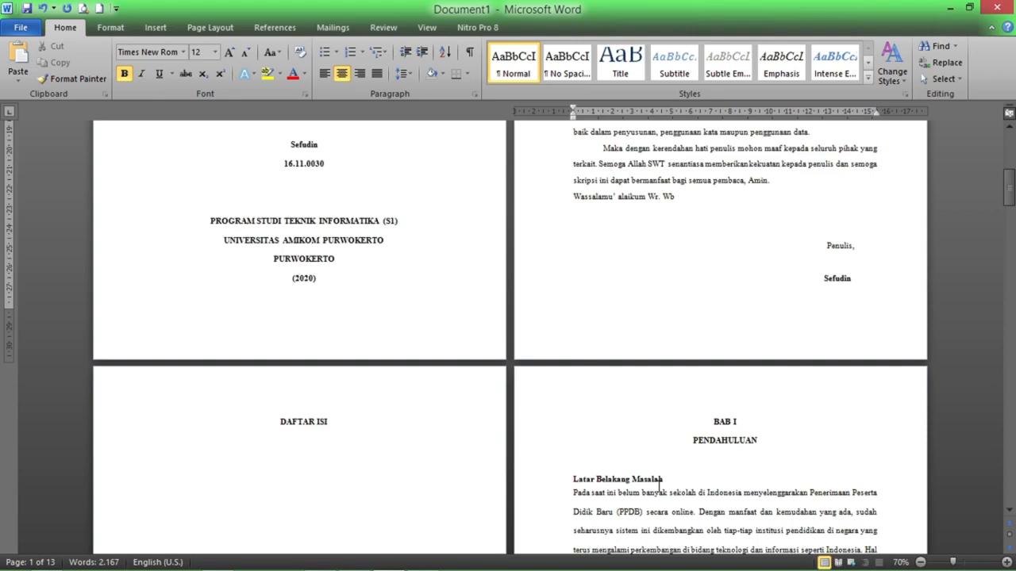
scroll(603, 381, "down", 12)
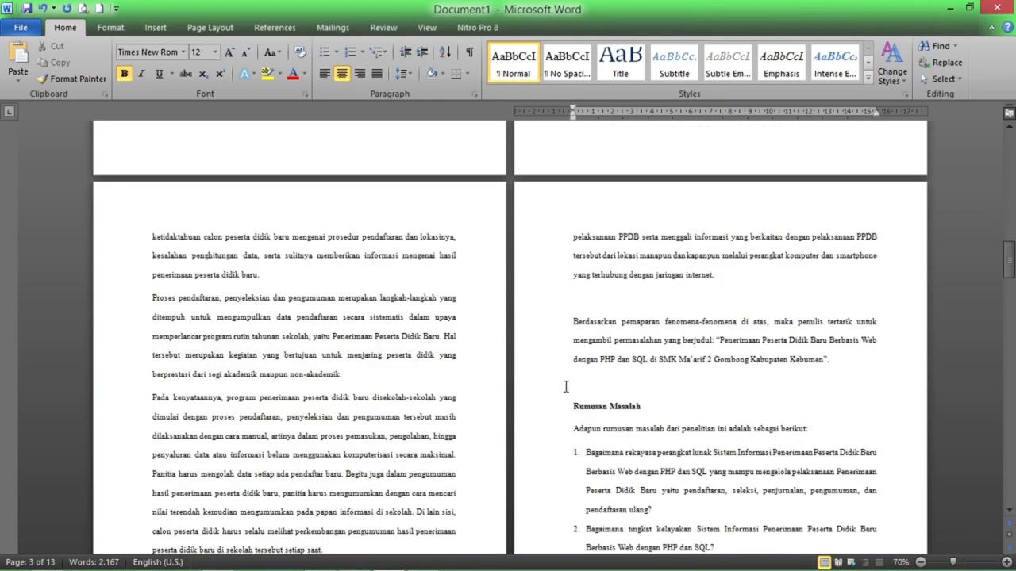
scroll(622, 344, "down", 5)
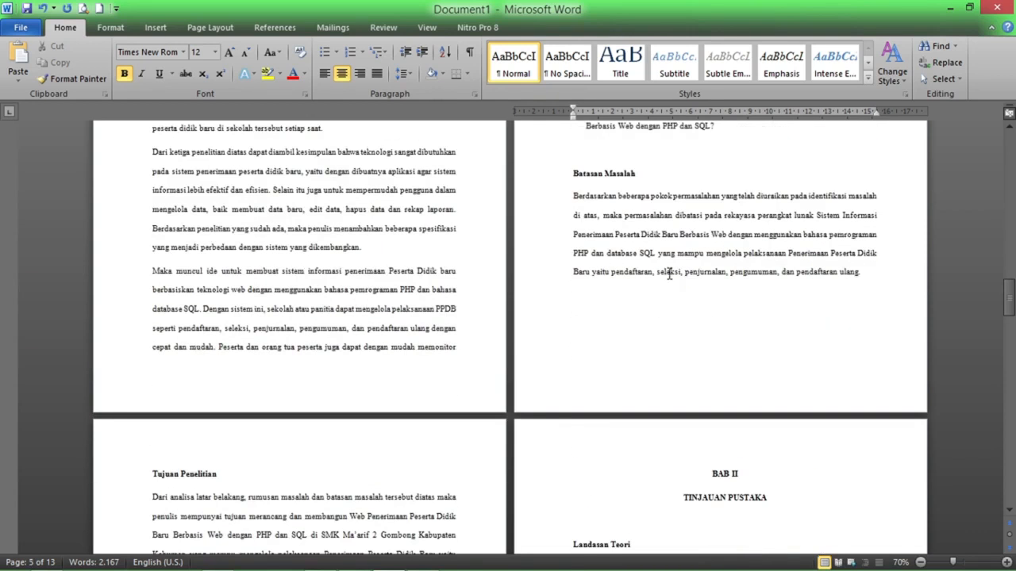
scroll(659, 266, "up", 15)
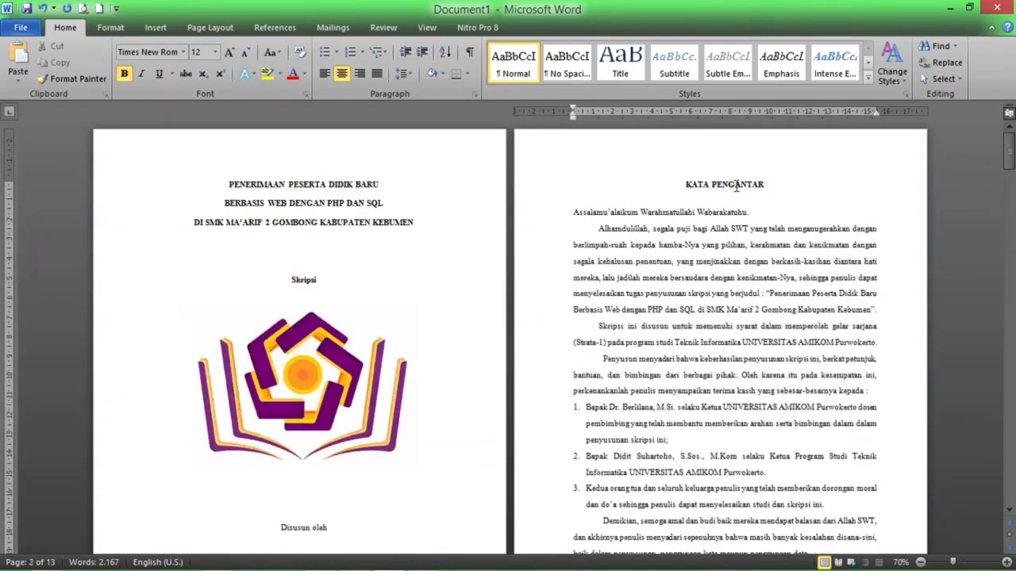
left_click_drag(687, 184, 774, 187)
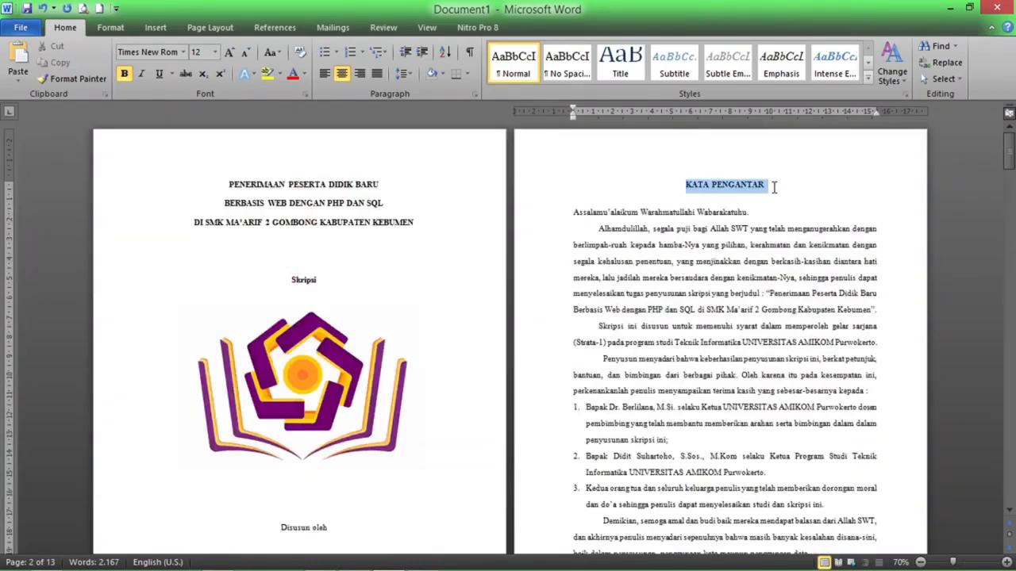
left_click(868, 78)
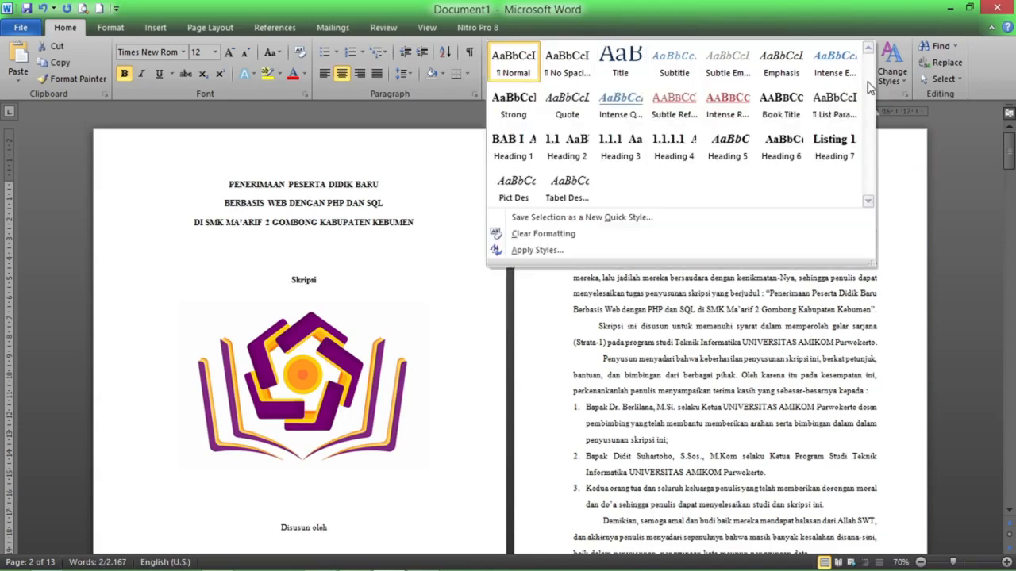
left_click(514, 151)
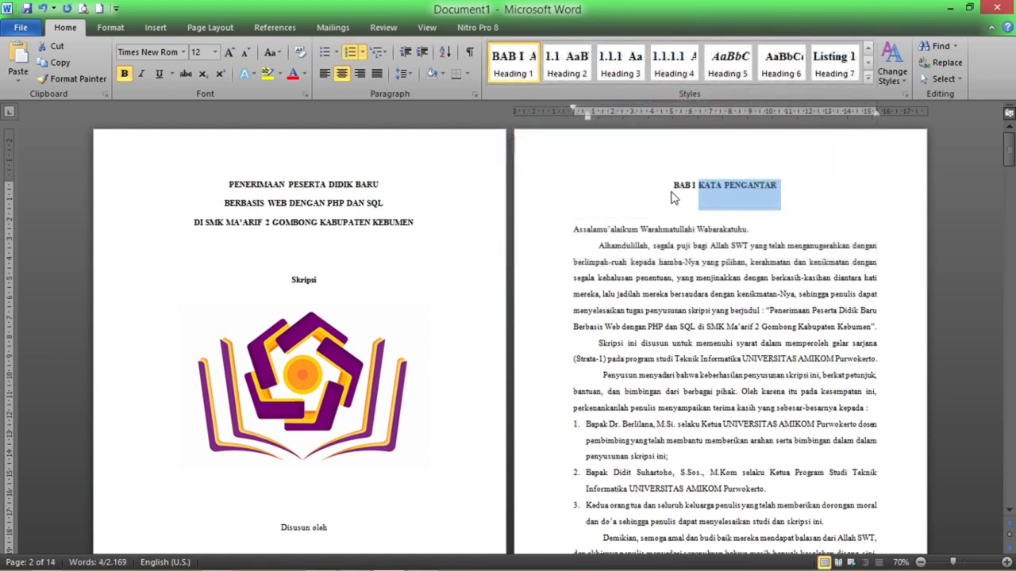
- Remove the automatic BAB I numbering from the KATA PENGANTAR heading and center it
key("Left")
key("BackSpace")
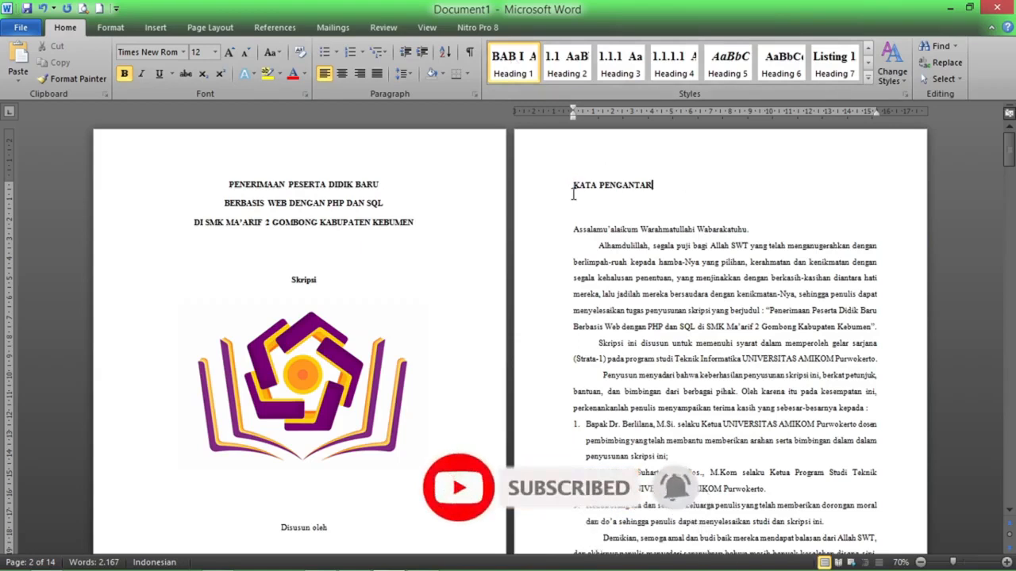
left_click(536, 193)
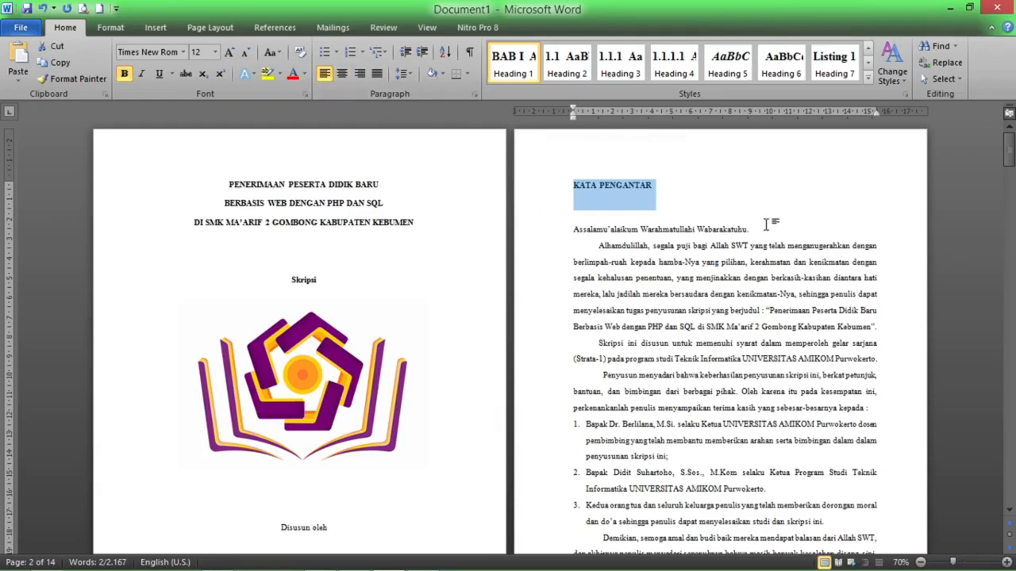
key("ctrl+e")
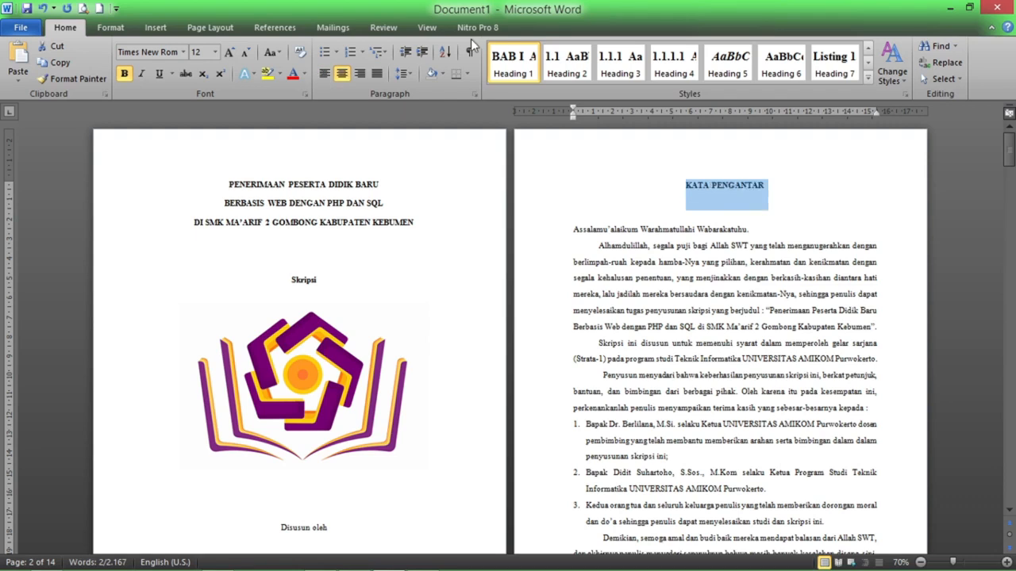
- Set the font size of the KATA PENGANTAR heading to 14
left_click(213, 52)
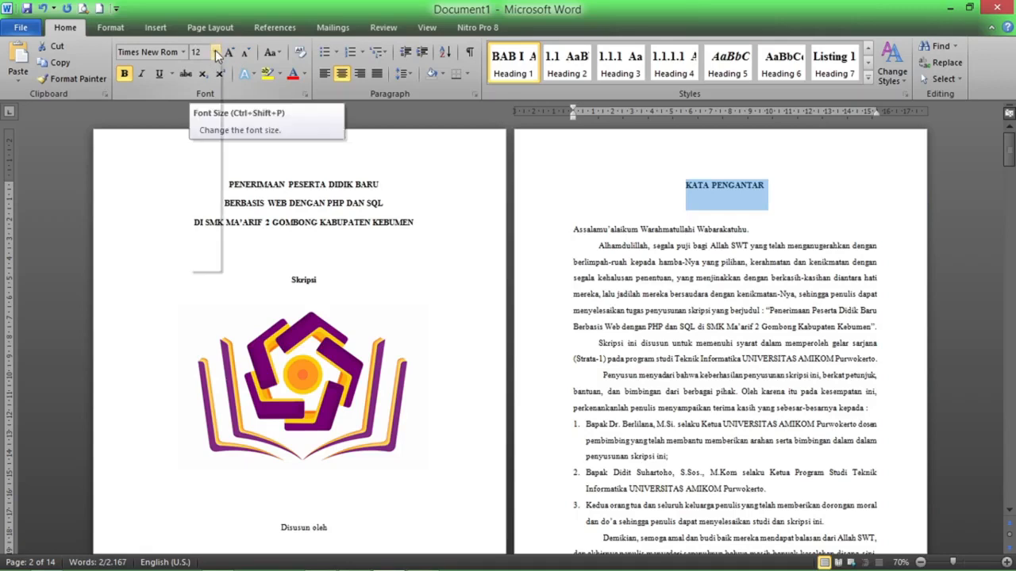
left_click(214, 52)
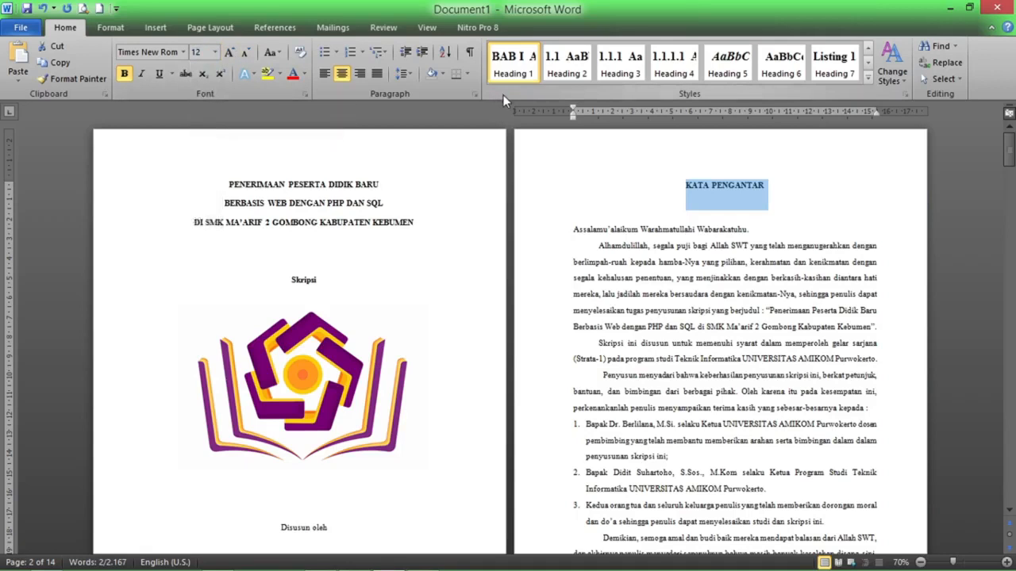
key("ctrl+bracketright")
key("ctrl+bracketright")
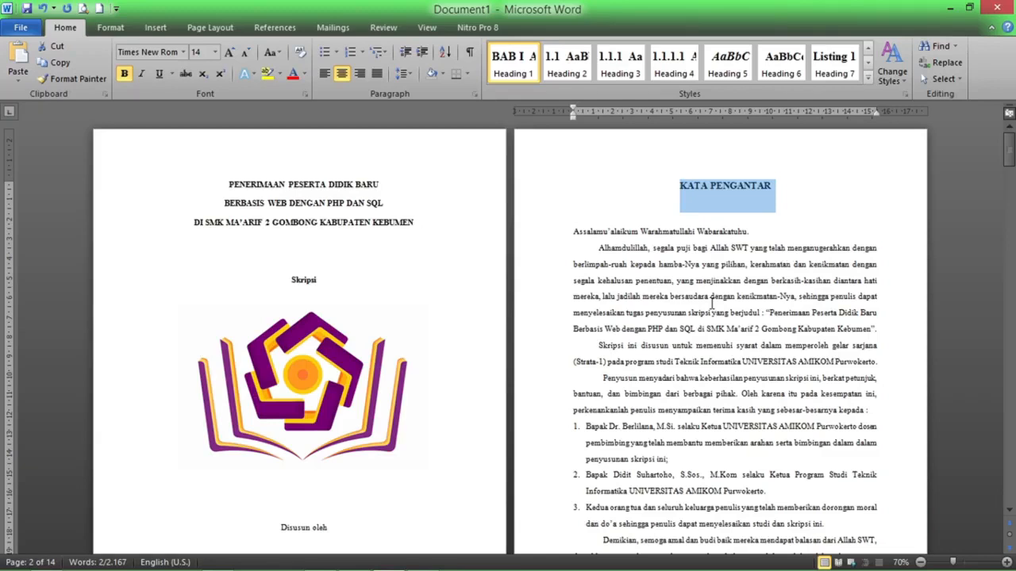
- Delete the extra blank page before the DAFTAR ISI page
scroll(721, 256, "down", 5)
left_click(404, 413)
key("Delete")
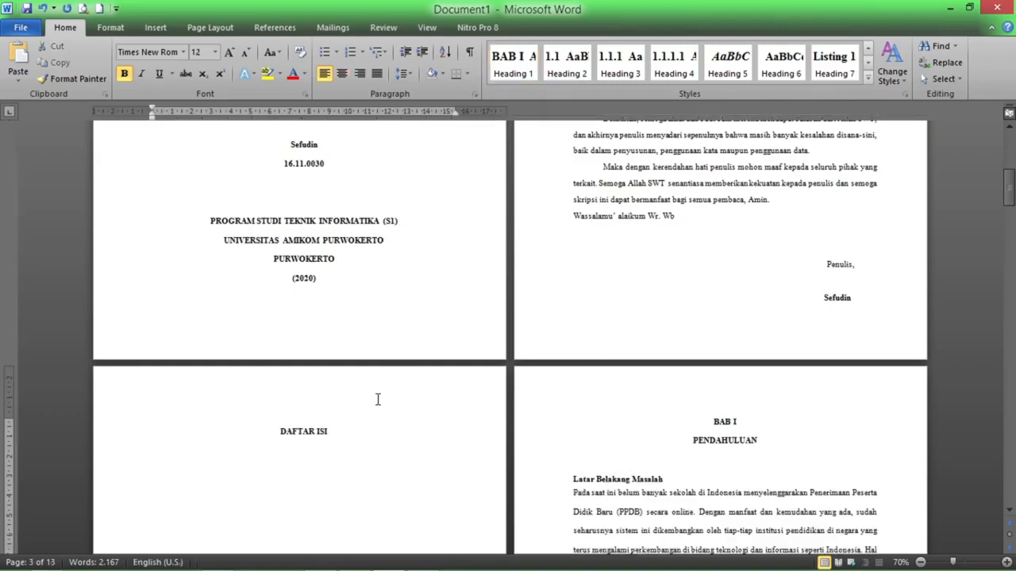
scroll(603, 338, "up", 5)
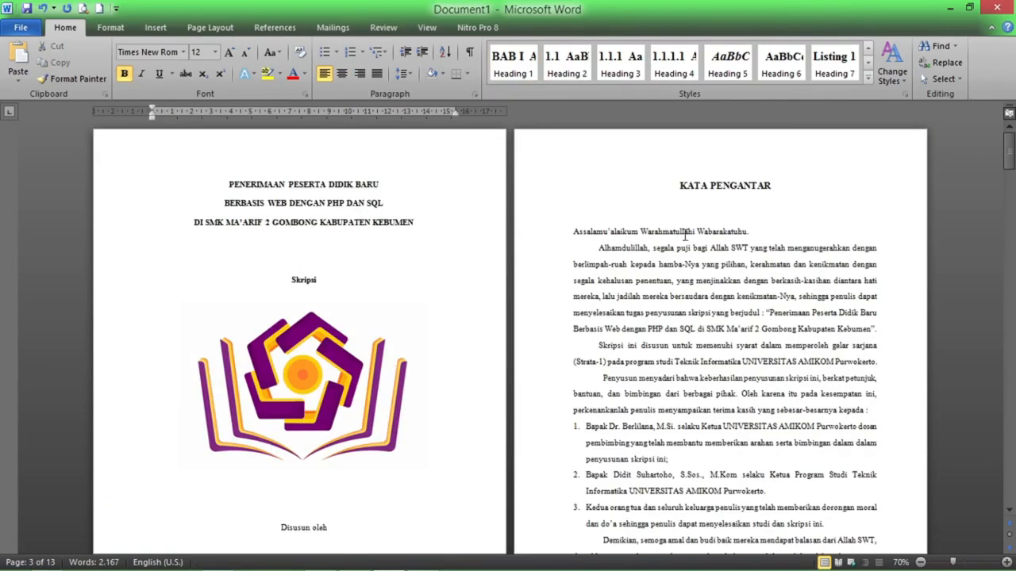
- Select the KATA PENGANTAR title and update the Heading 1 style to match its formatting
left_click(657, 180)
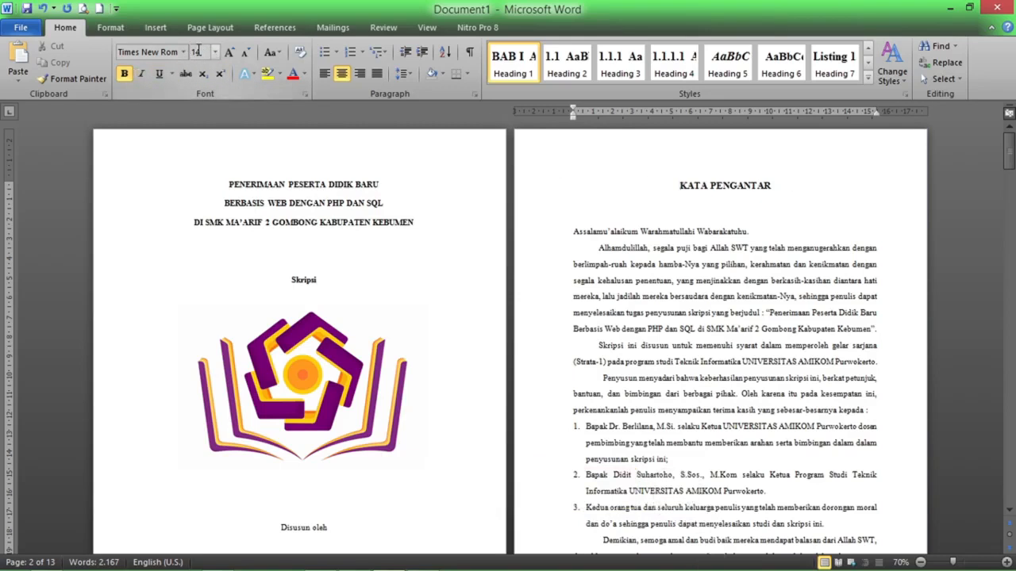
left_click(539, 180)
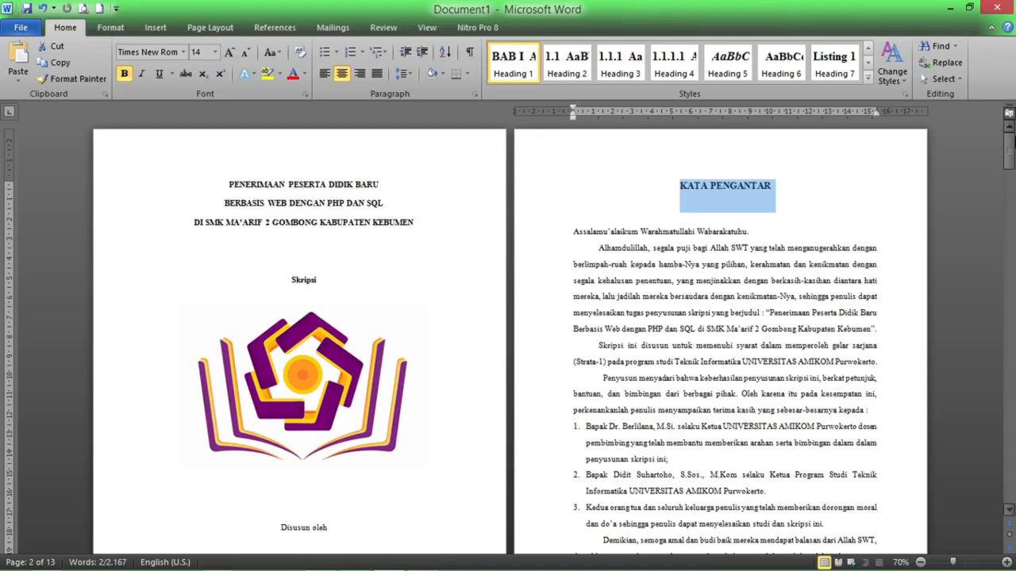
- Apply the Heading 1 style to the DAFTAR ISI title
key("Down")
key("Down")
key("Down")
key("Down")
key("Down")
key("Down")
key("Down")
key("Down")
key("Down")
key("Down")
key("Down")
key("Down")
key("Down")
key("Down")
key("Down")
key("Down")
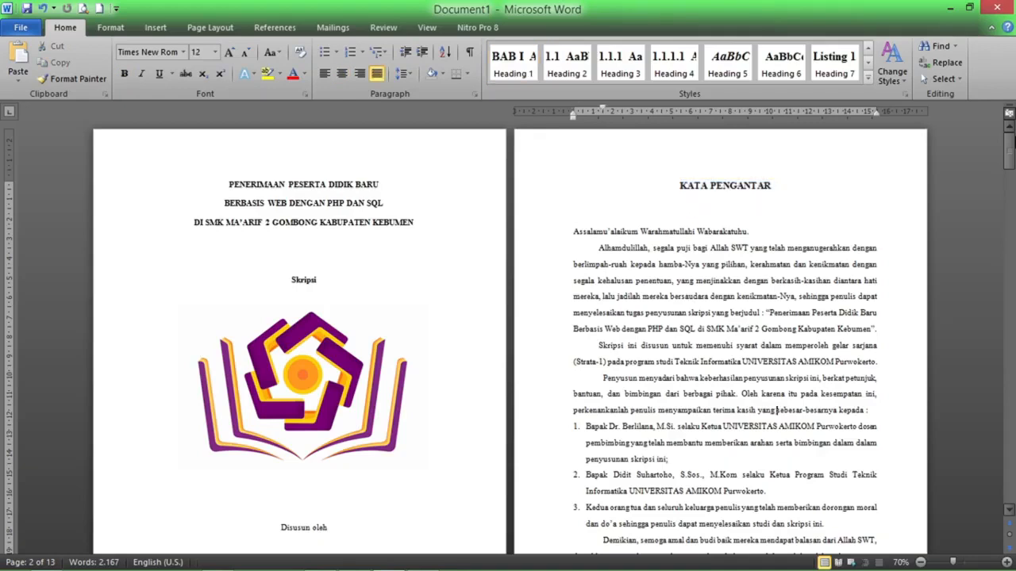
key("Page_Down")
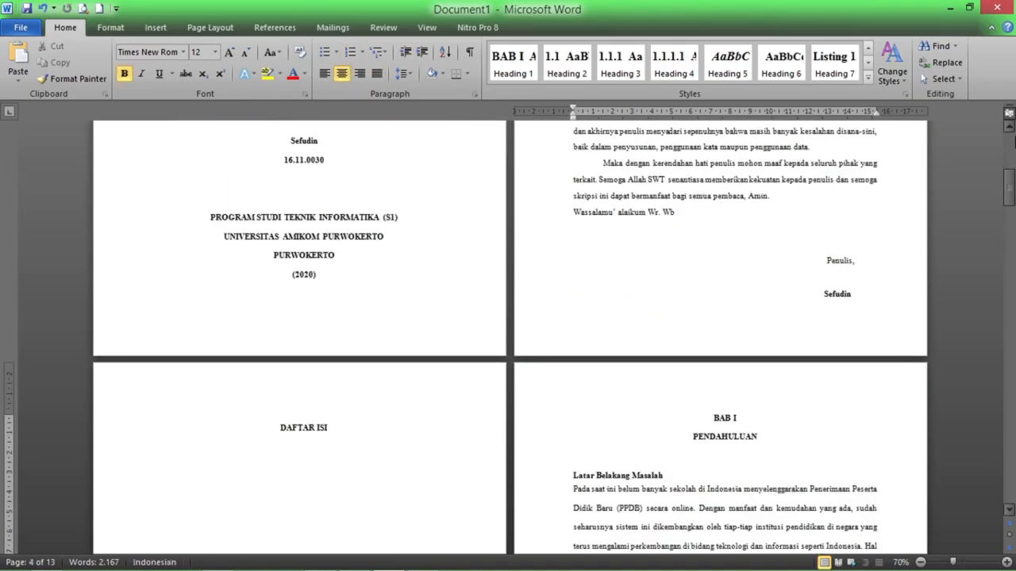
left_click(111, 436)
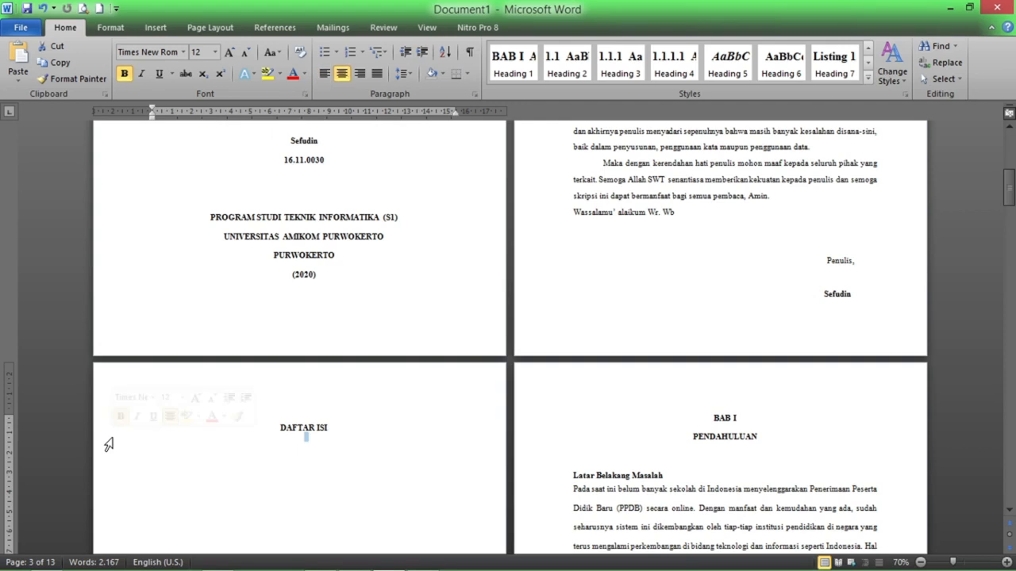
left_click(111, 431)
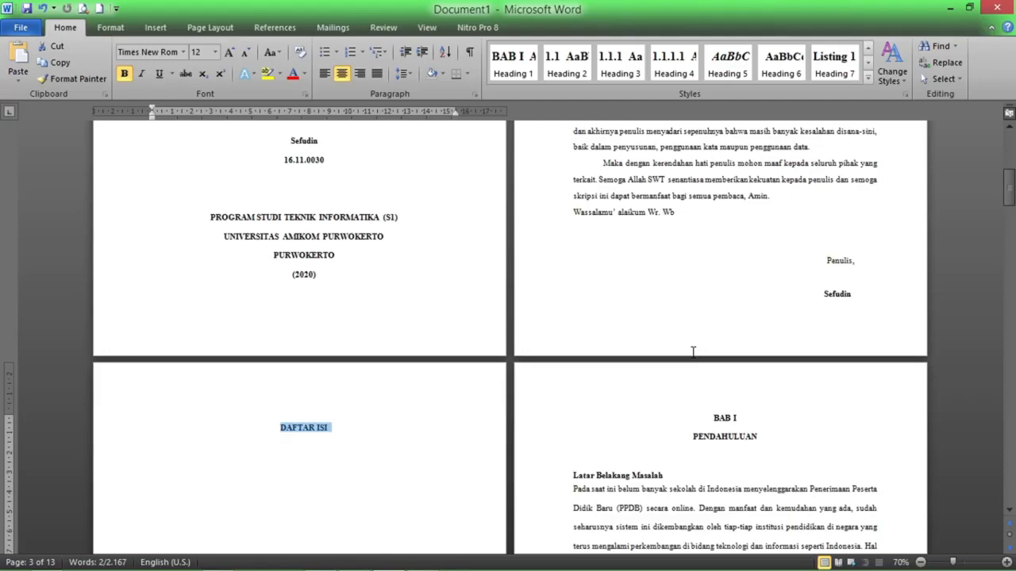
key("ctrl+alt+1")
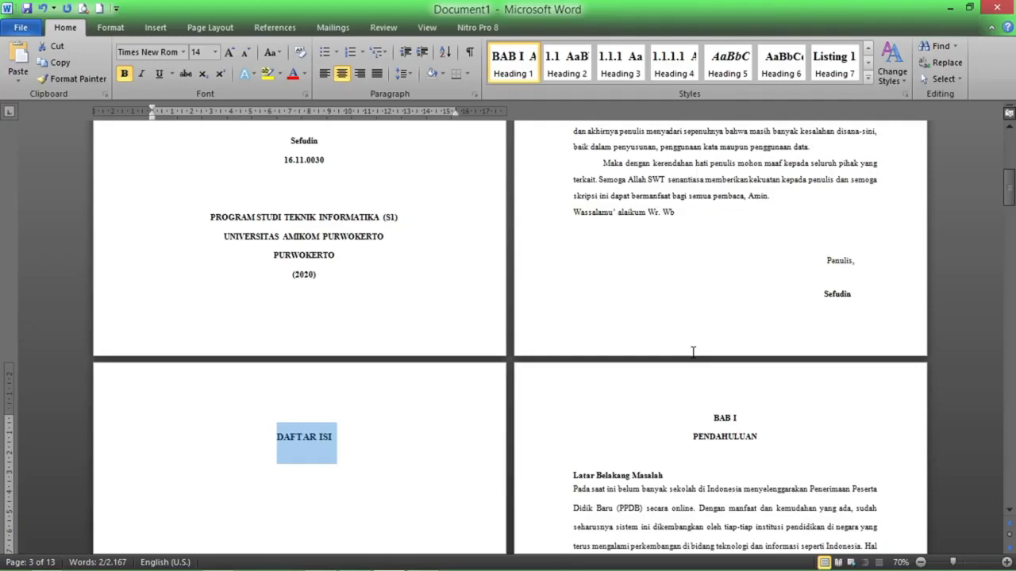
- Apply the Heading 1 style to both lines of the BAB I PENDAHULUAN title
left_click(689, 418)
left_click_drag(689, 418, 762, 442)
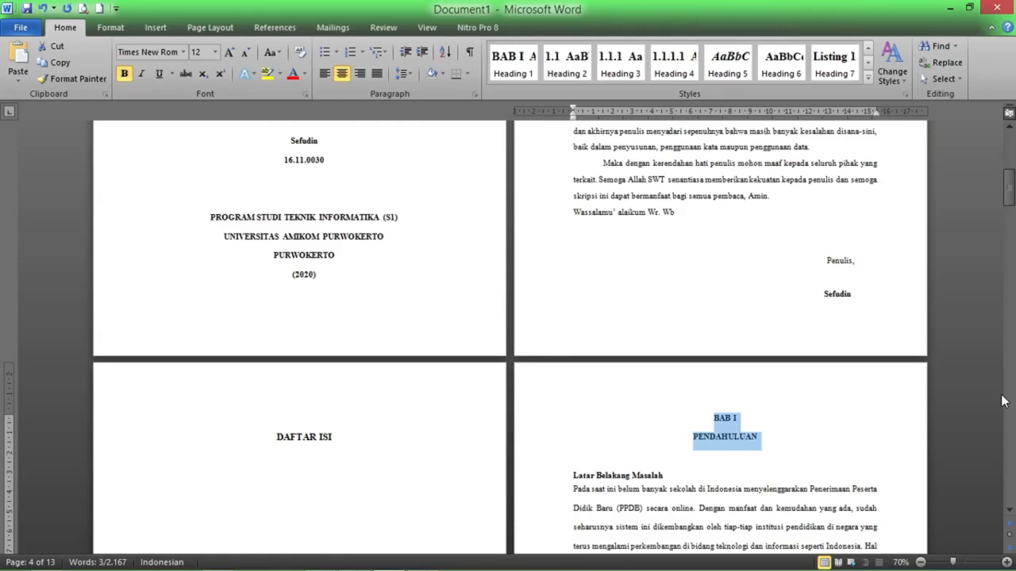
key("ctrl+alt+1")
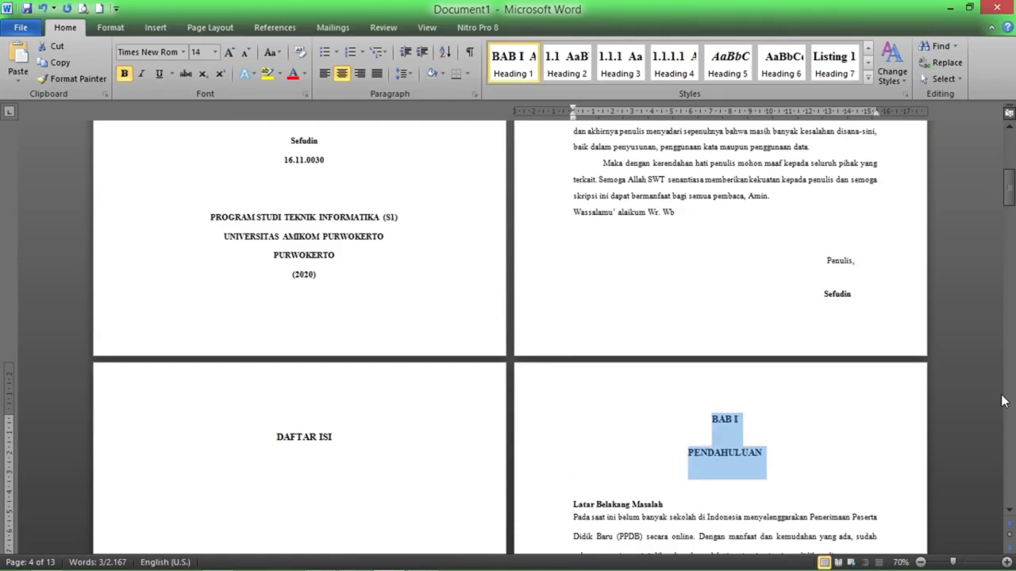
- Apply the Heading 1 style to both lines of the BAB II TINJAUAN PUSTAKA title
scroll(800, 454, "down", 20)
scroll(714, 428, "up", 10)
scroll(684, 429, "down", 5)
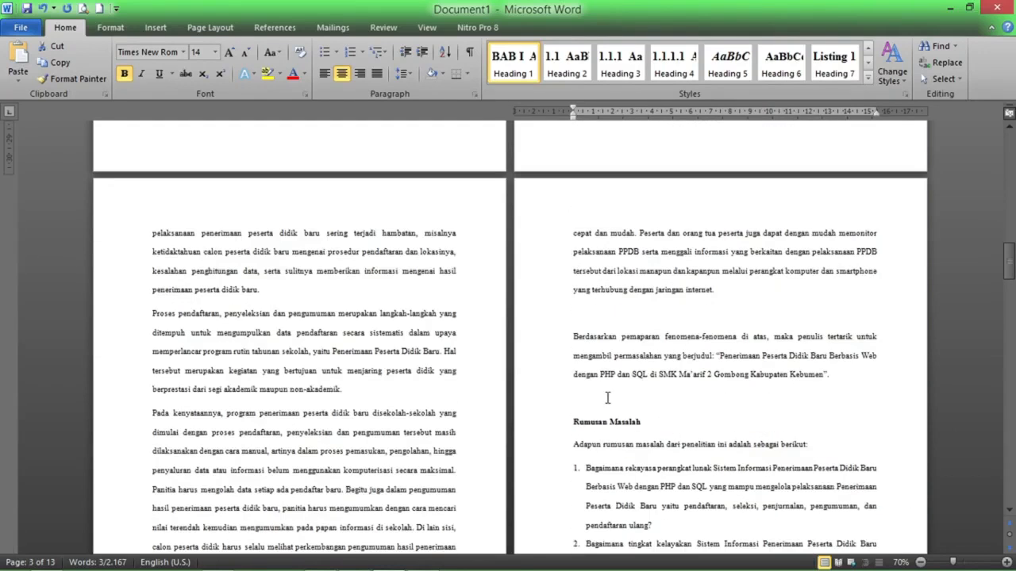
scroll(671, 413, "down", 5)
left_click_drag(710, 470, 792, 498)
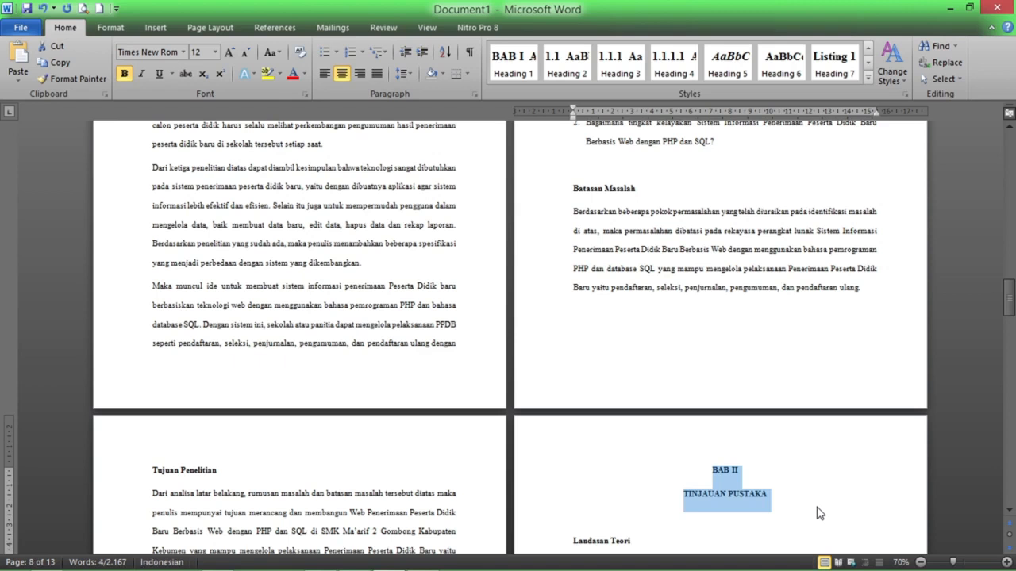
key("ctrl+alt+1")
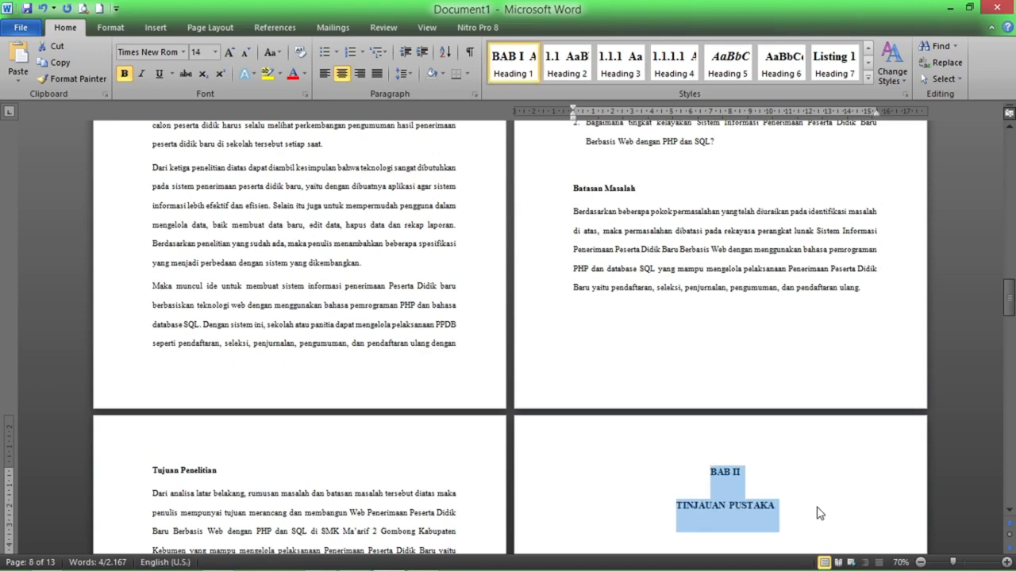
- Apply the Heading 1 style to both lines of the BAB III METODE PENELITIAN title
scroll(839, 433, "down", 15)
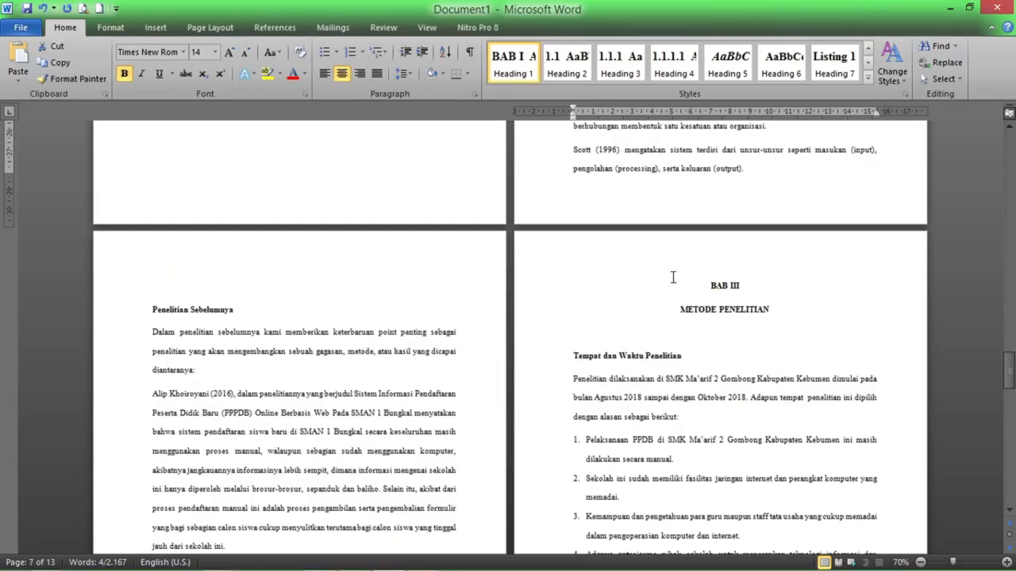
left_click_drag(672, 277, 781, 315)
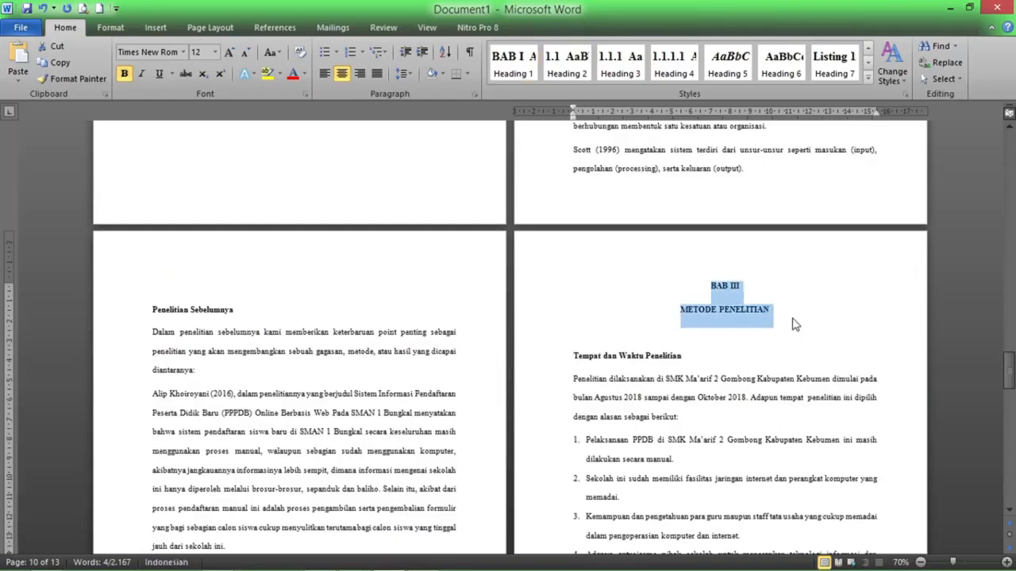
key("ctrl+alt+1")
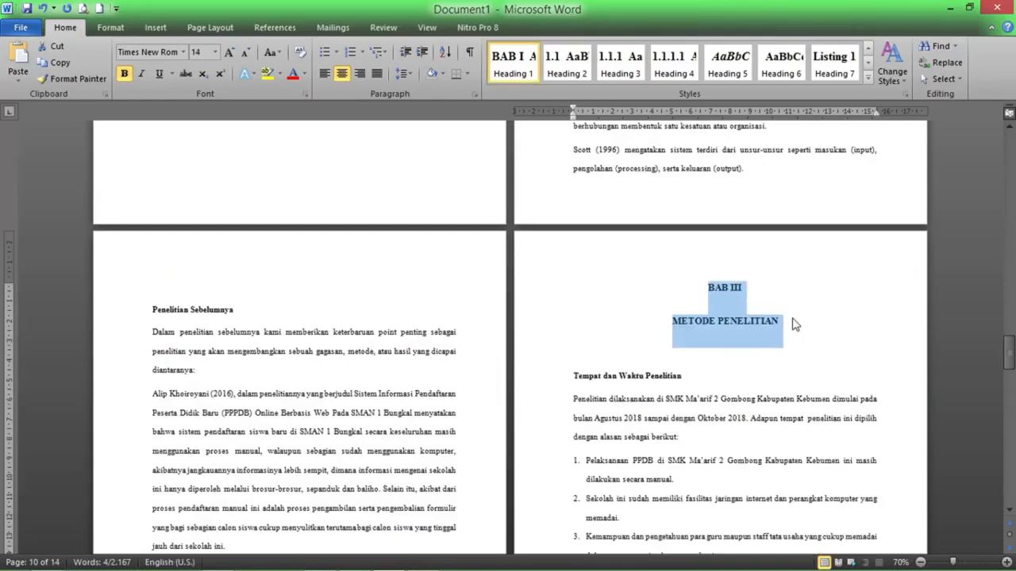
- Delete the blank page before the DAFTAR PUSTAKA page
scroll(794, 325, "down", 10)
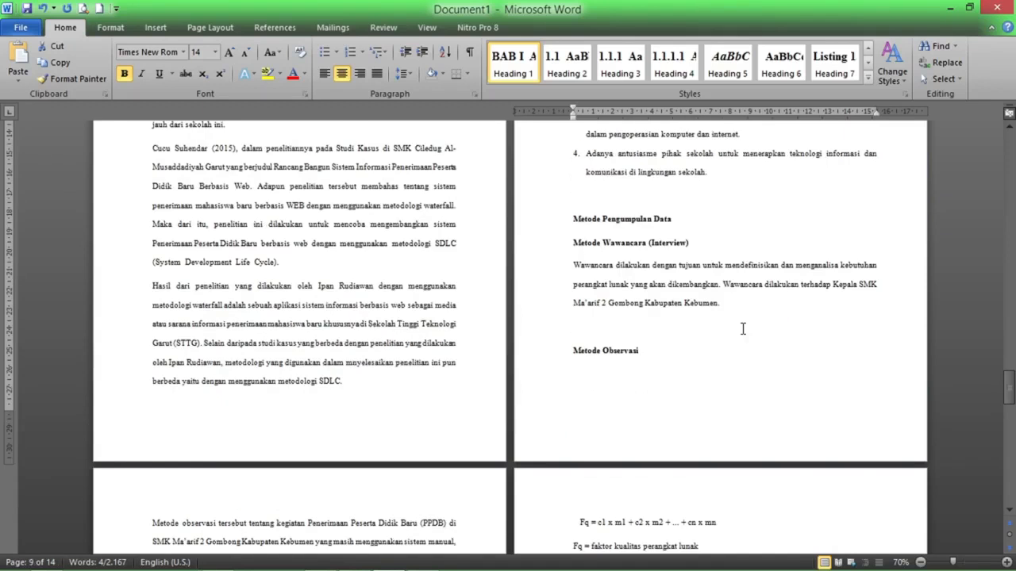
scroll(737, 332, "down", 10)
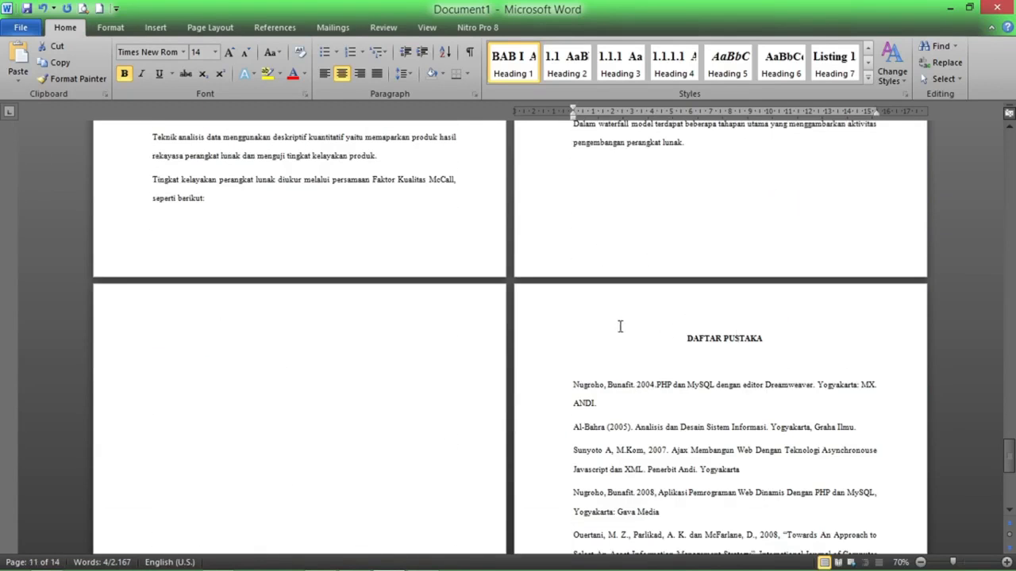
left_click(386, 337)
key("Delete")
key("Delete")
key("Delete")
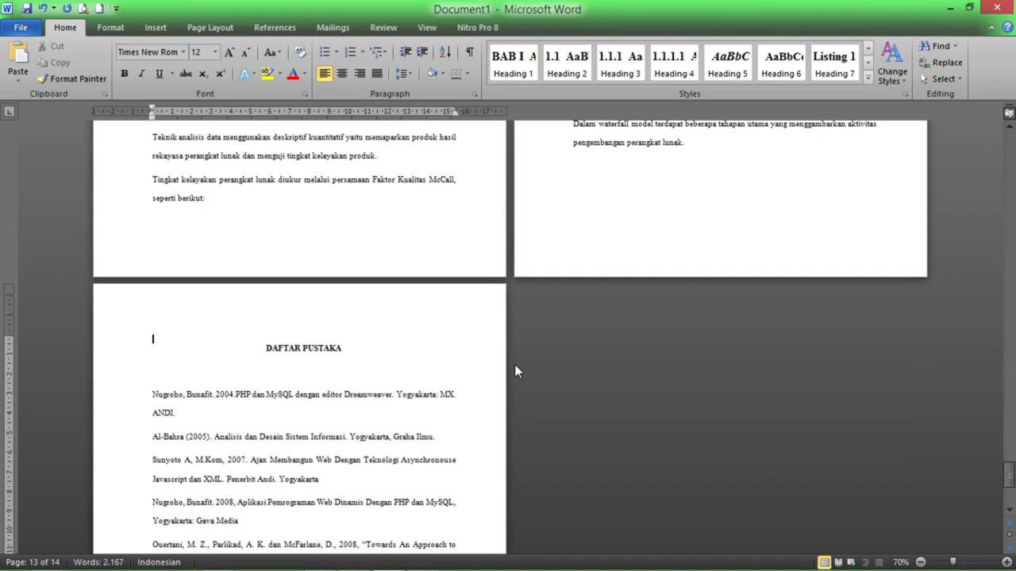
- Apply the Heading 1 style to the DAFTAR PUSTAKA title and delete the empty line above it
left_click_drag(237, 341, 354, 349)
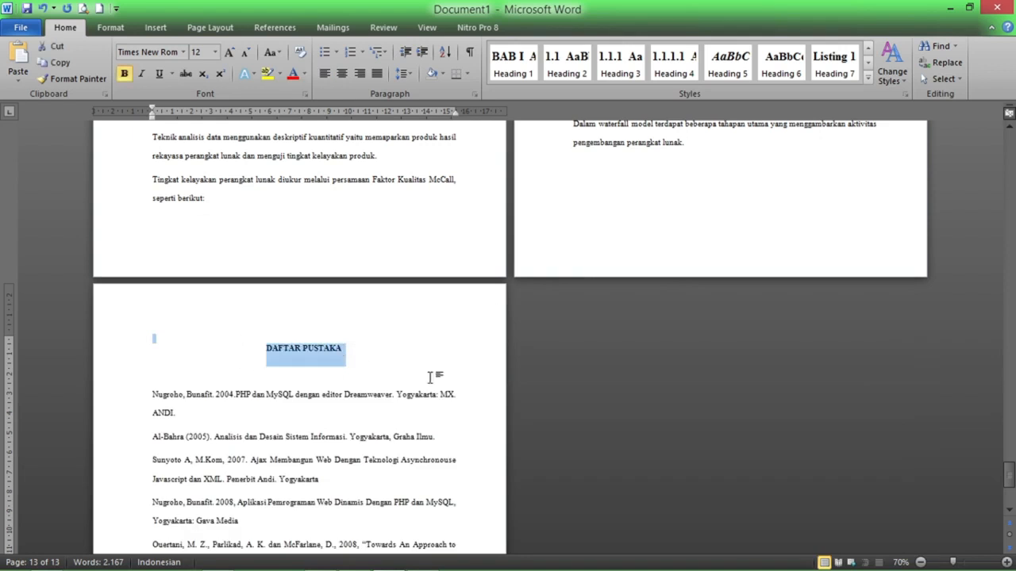
key("ctrl+alt+1")
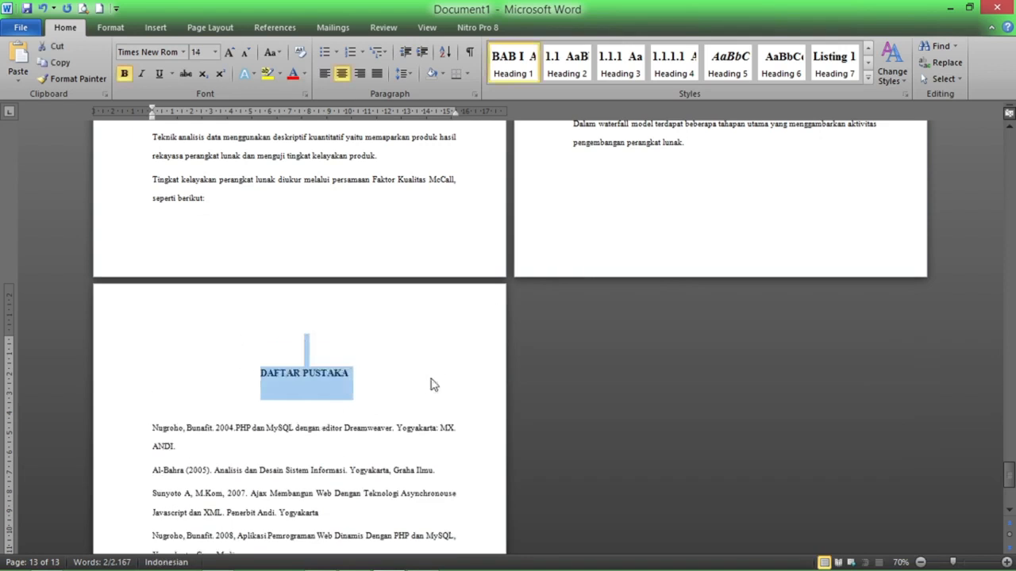
key("Up")
key("Down")
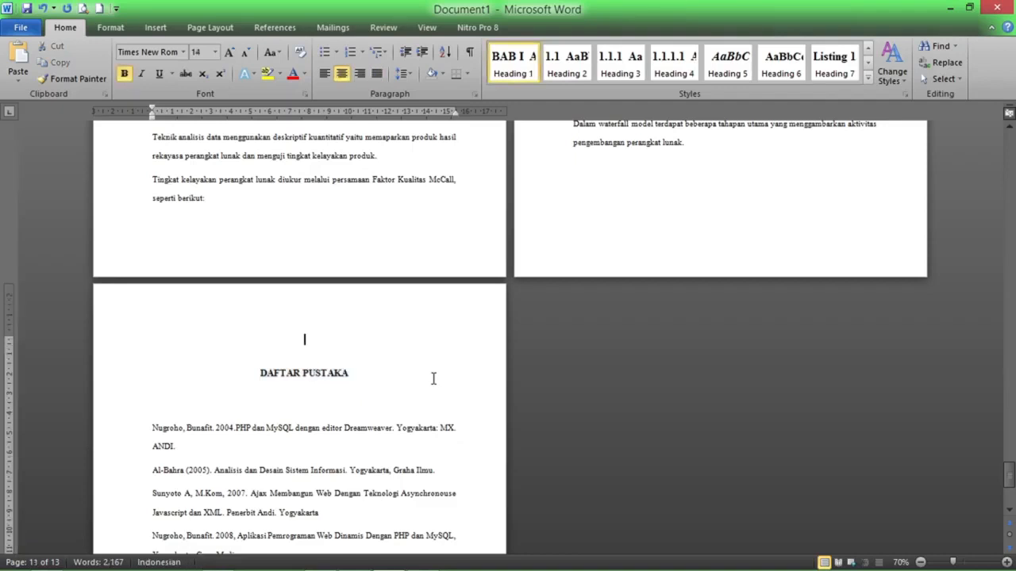
key("Delete")
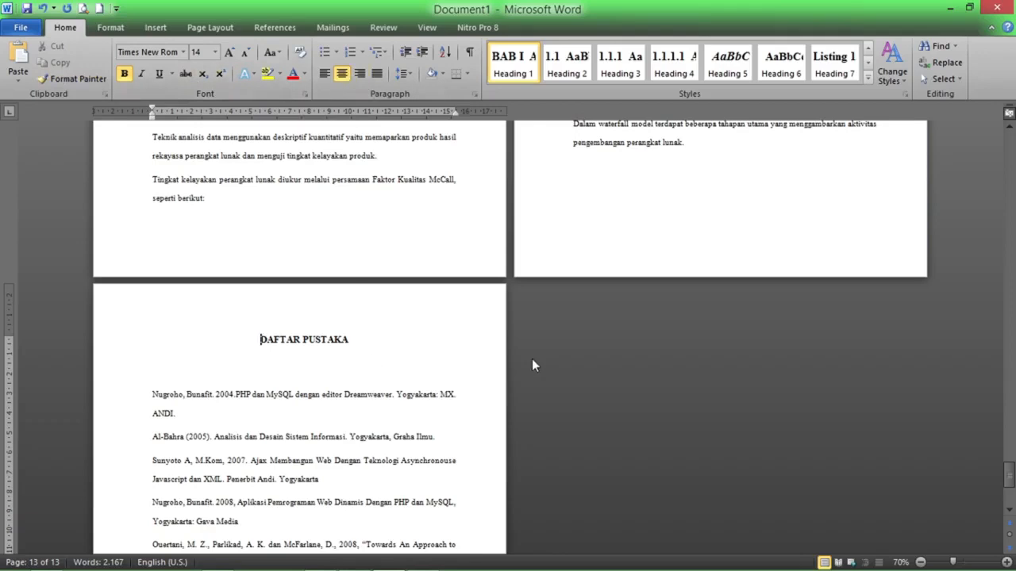
- Apply the Heading 2 style to the Latar Belakang Masalah subheading in BAB I
scroll(532, 359, "up", 20)
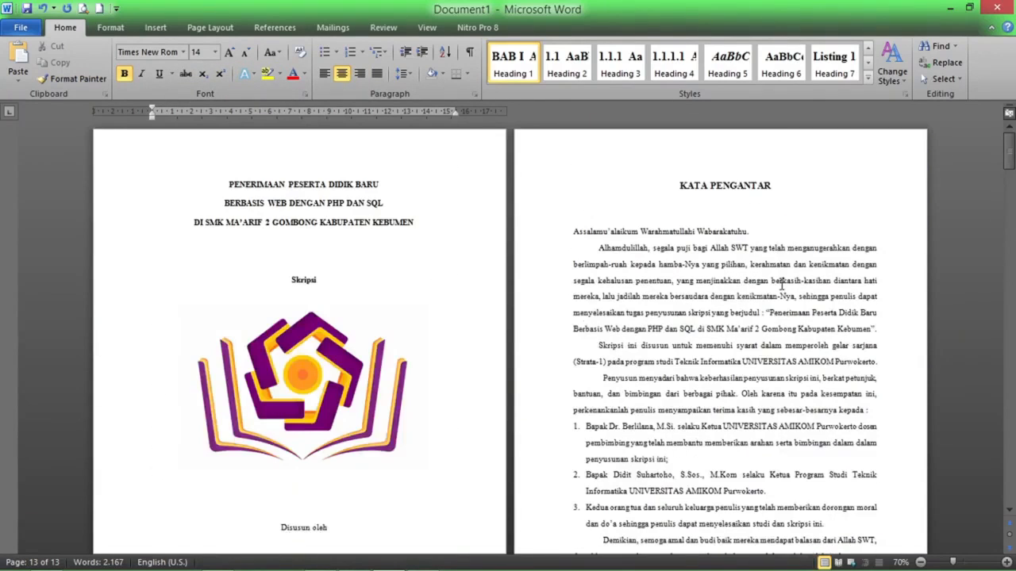
scroll(769, 281, "down", 5)
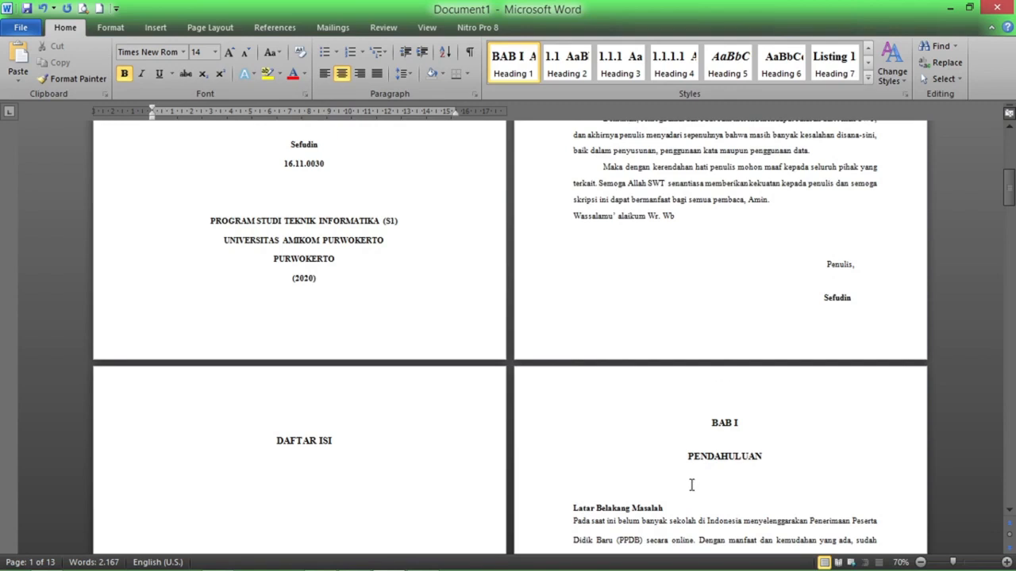
left_click(661, 263)
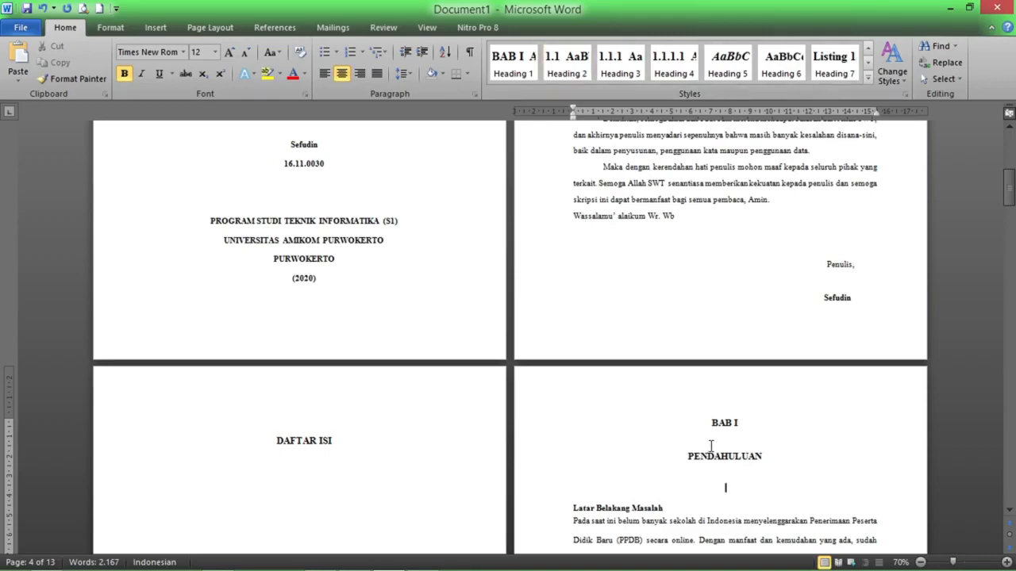
left_click(612, 512)
left_click(542, 515)
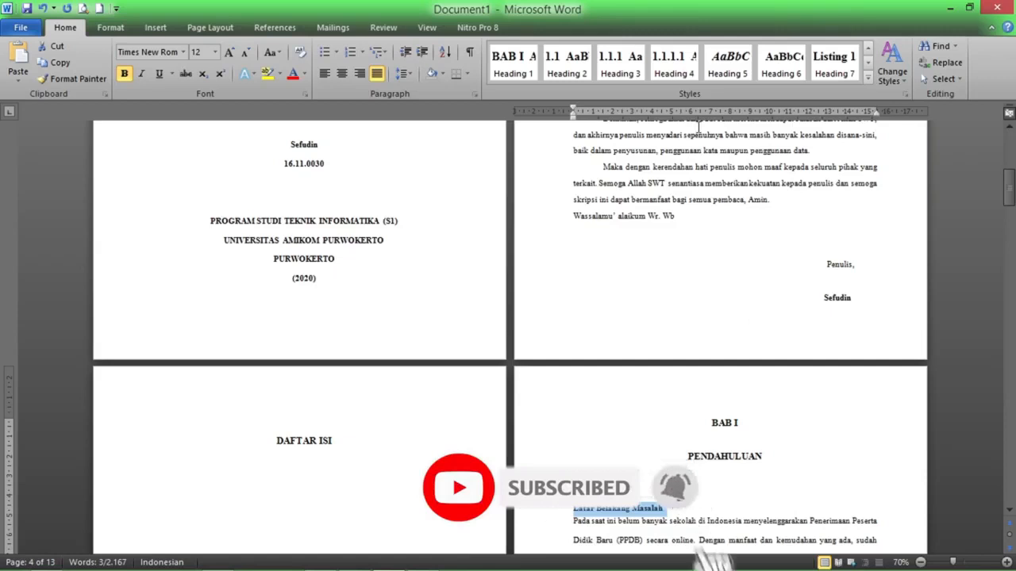
left_click(582, 79)
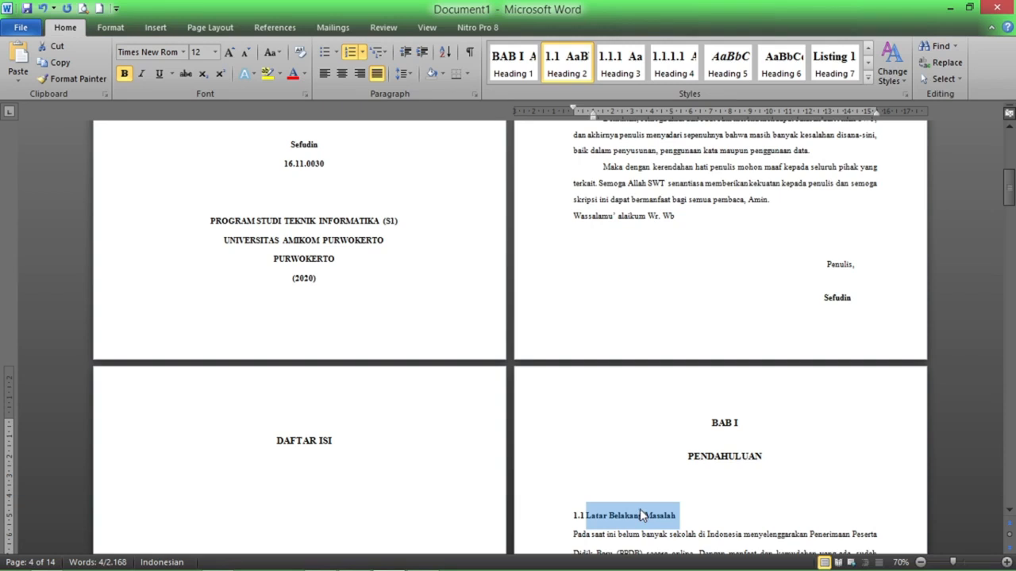
- Change the numbering format of the Latar Belakang Masalah subheading to A., B., C
left_click(362, 52)
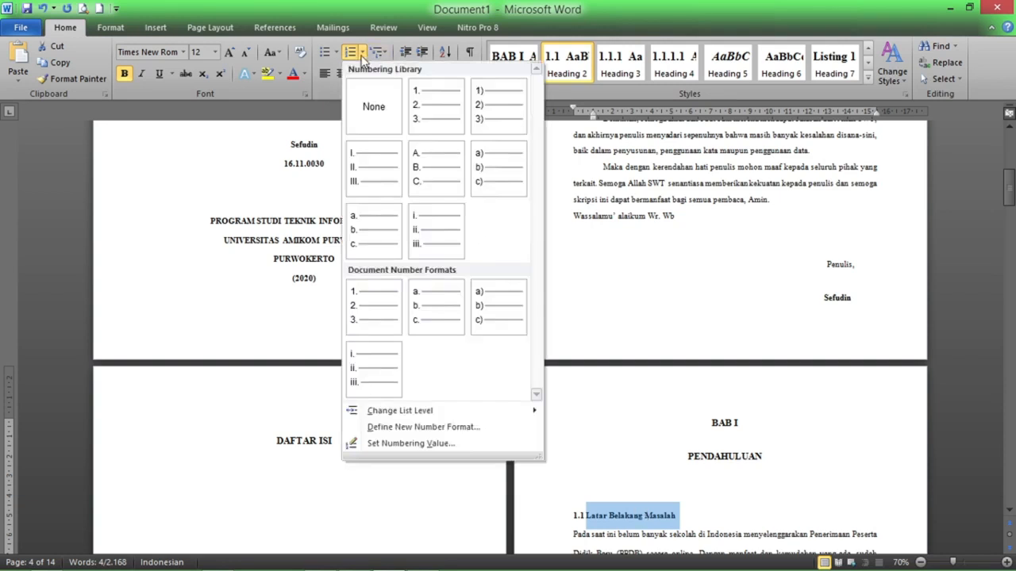
left_click(439, 176)
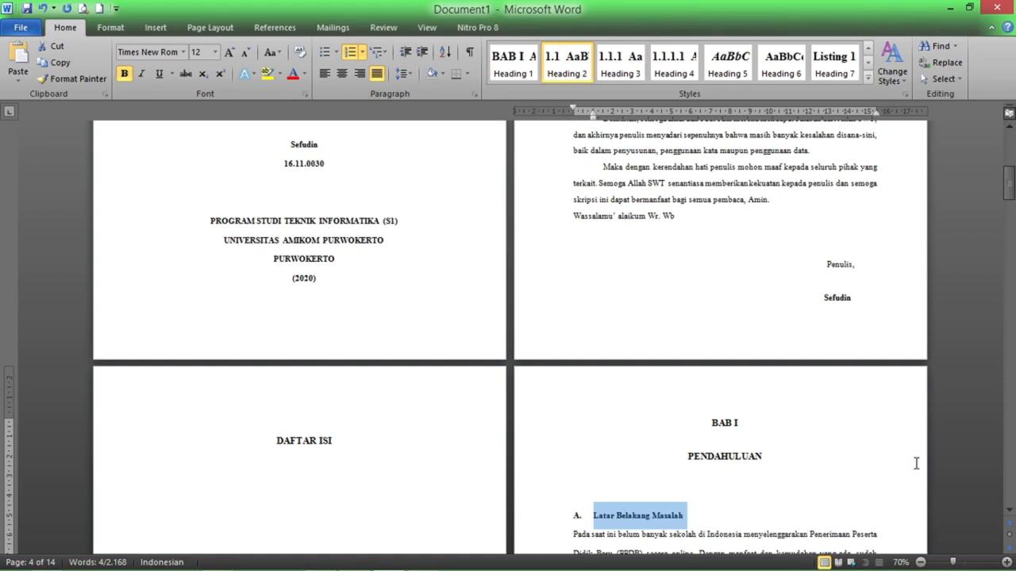
left_click(750, 518)
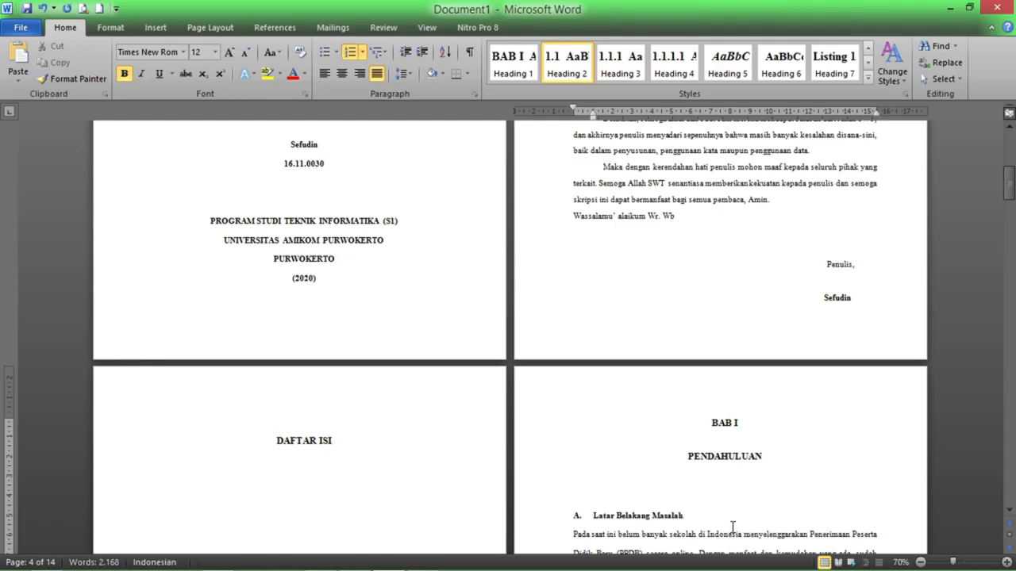
scroll(692, 329, "down", 7)
scroll(691, 328, "up", 7)
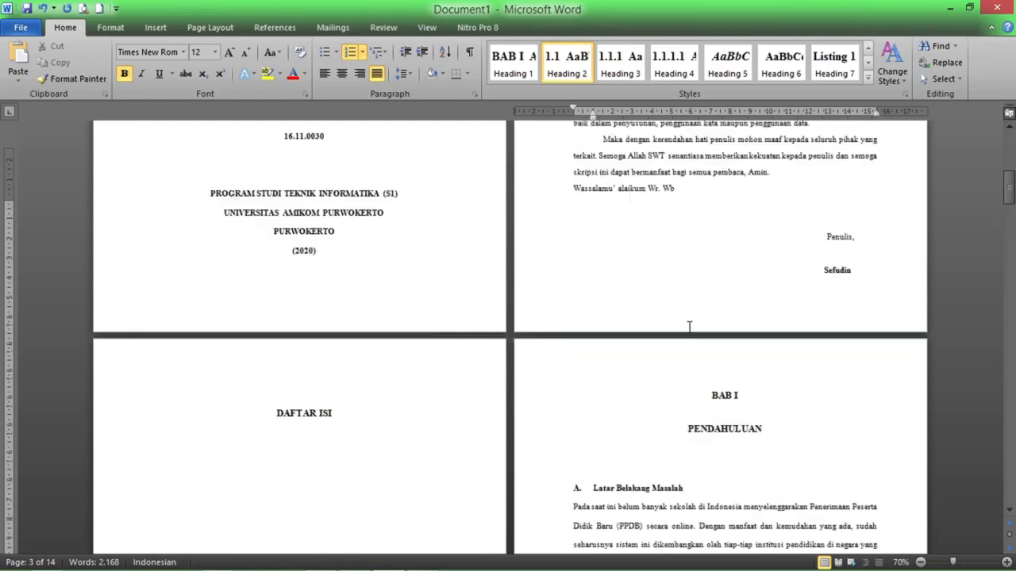
left_click_drag(1010, 194, 1009, 242)
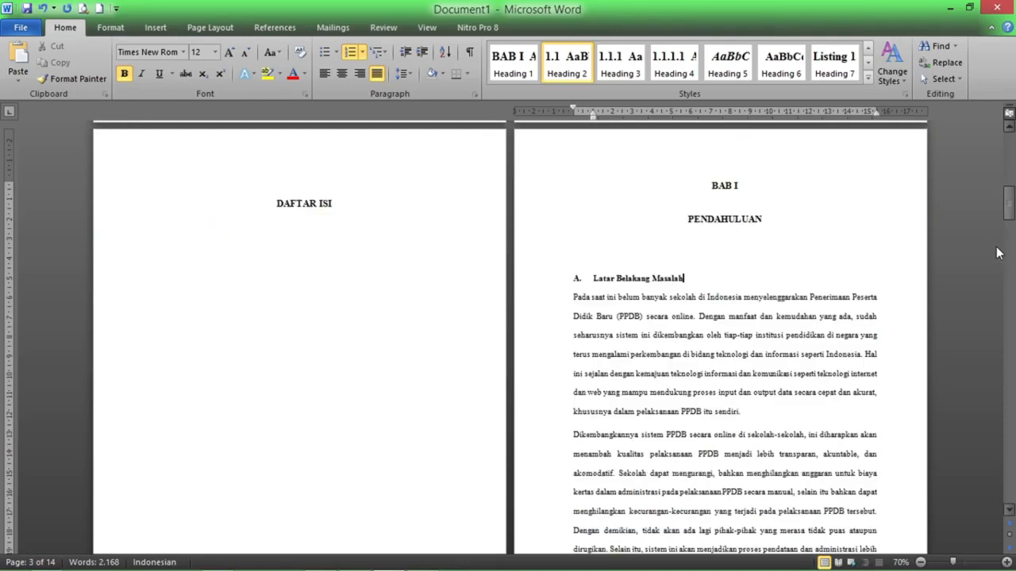
left_click(537, 281)
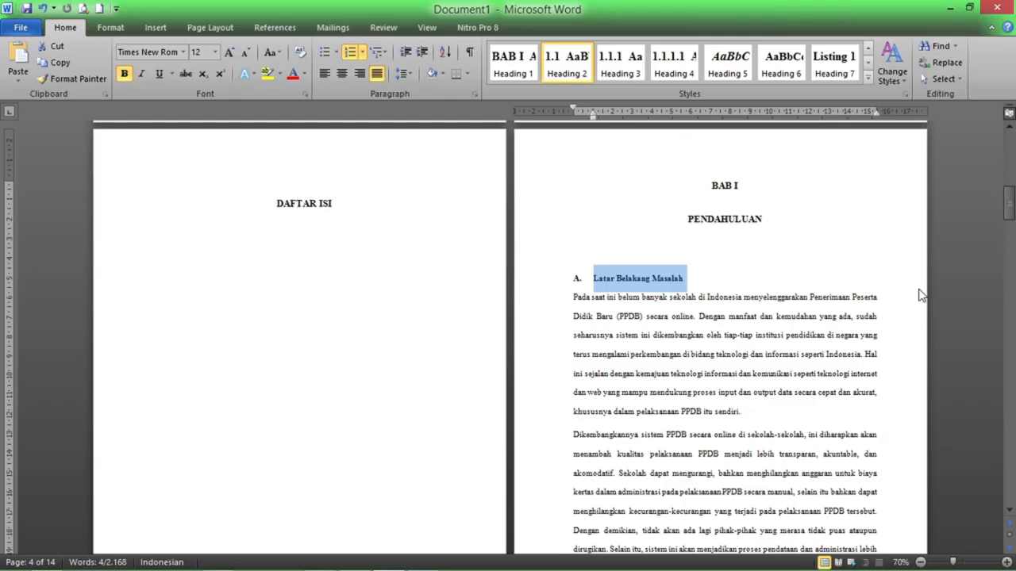
- Apply the Heading 2 style to the Rumusan Masalah and Batasan Masalah subheadings in BAB I
scroll(528, 357, "down", 10)
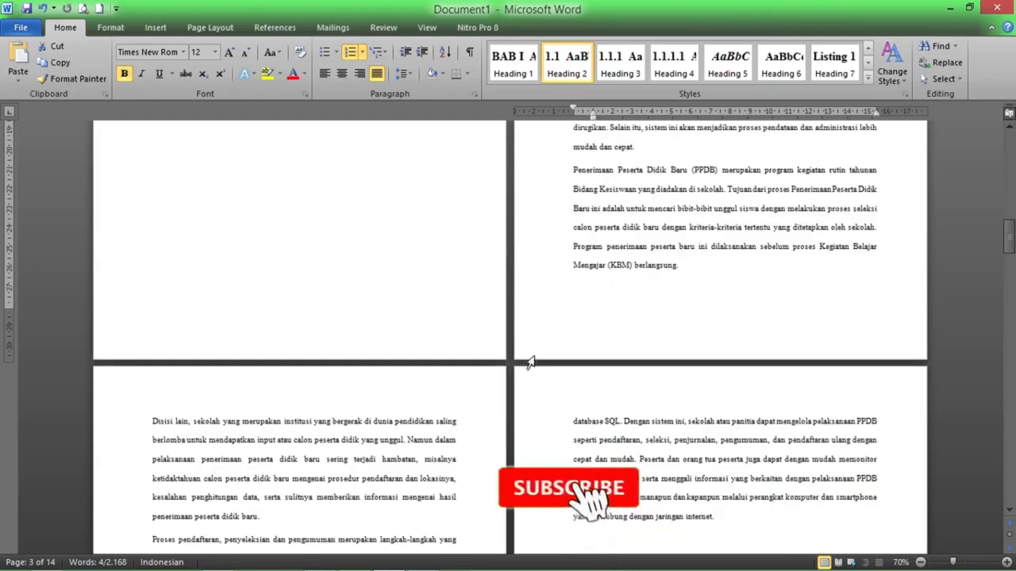
scroll(514, 370, "down", 10)
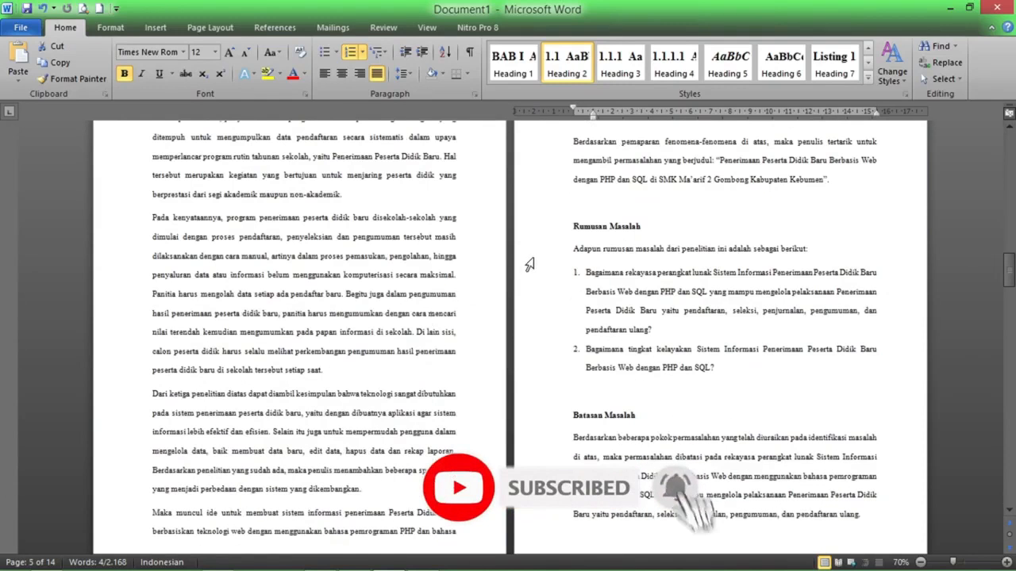
scroll(515, 250, "down", 5)
scroll(512, 250, "up", 10)
scroll(556, 249, "down", 5)
left_click(547, 230)
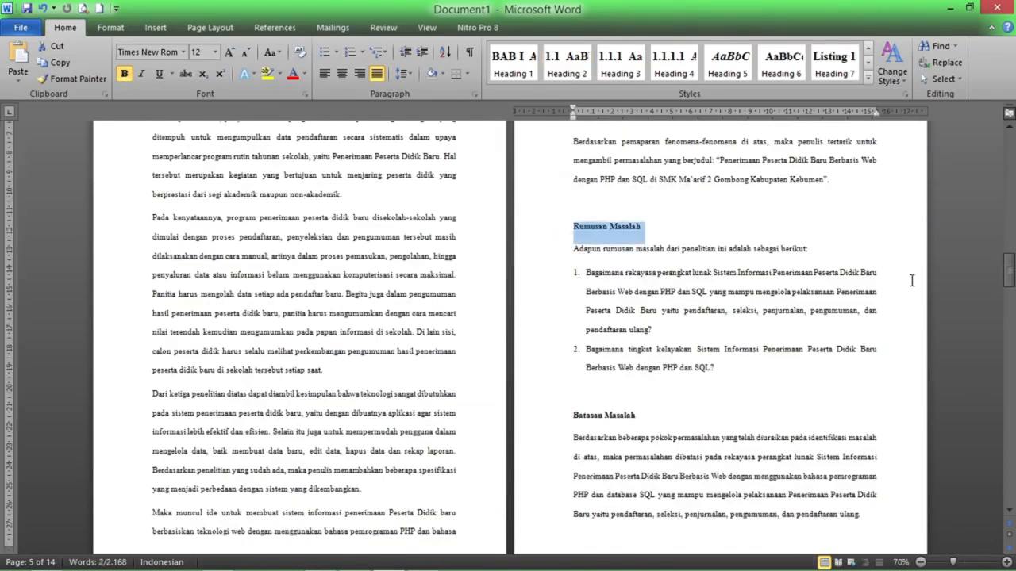
key("ctrl+alt+2")
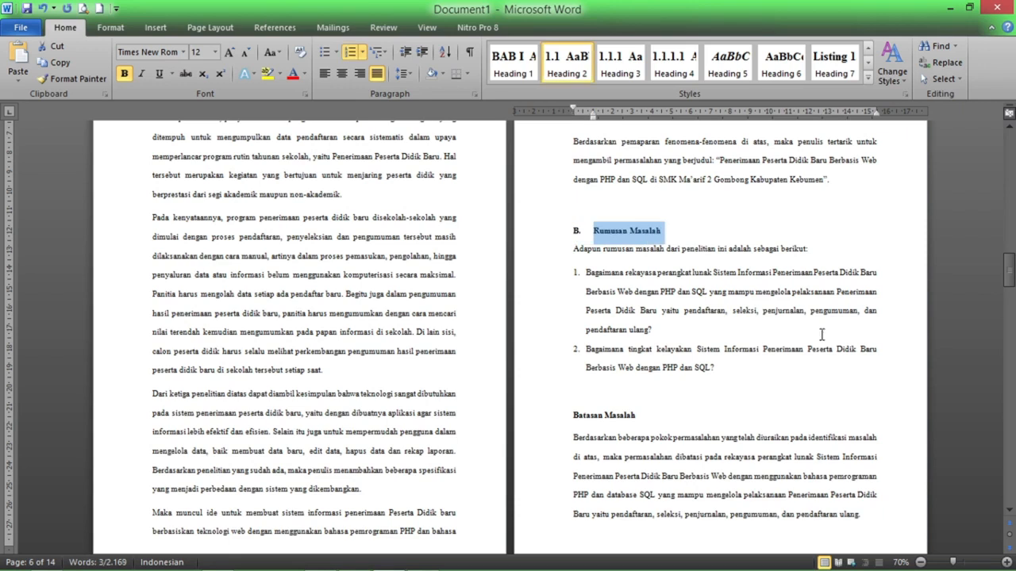
left_click(538, 419)
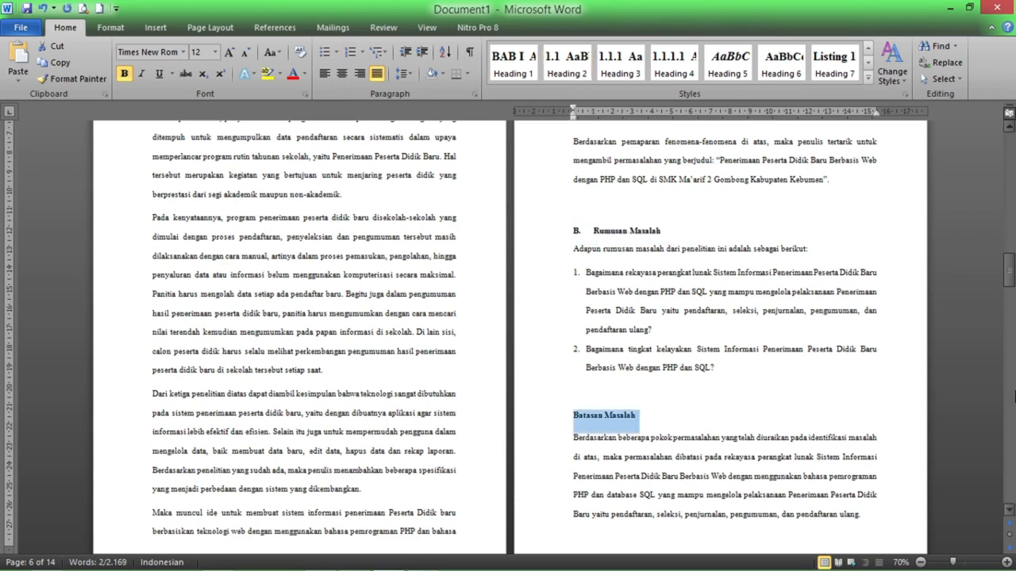
key("ctrl+alt+2")
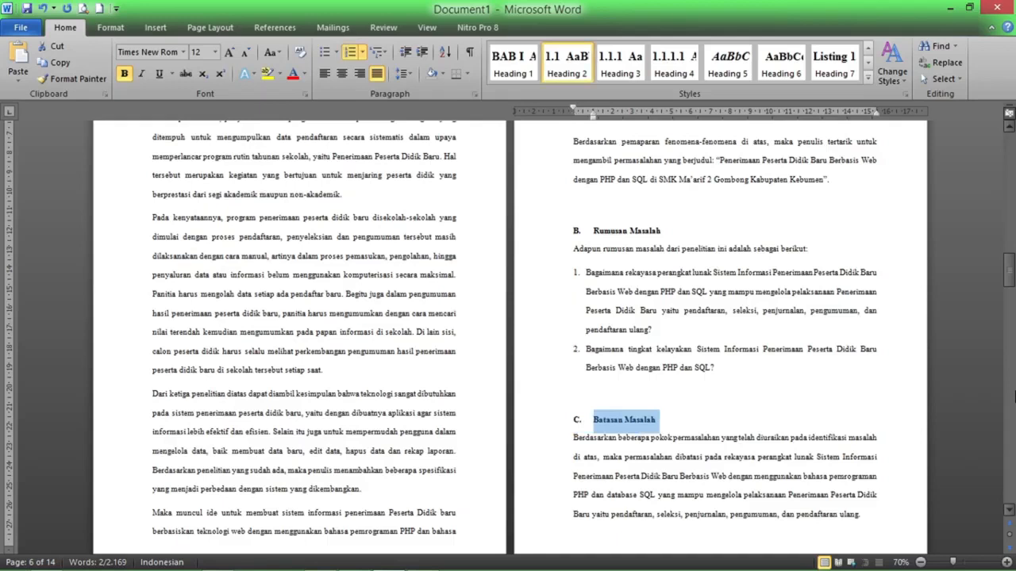
- Delete the blank page before the Tujuan Penelitian subheading
scroll(717, 410, "down", 8)
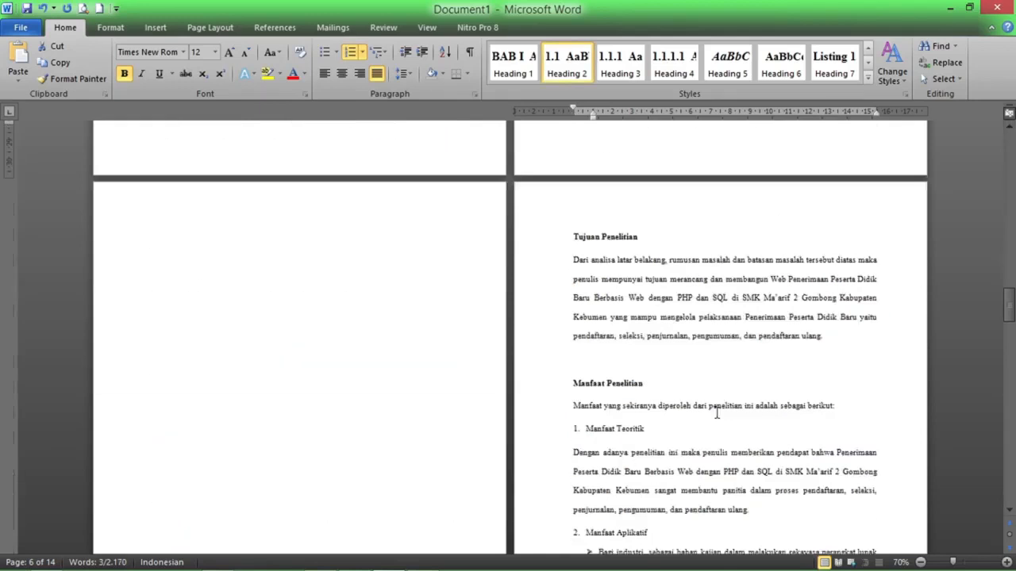
left_click(324, 243)
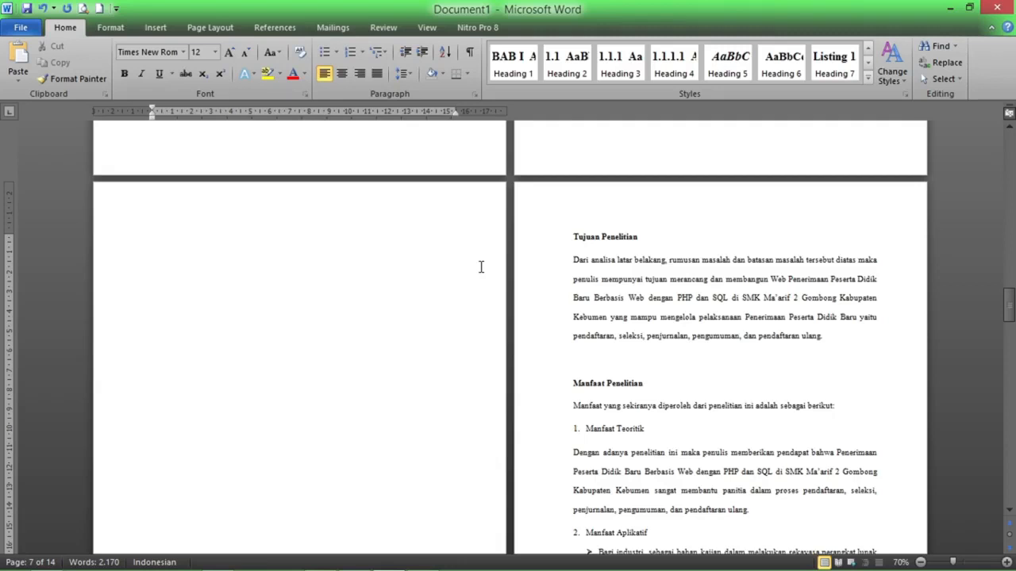
key("Delete")
key("BackSpace")
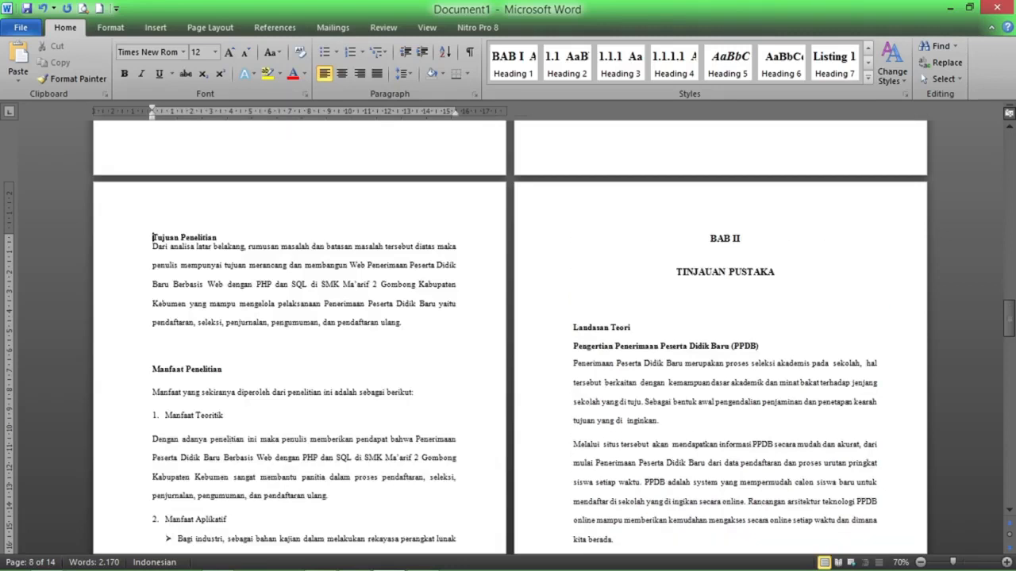
- Apply the Heading 2 style to the Tujuan Penelitian and Manfaat Penelitian subheadings
scroll(507, 286, "up", 5)
scroll(537, 304, "up", 5)
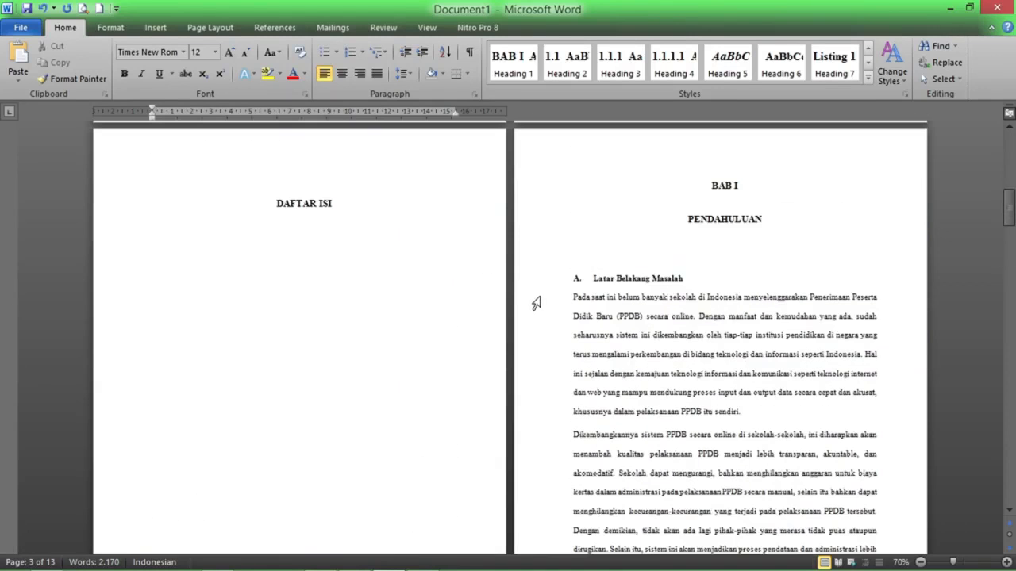
scroll(612, 290, "down", 10)
scroll(613, 311, "up", 8)
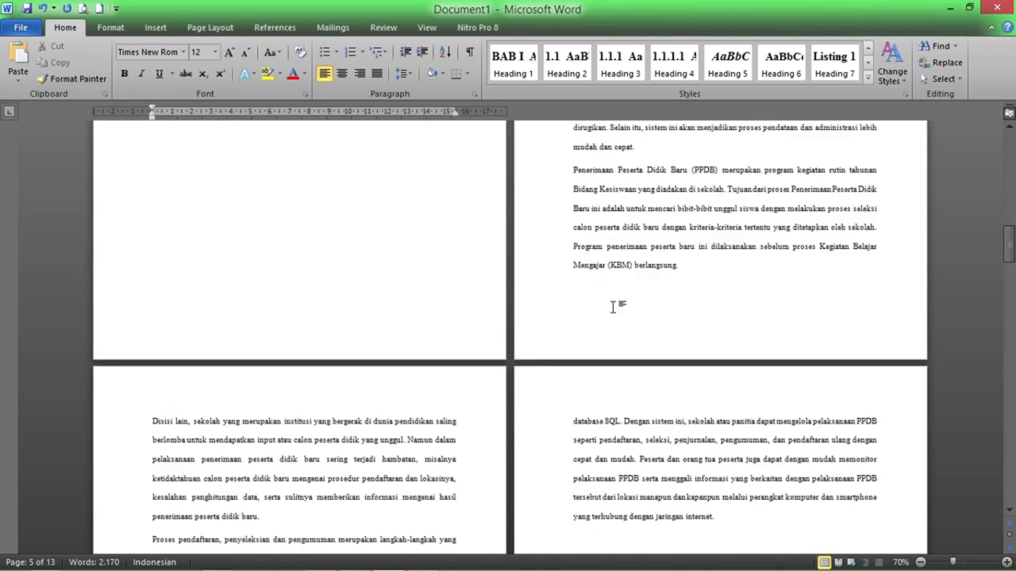
scroll(619, 317, "down", 5)
scroll(619, 330, "down", 15)
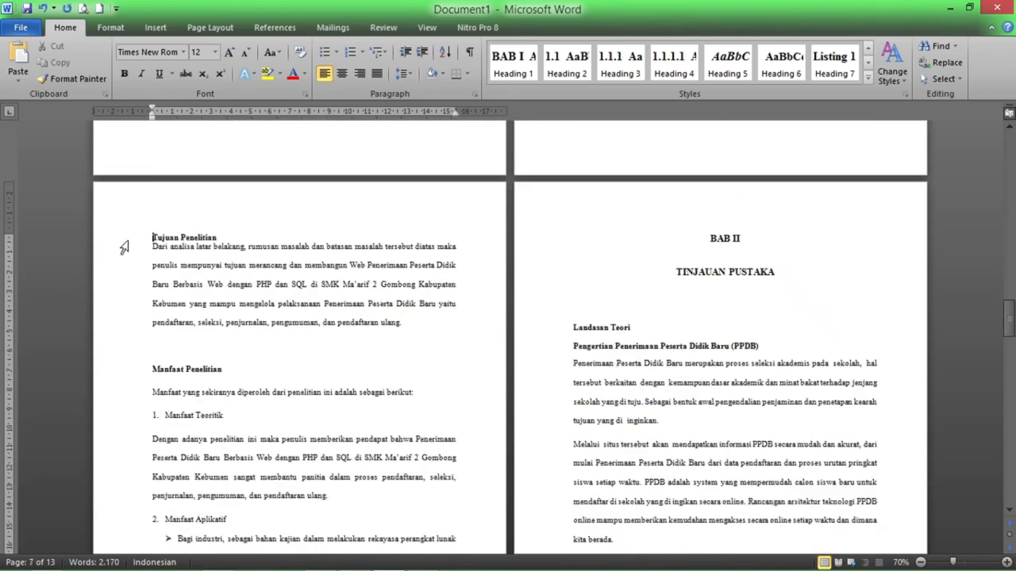
left_click(125, 248)
left_click(126, 237)
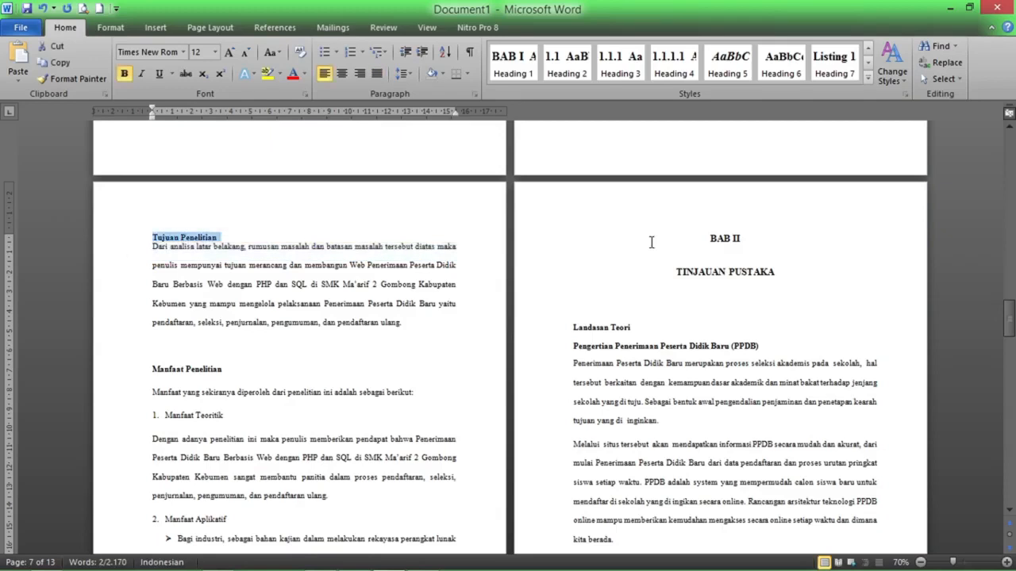
key("ctrl+alt+2")
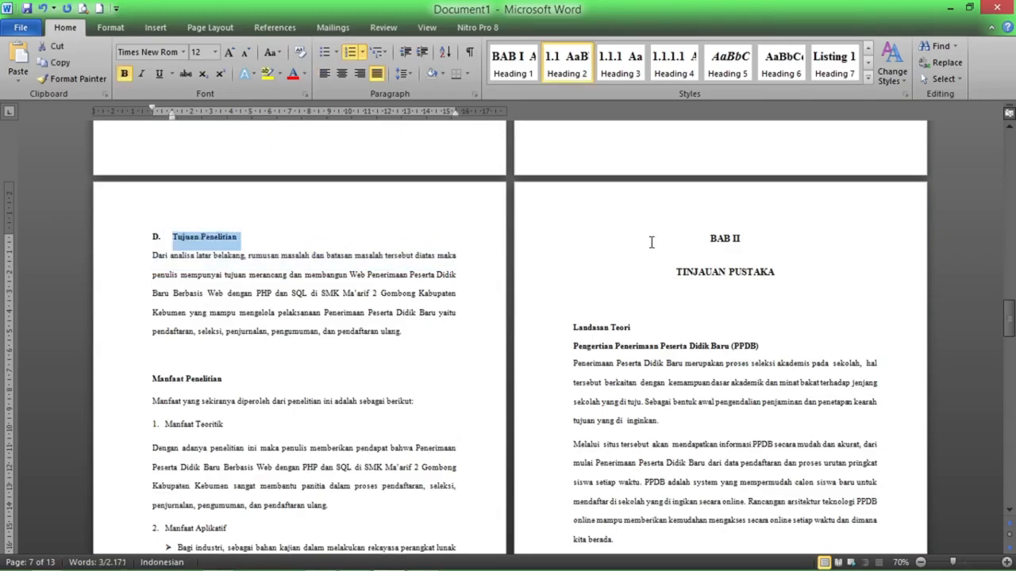
left_click(135, 380)
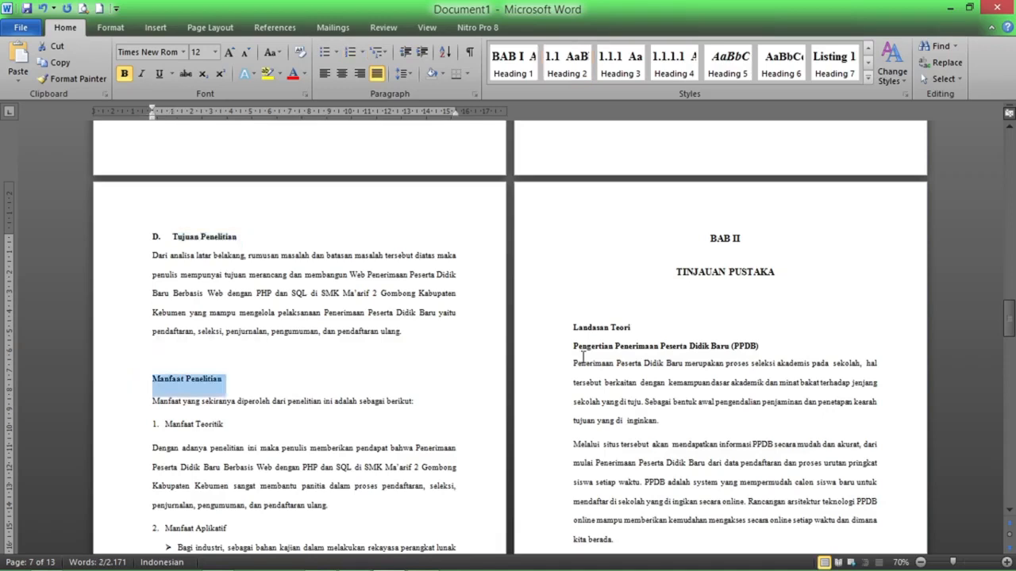
key("ctrl+alt+2")
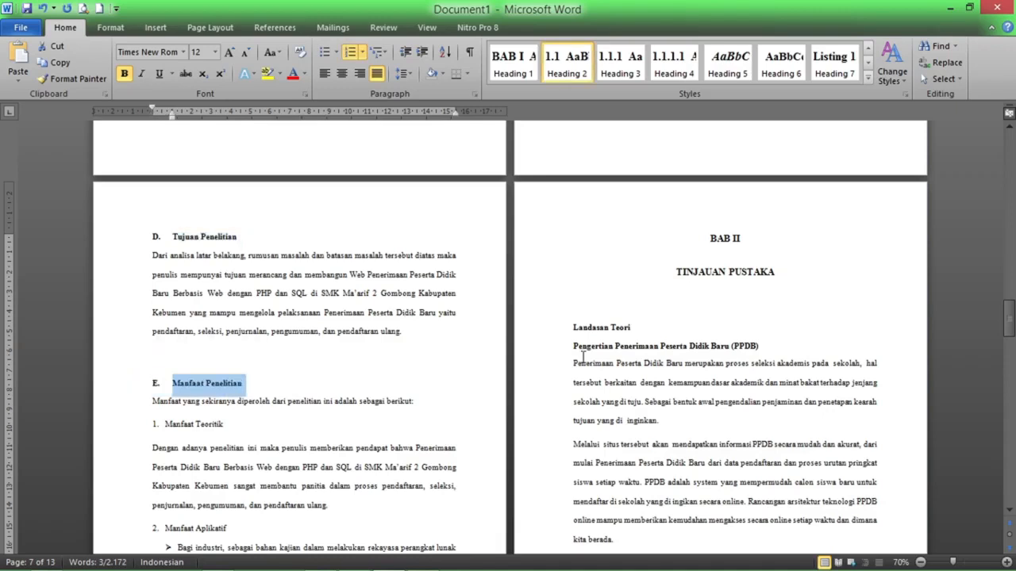
- Apply the Heading 2 style to the Landasan Teori subheading in BAB II
scroll(336, 390, "down", 8)
scroll(336, 390, "up", 8)
left_click(534, 337)
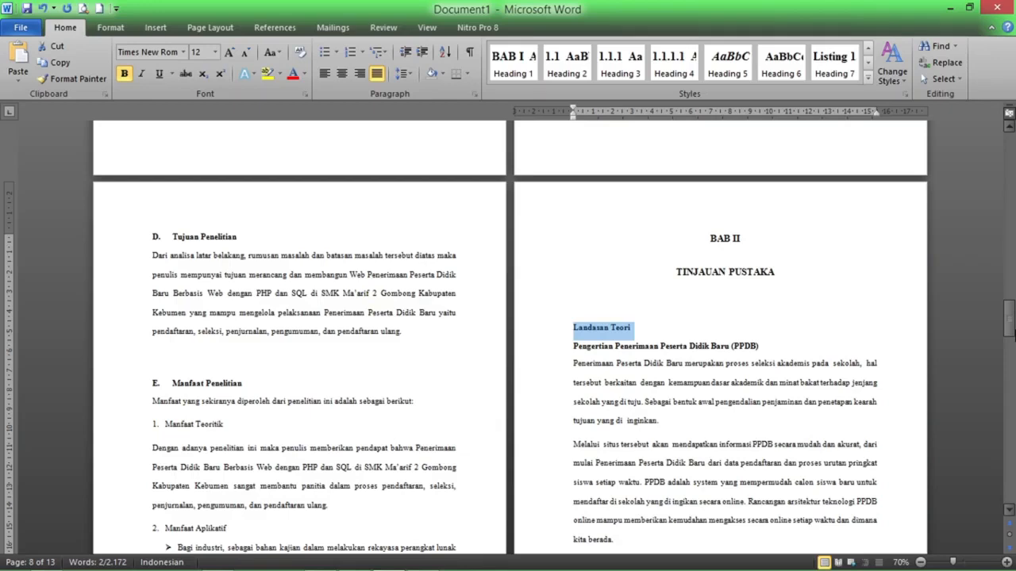
key("ctrl+alt+2")
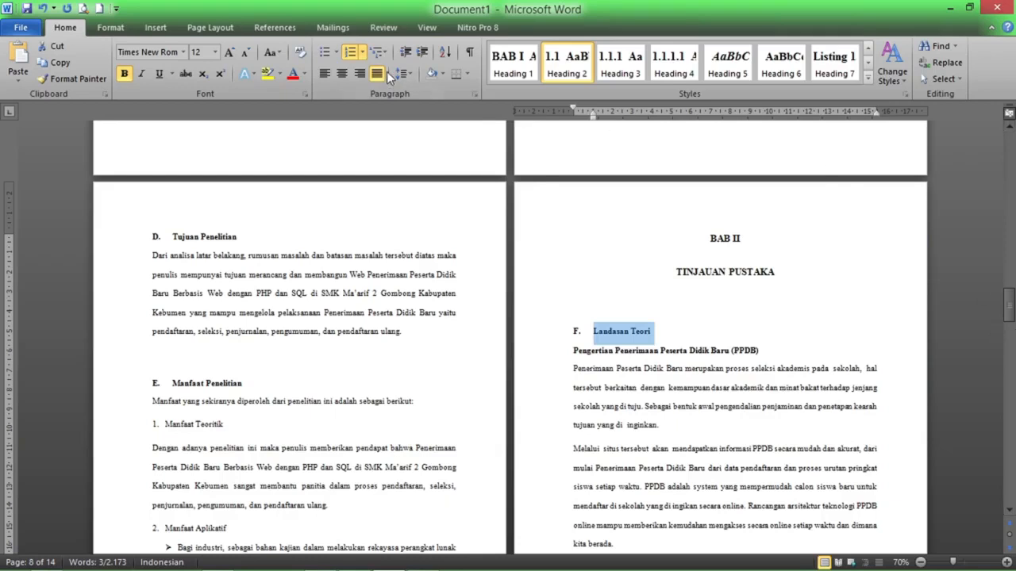
- Restart the numbering of the Landasan Teori subheading in BAB II as a new list from A
left_click(362, 51)
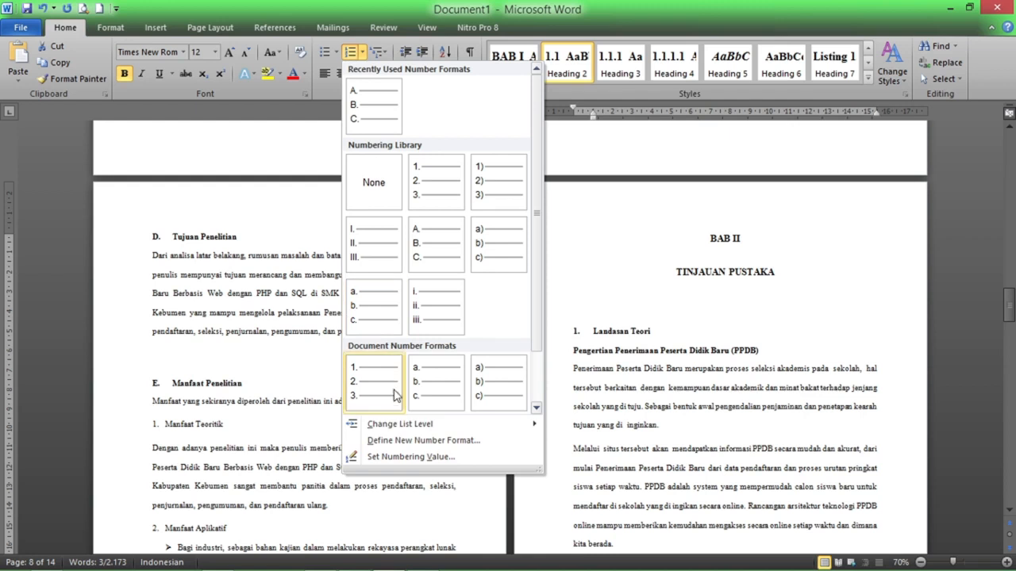
left_click(411, 457)
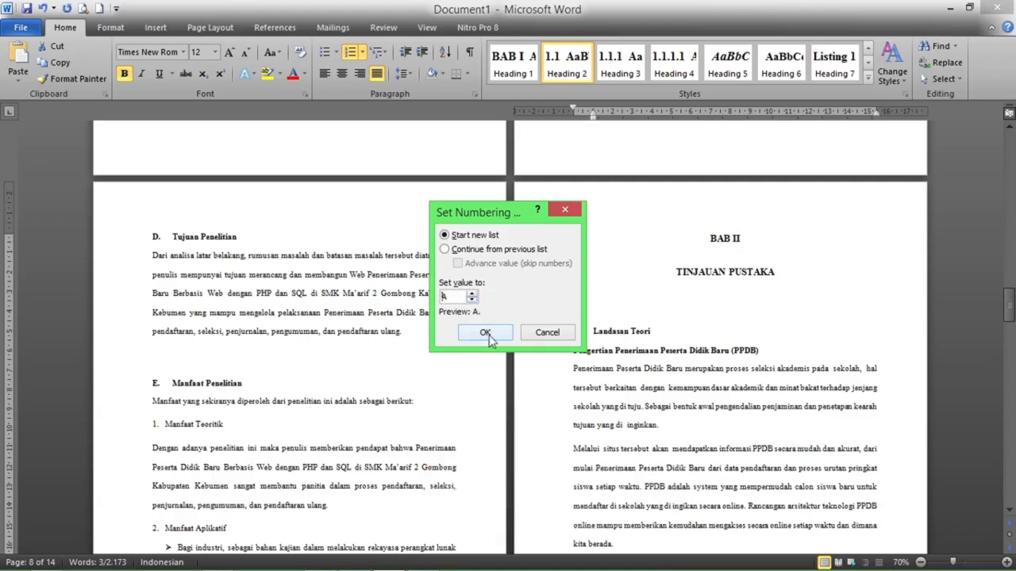
left_click(488, 334)
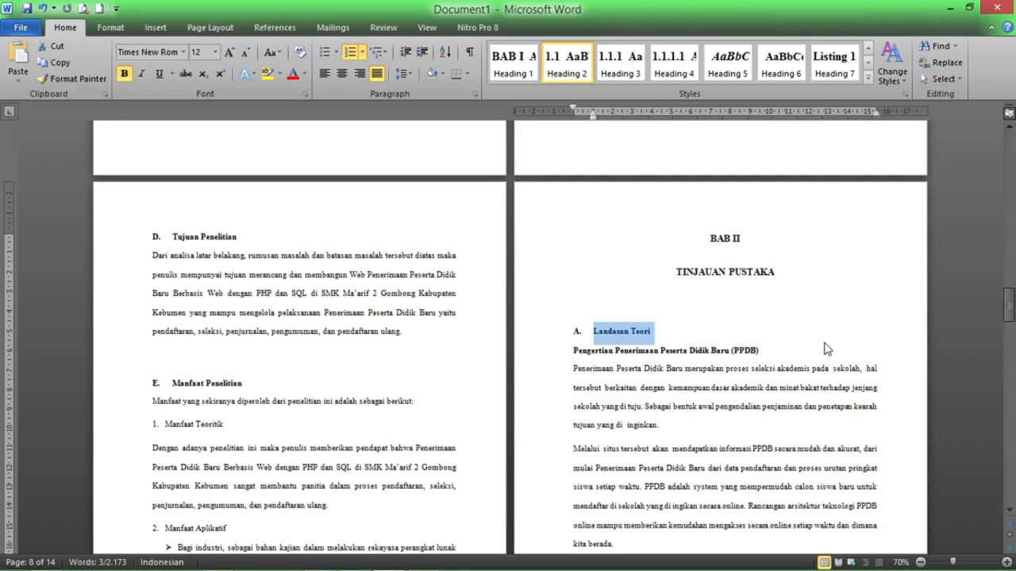
scroll(705, 370, "down", 7)
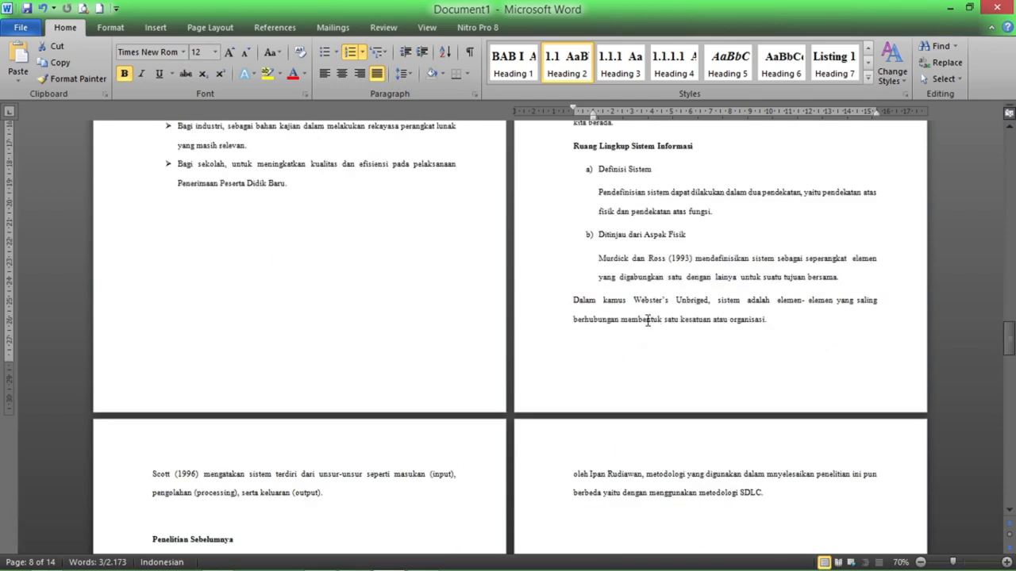
left_click(544, 152)
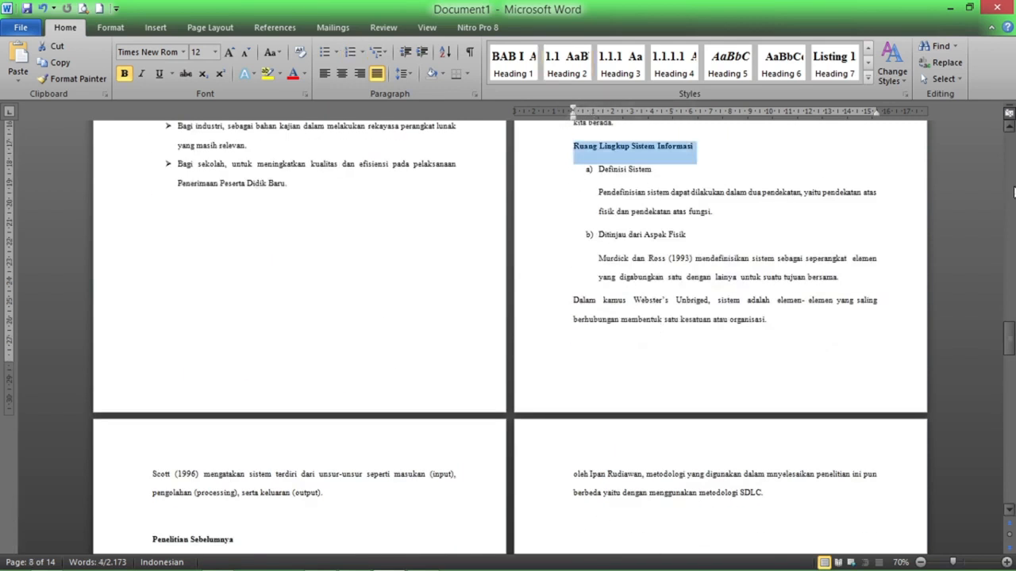
key("ctrl+alt+2")
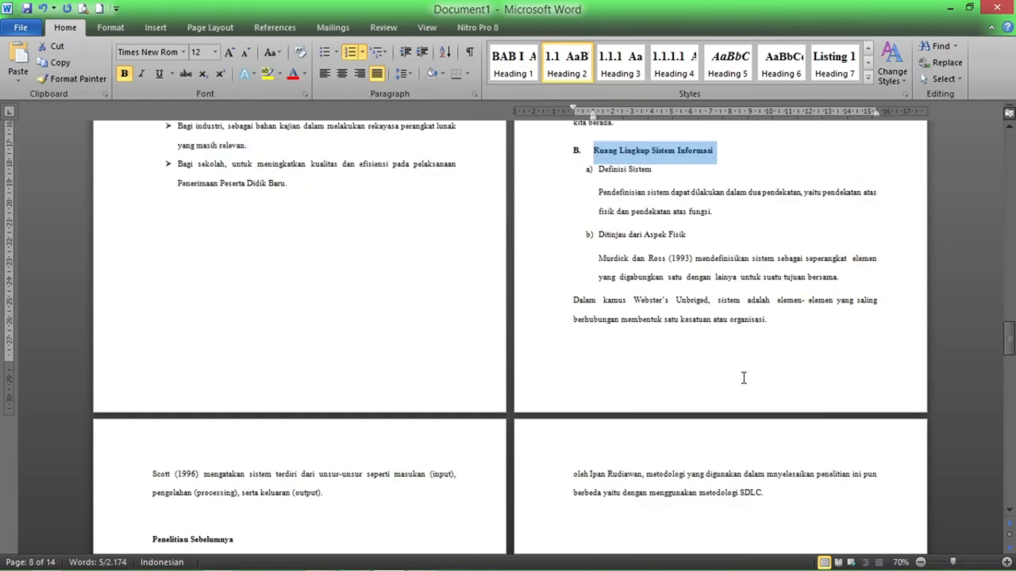
key("ctrl+z")
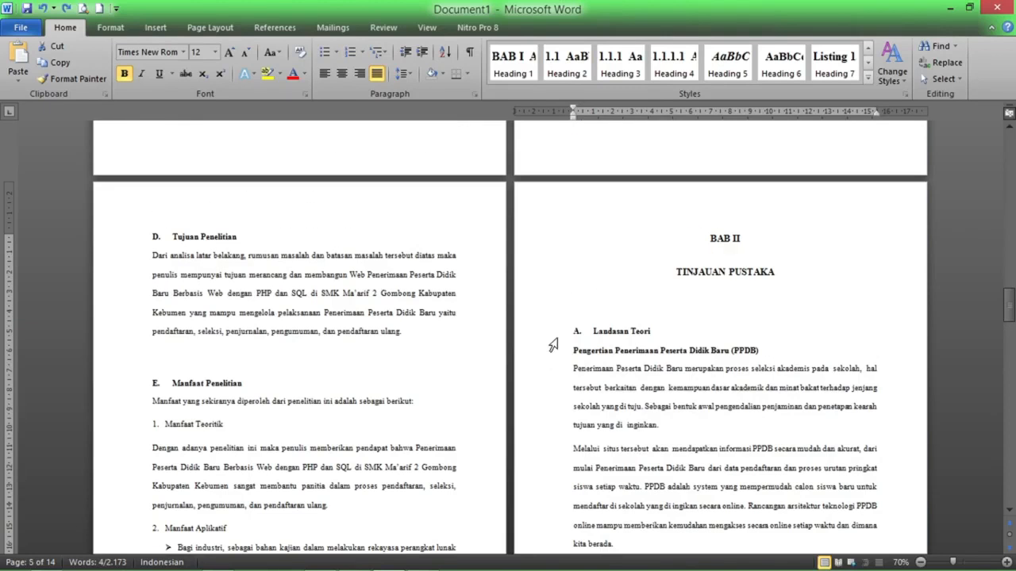
- Apply the Heading 2 style to the Penelitian Sebelumnya subheading in BAB II
left_click(556, 331)
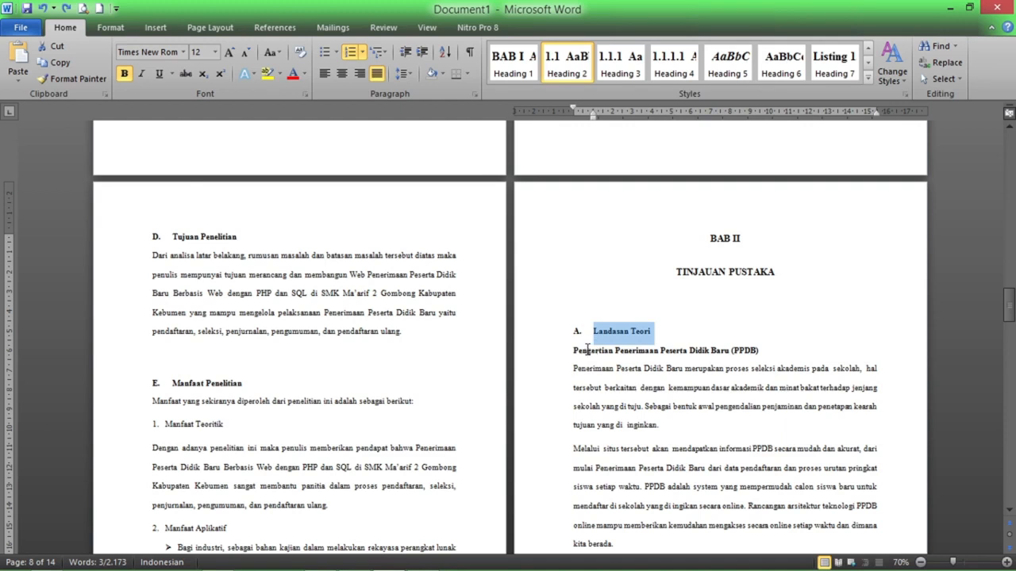
scroll(588, 349, "down", 10)
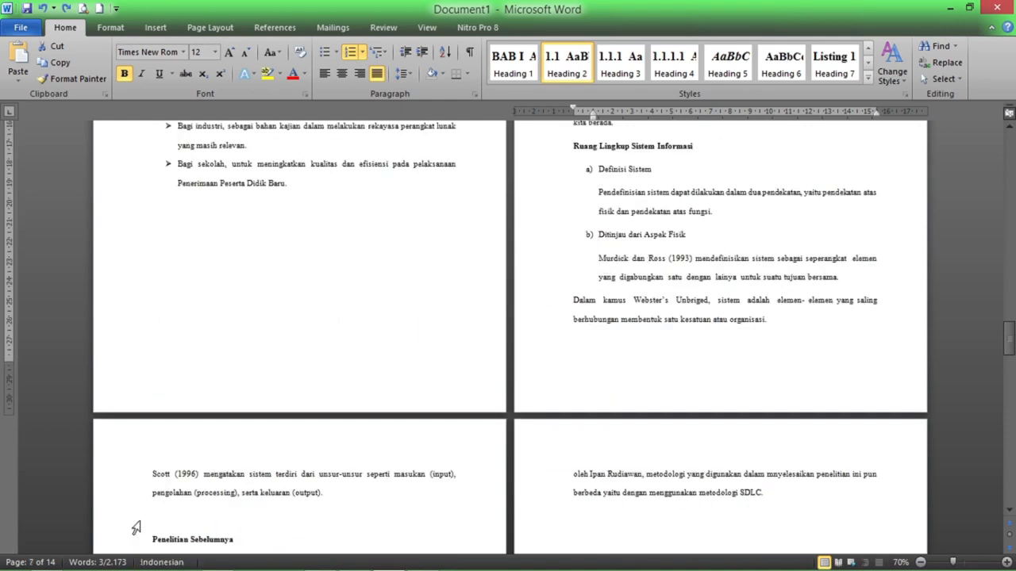
left_click(275, 517)
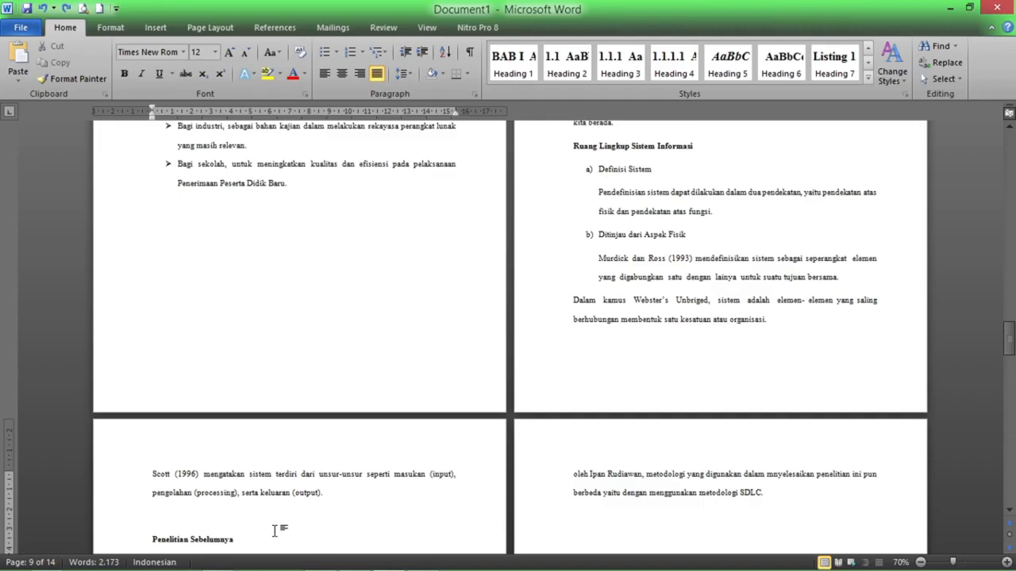
key("Down")
key("Down")
key("Down")
key("Down")
key("Down")
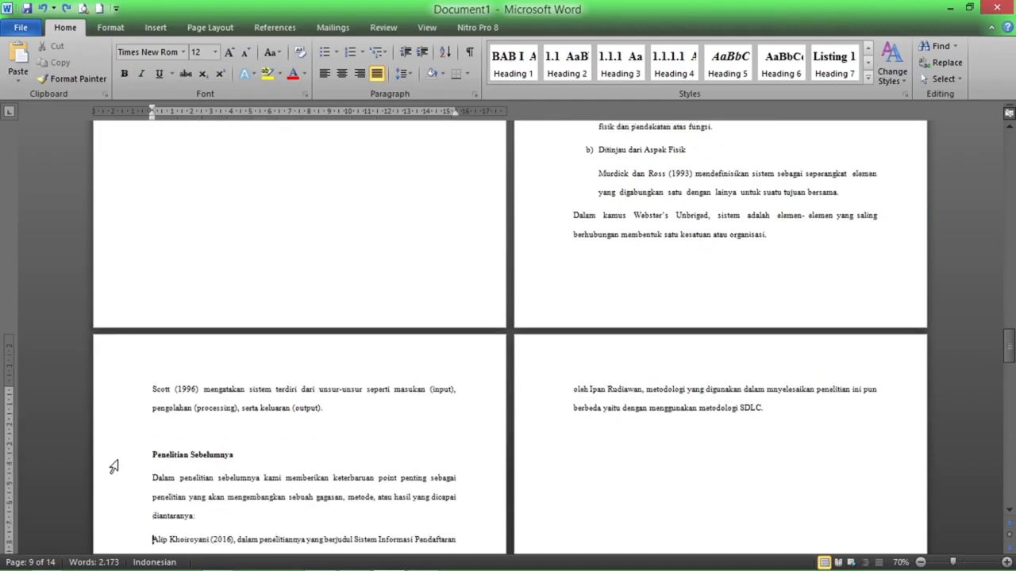
left_click(116, 464)
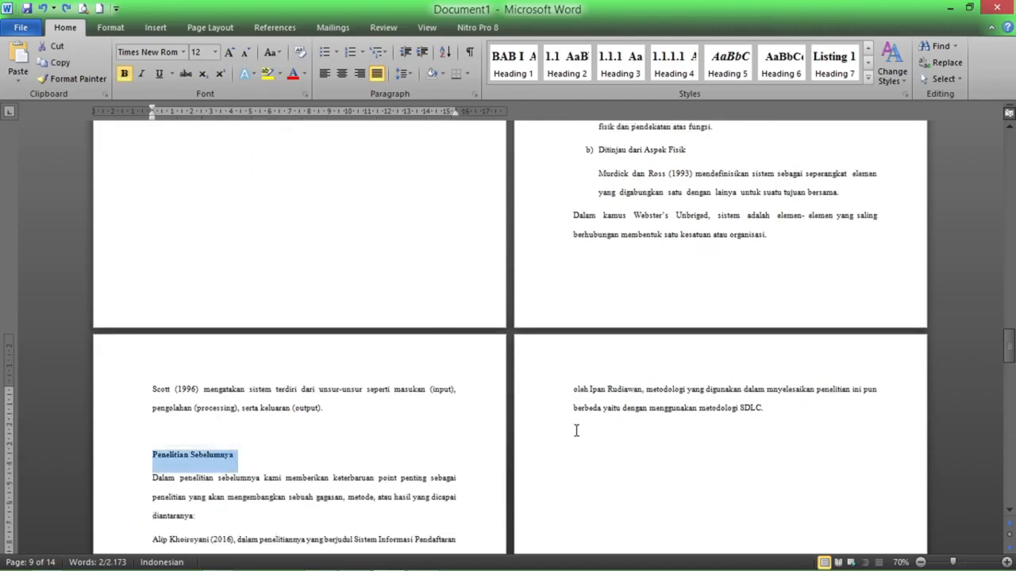
key("ctrl+alt+2")
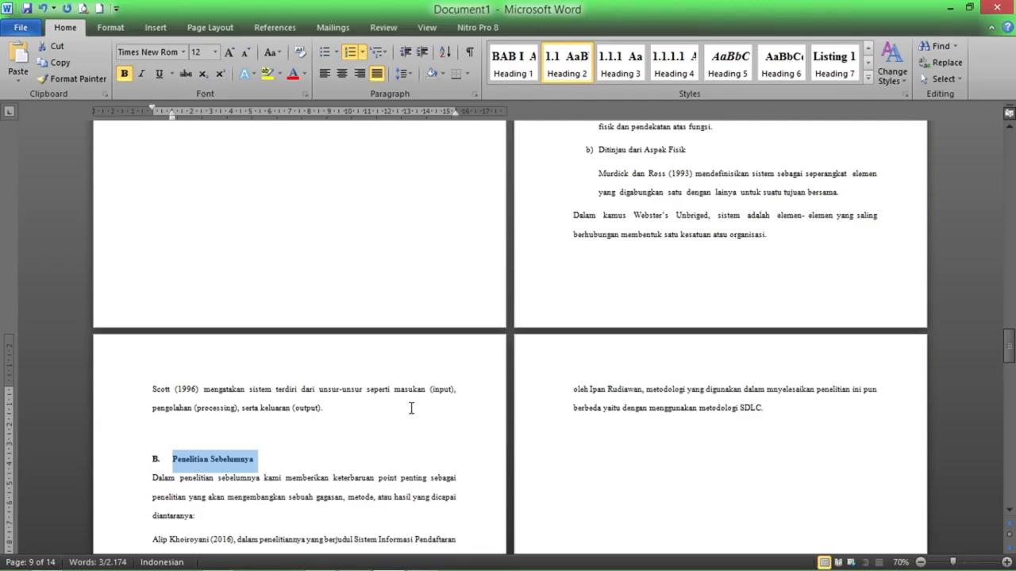
- Apply the Heading 2 style to the Tempat dan Waktu Penelitian subheading in BAB III
scroll(411, 411, "down", 12)
scroll(389, 389, "up", 5)
scroll(449, 386, "up", 8)
scroll(456, 424, "down", 9)
scroll(447, 433, "down", 5)
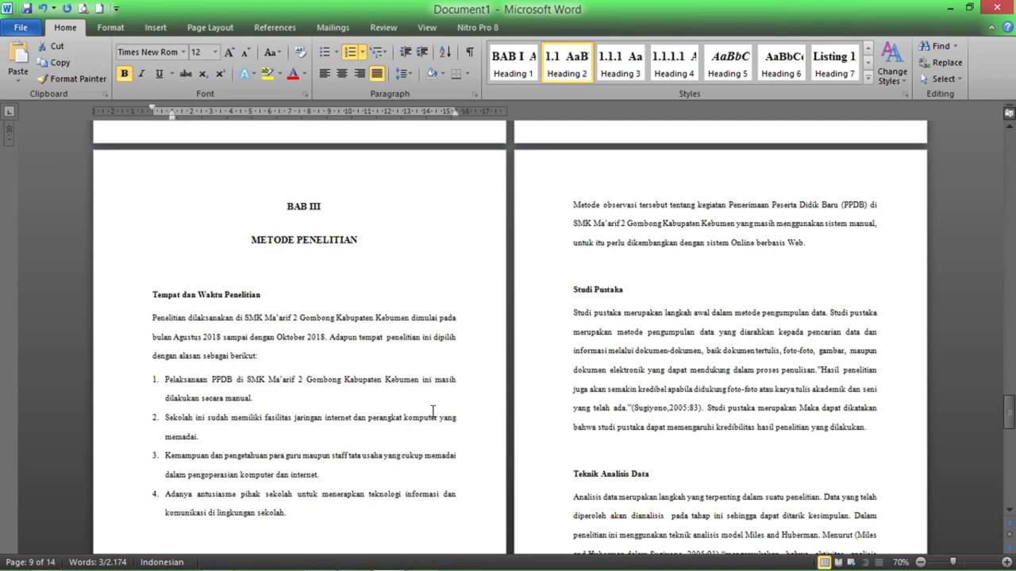
left_click(115, 301)
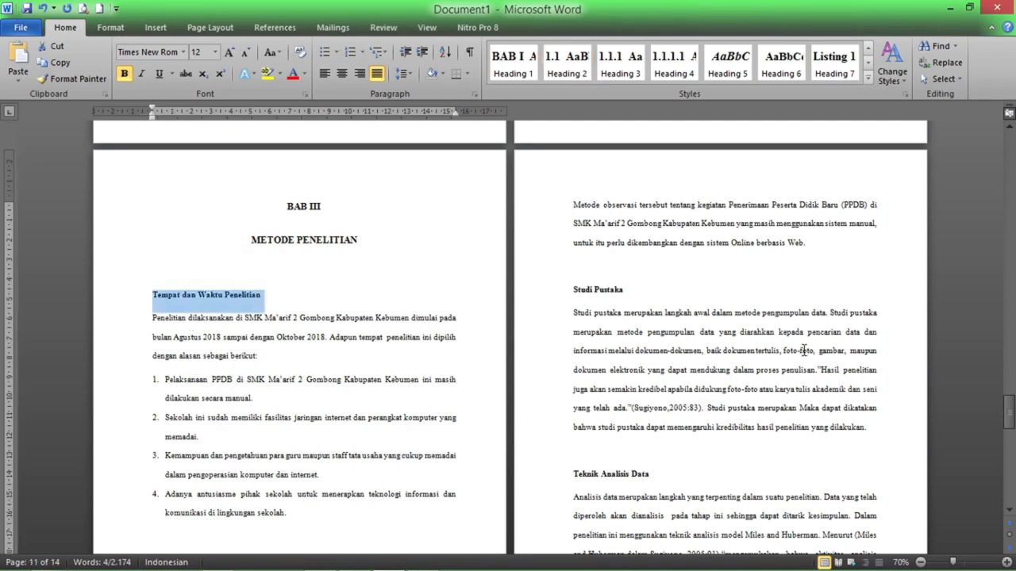
key("ctrl+alt+2")
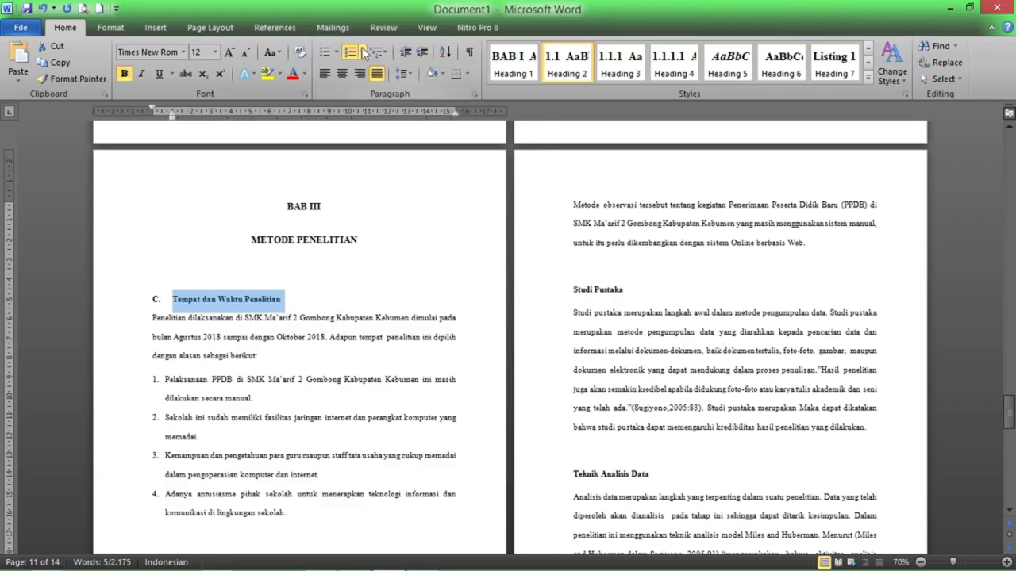
- Restart the numbering of the Tempat dan Waktu Penelitian subheading as a new list from A
left_click(362, 52)
left_click(388, 459)
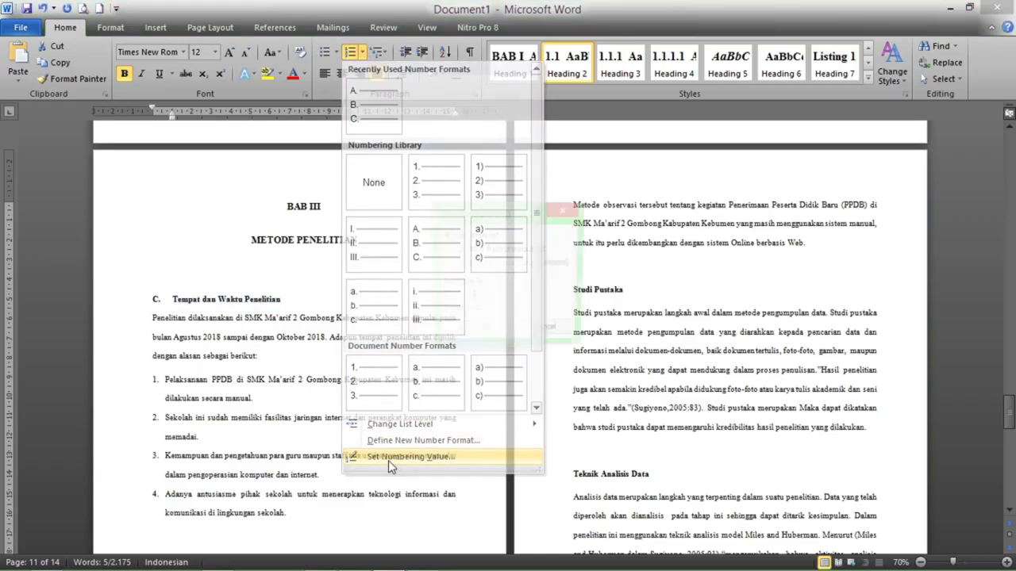
left_click(471, 300)
left_click(472, 300)
left_click(485, 332)
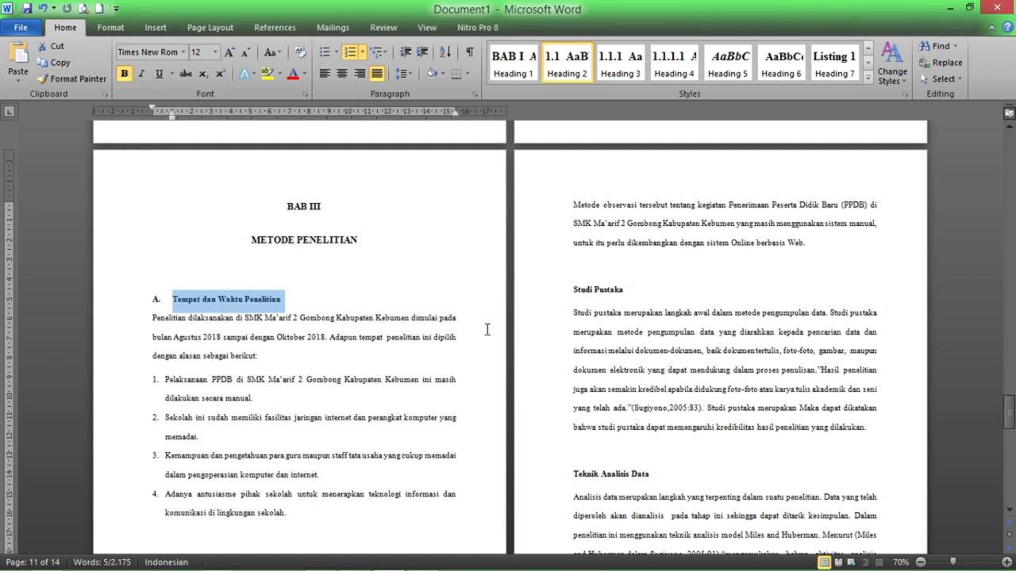
- Apply the Heading 2 style to the Metode Pengumpulan Data subheading in BAB III
scroll(468, 350, "down", 10)
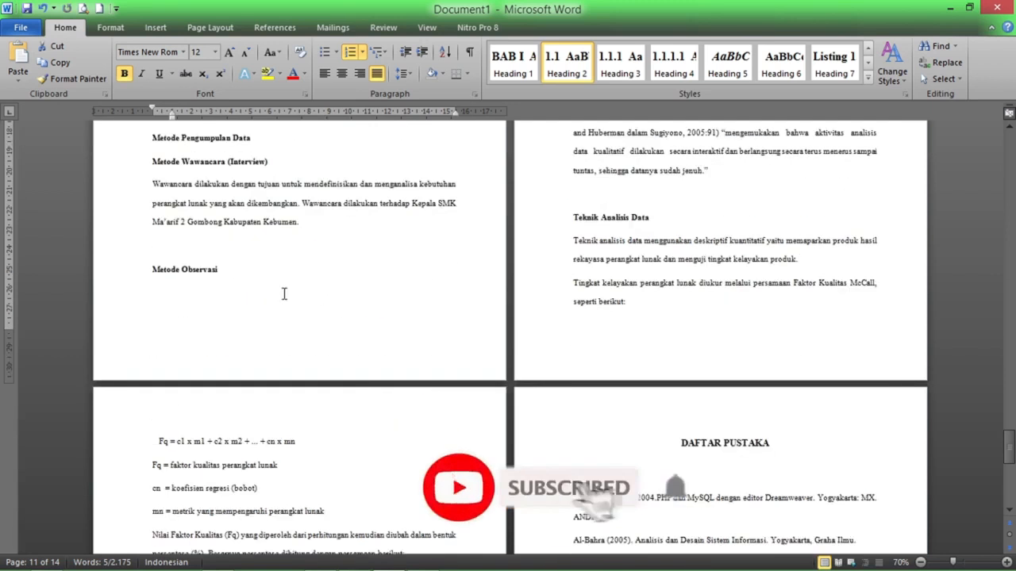
scroll(177, 236, "up", 10)
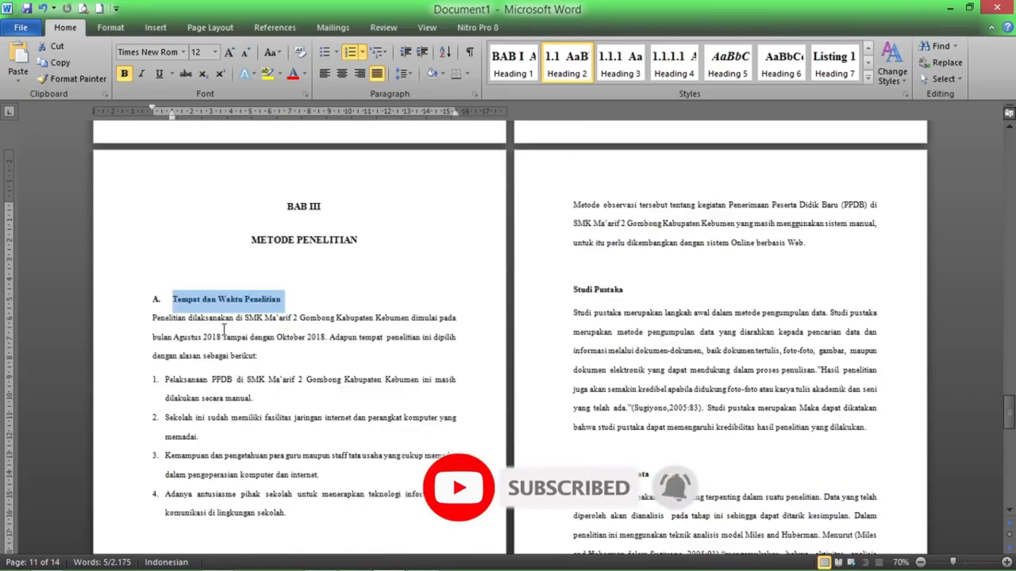
left_click(1009, 511)
left_click(1008, 512)
left_click(1008, 512)
left_click(1008, 512)
left_click(1008, 512)
left_click(1008, 512)
left_click(1007, 512)
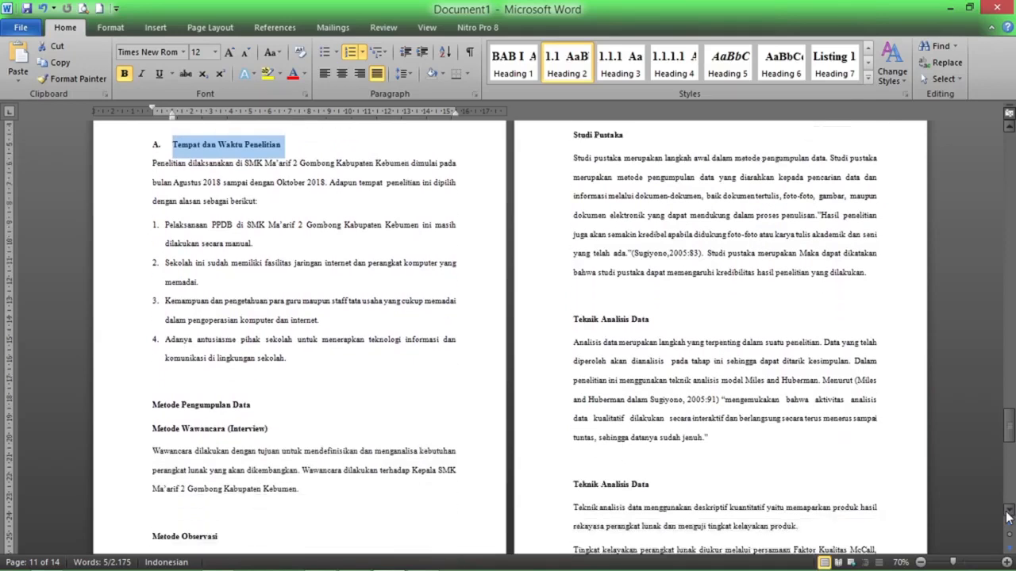
left_click(132, 405)
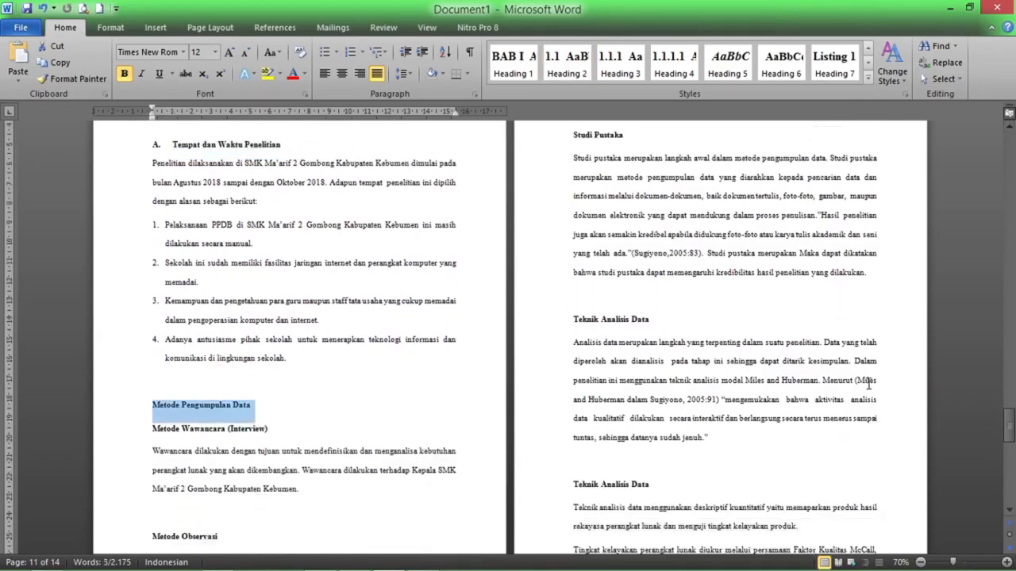
key("ctrl+alt+2")
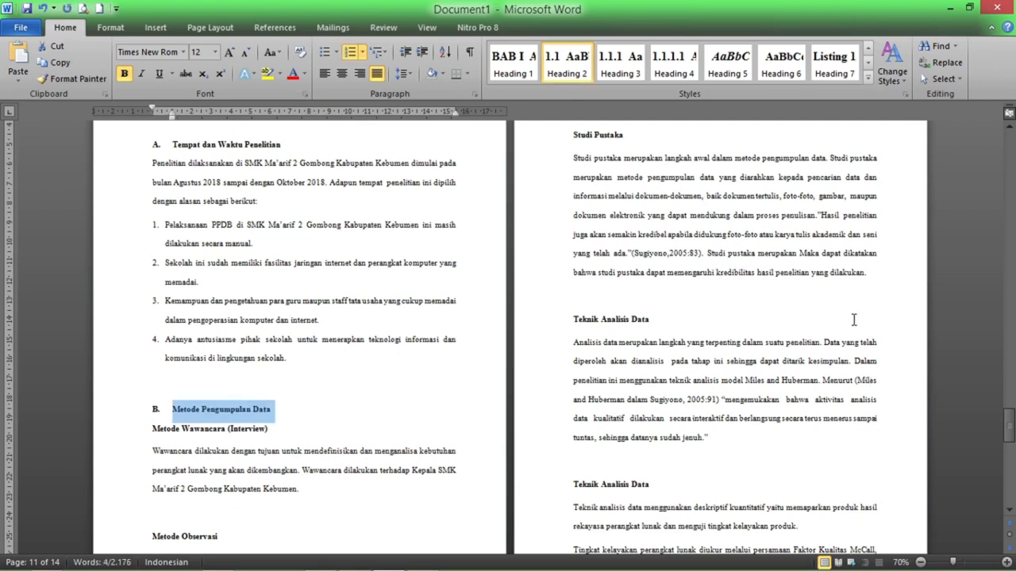
- Apply the Heading 2 style to both Teknik Analisis Data subheadings in BAB III
left_click(532, 319)
left_click(530, 321)
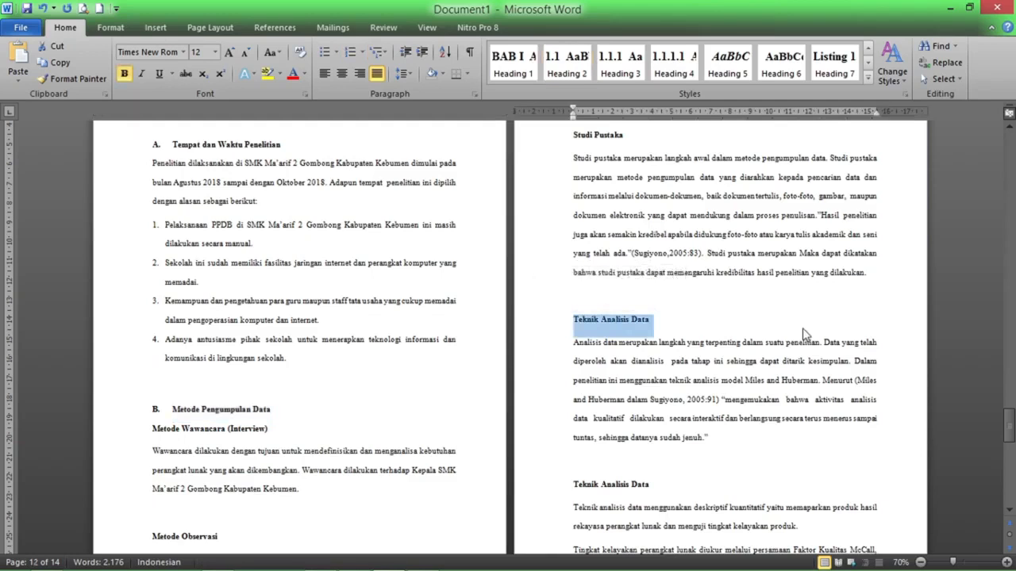
key("ctrl+alt+2")
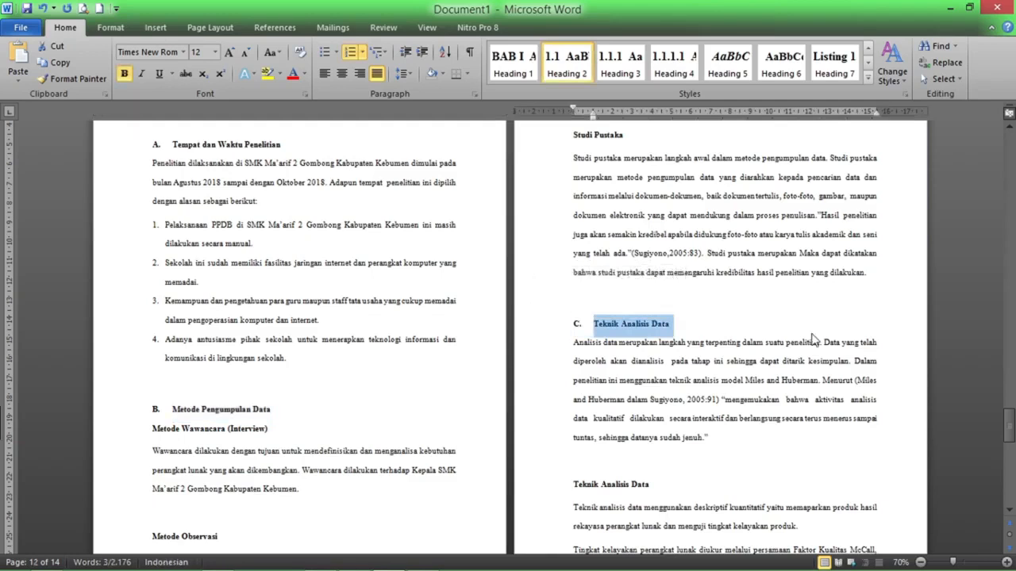
left_click(533, 486)
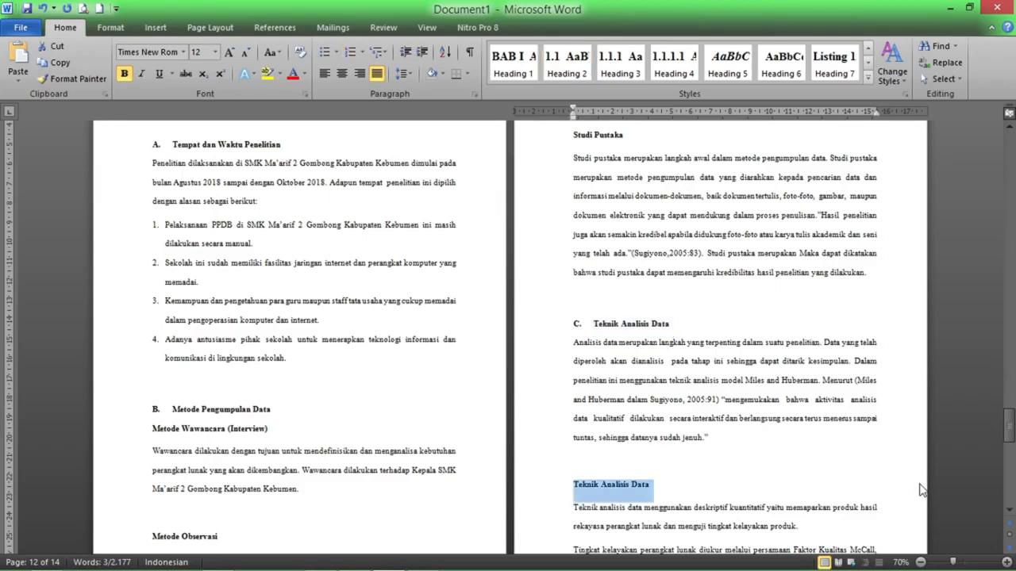
key("ctrl+alt+2")
- Apply the Heading 2 style to the Metode Pengembangan Perangkat Lunak subheading at the end of BAB III
scroll(873, 469, "down", 8)
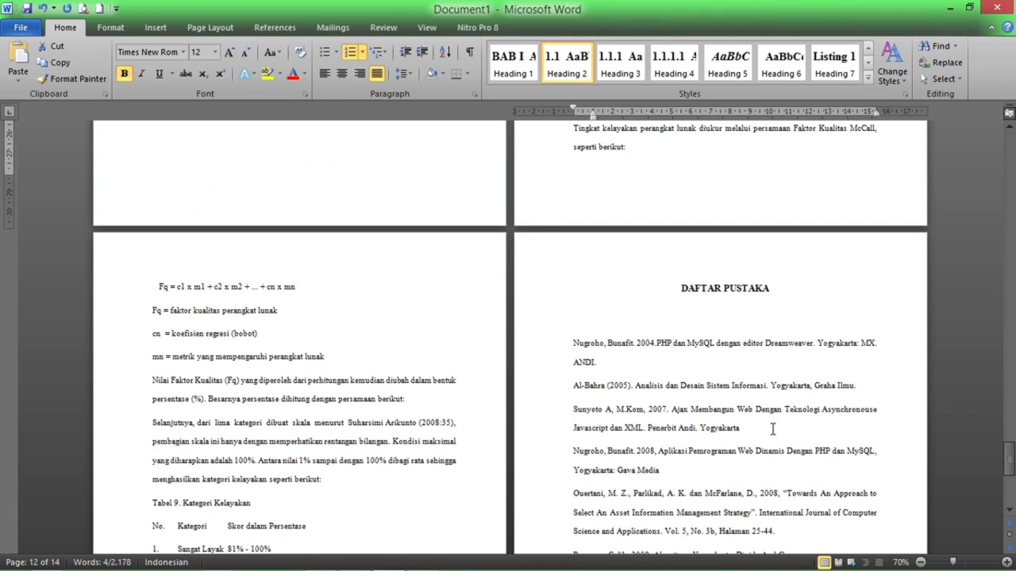
scroll(226, 334, "down", 5)
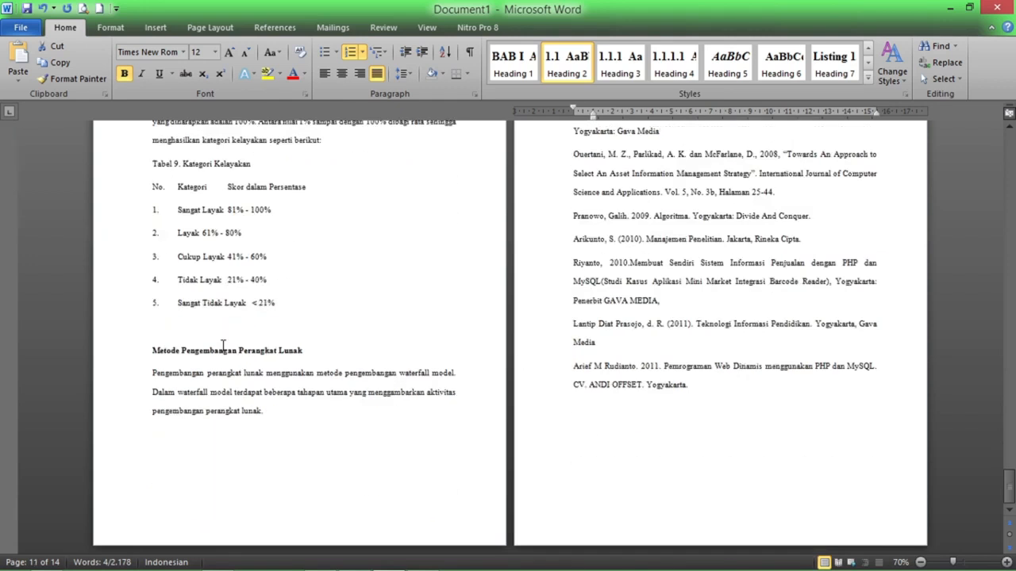
left_click(123, 351)
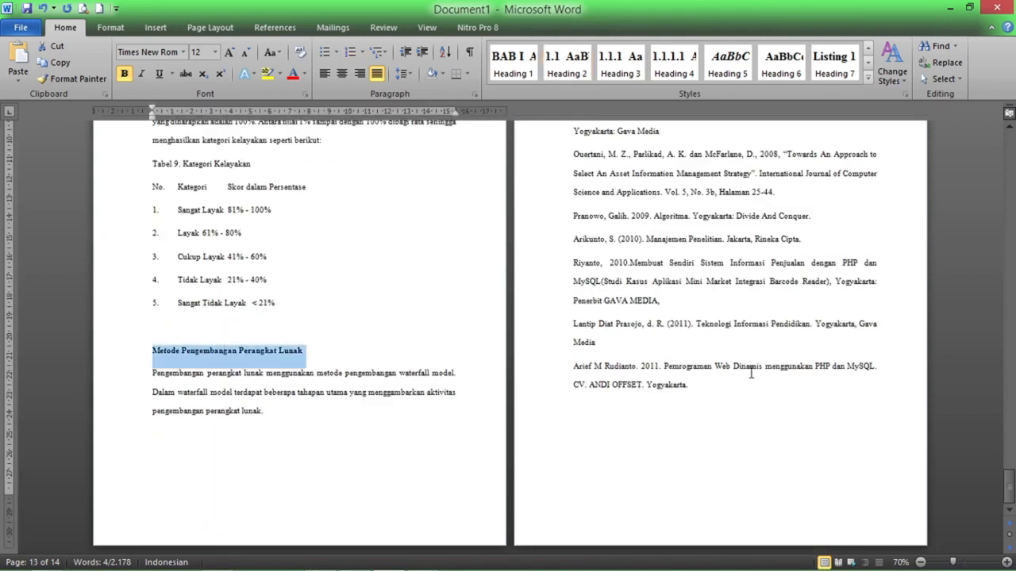
key("ctrl+alt+2")
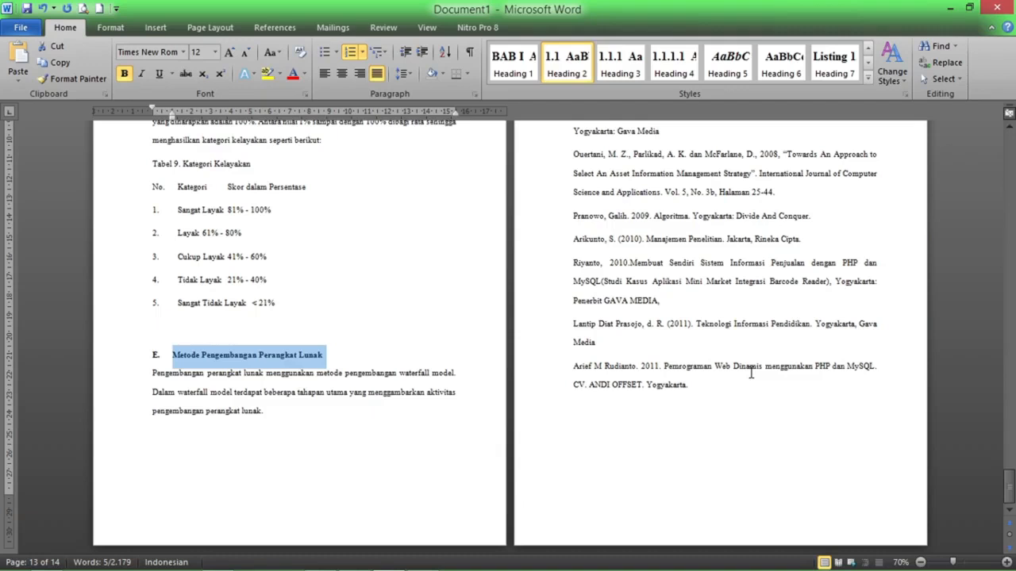
- Review the chapter titles and lettered subheadings from BAB III back through BAB I
scroll(669, 297, "up", 10)
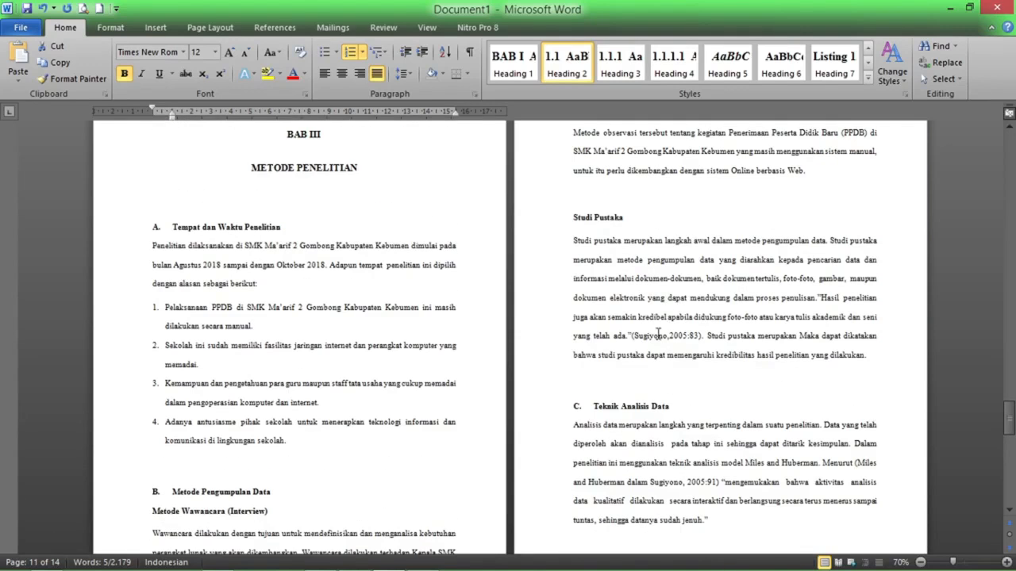
scroll(637, 365, "up", 20)
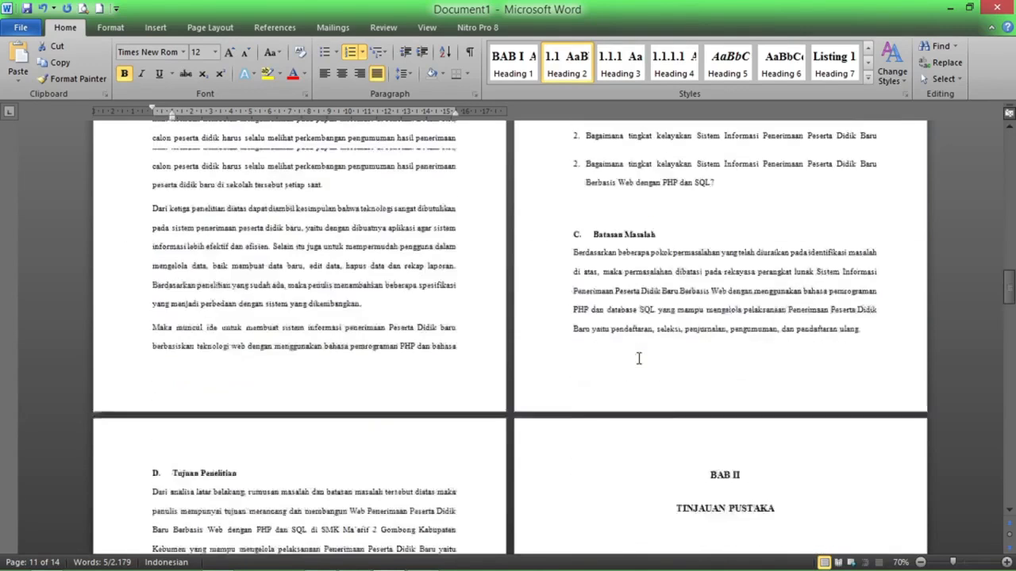
scroll(639, 359, "up", 20)
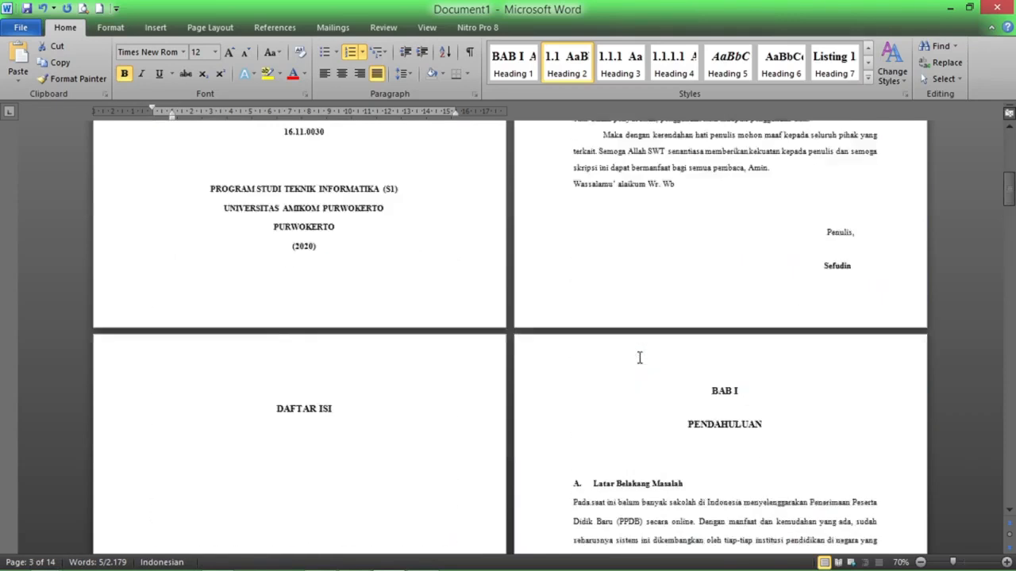
scroll(642, 358, "down", 8)
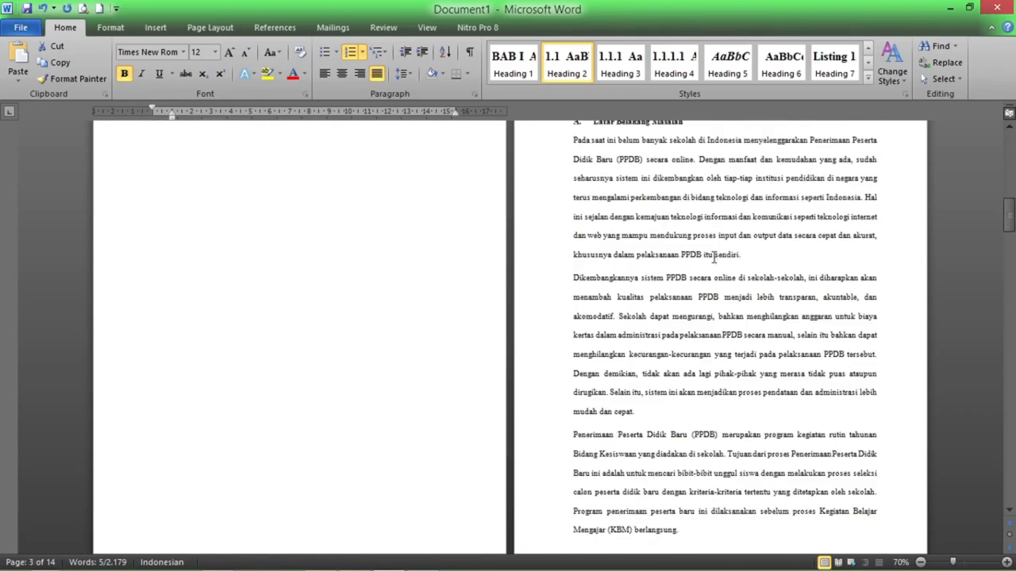
scroll(636, 196, "up", 4)
scroll(640, 213, "down", 10)
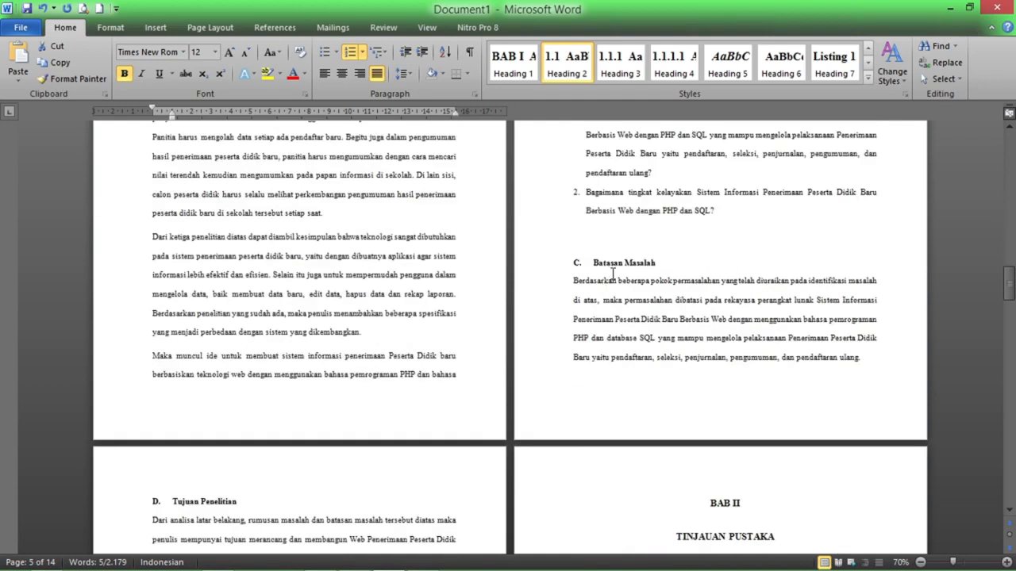
- Number the Pengertian Penerimaan Peserta Didik Baru (PPDB) subheading under Landasan Teori in the 1) format and indent it under the Landasan Teori title
scroll(617, 278, "down", 5)
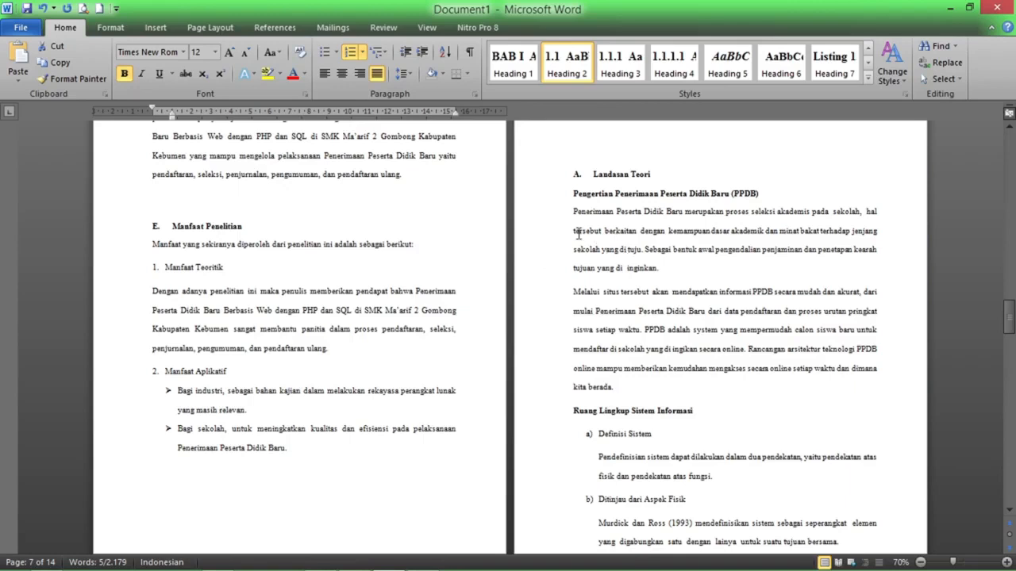
left_click(552, 194)
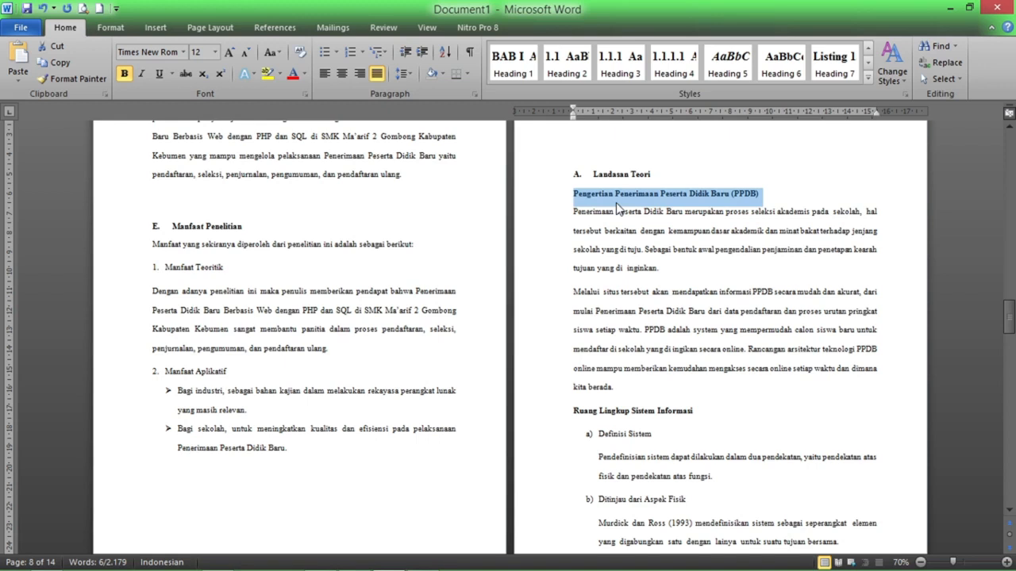
left_click(362, 52)
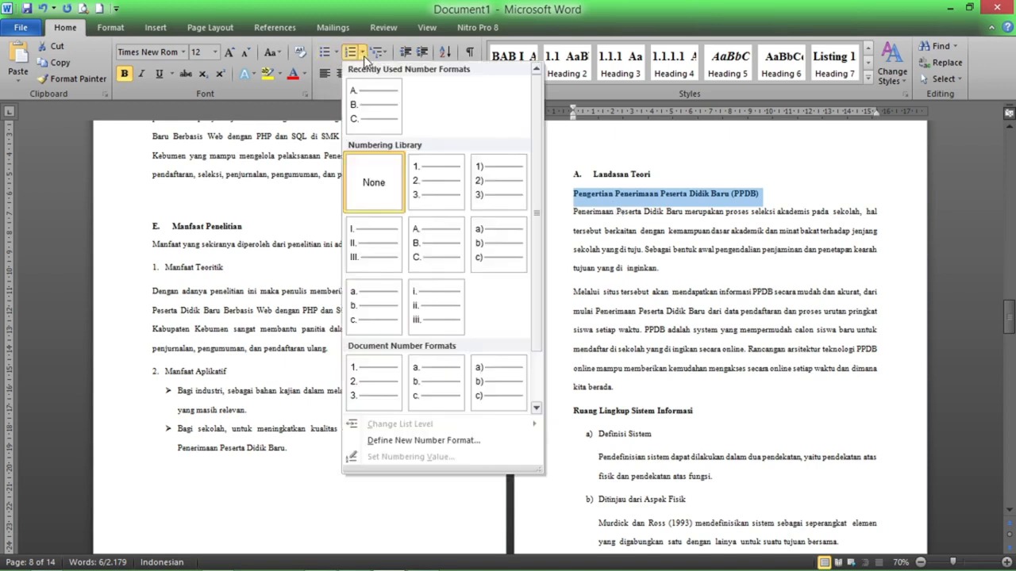
left_click(489, 202)
left_click_drag(597, 115, 607, 115)
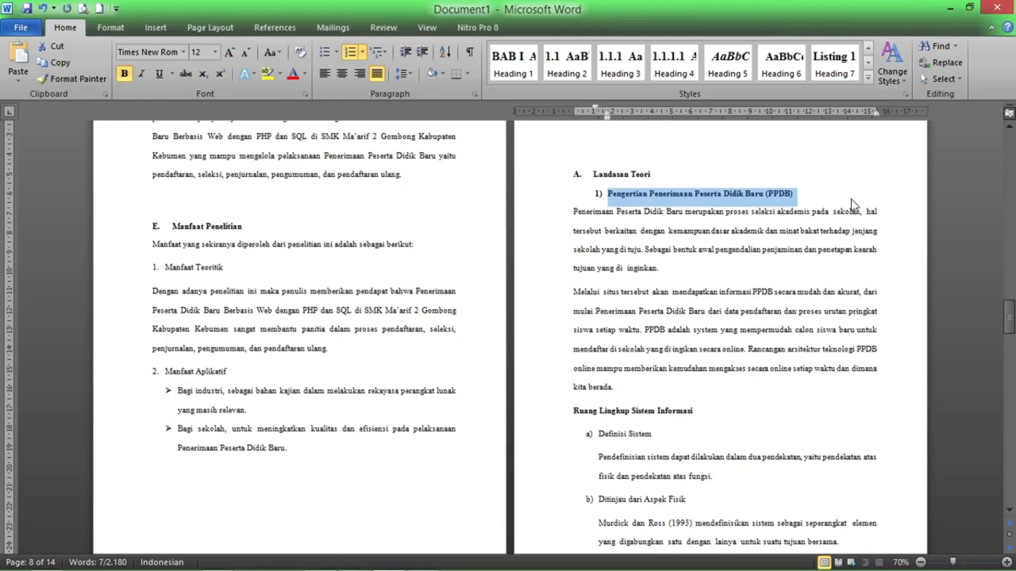
- Copy the numbered subheading format onto Ruang Lingkup Sistem Informasi under Landasan Teori so it continues as 2)
left_click(533, 413)
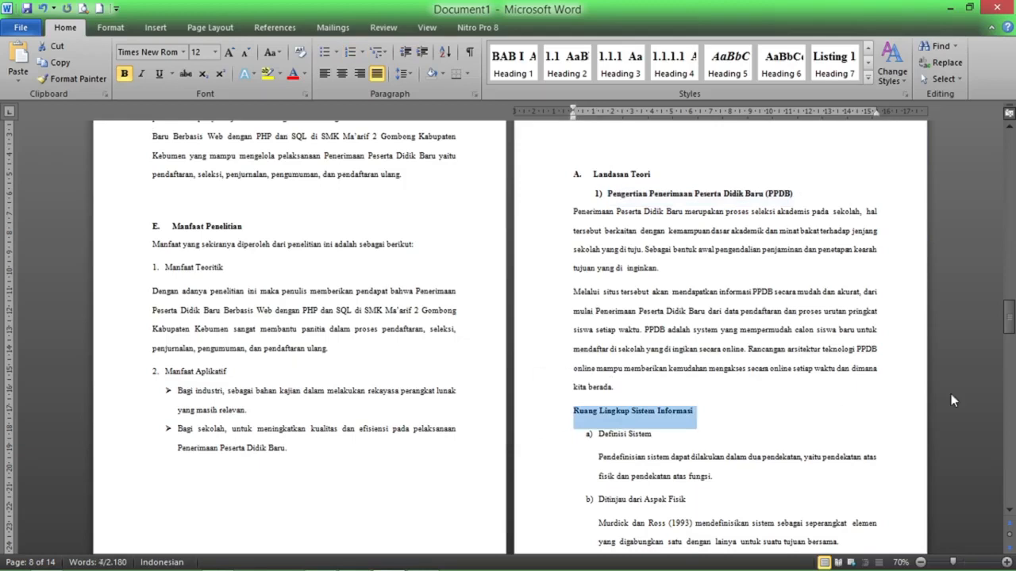
key("ctrl+shift+v")
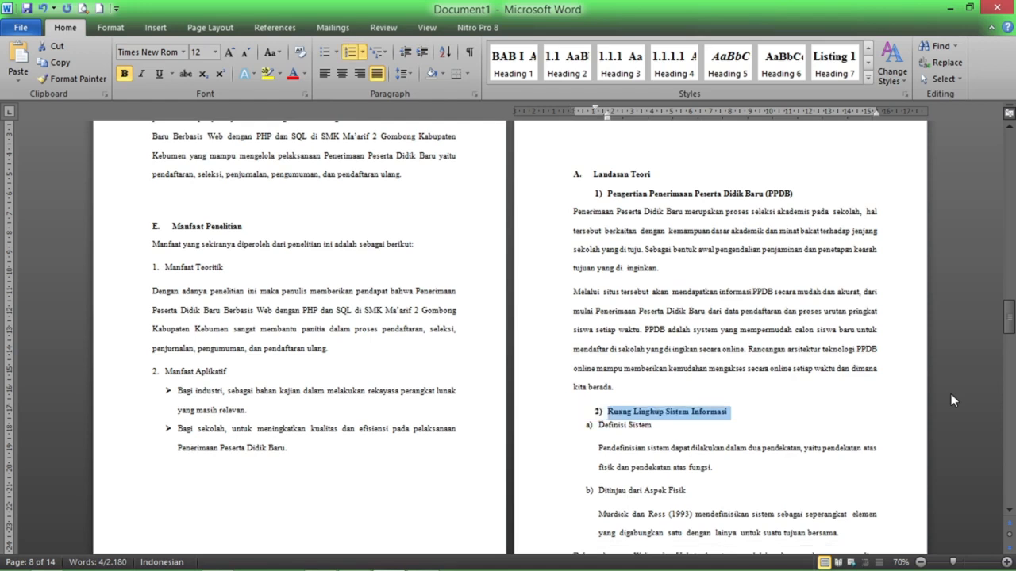
scroll(398, 355, "down", 6)
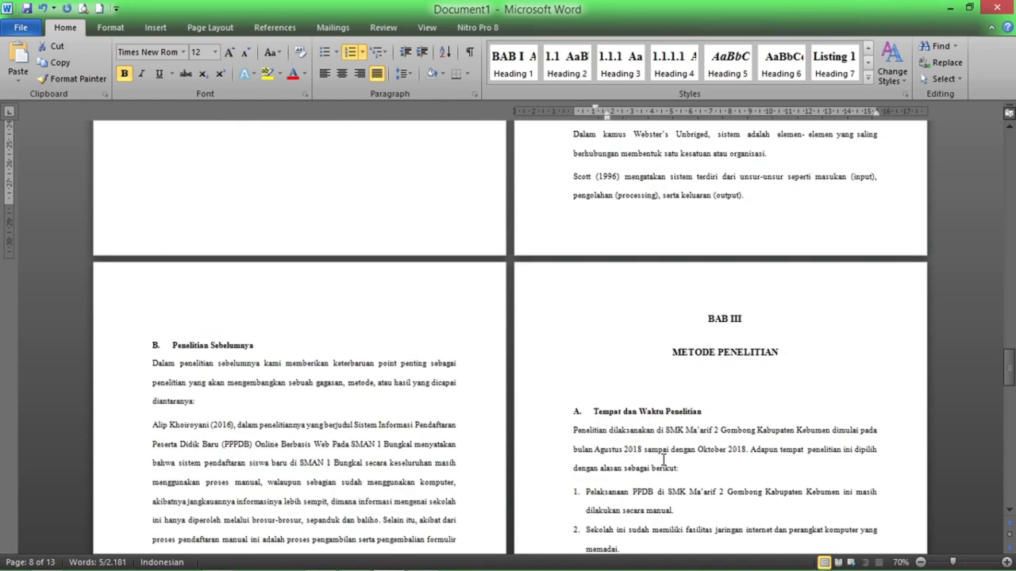
scroll(522, 321, "up", 6)
scroll(579, 338, "down", 6)
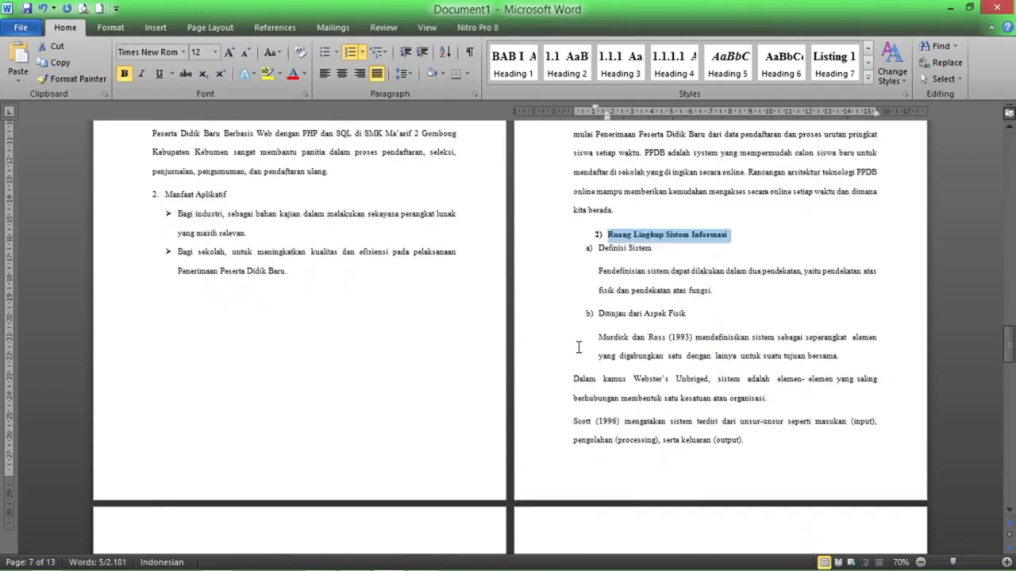
scroll(588, 337, "up", 6)
left_click(642, 449)
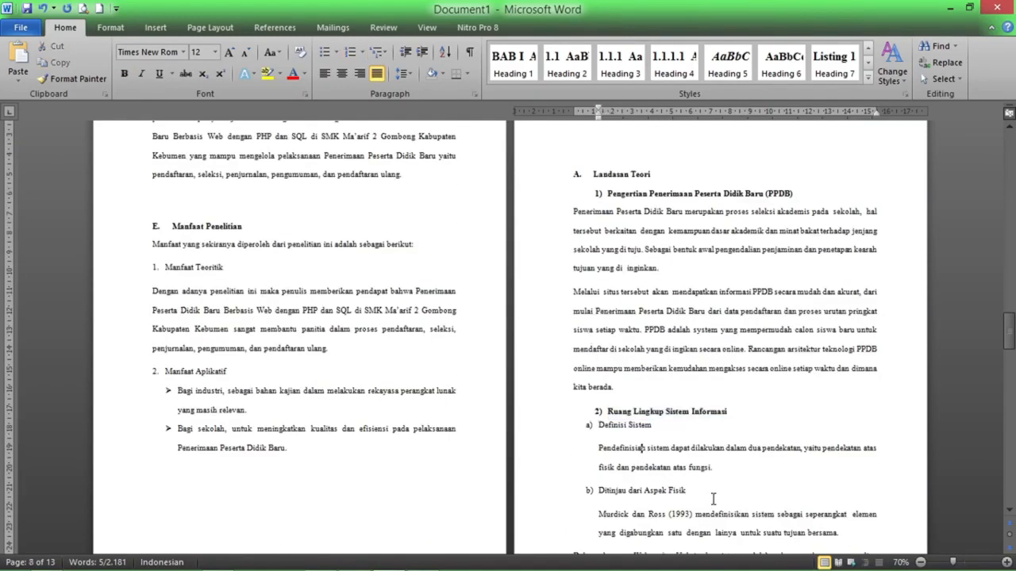
- Apply the parenthesis-style numbering to the Metode Wawancara (Interview) subheading under Metode Pengumpulan Data in BAB III
scroll(713, 499, "down", 6)
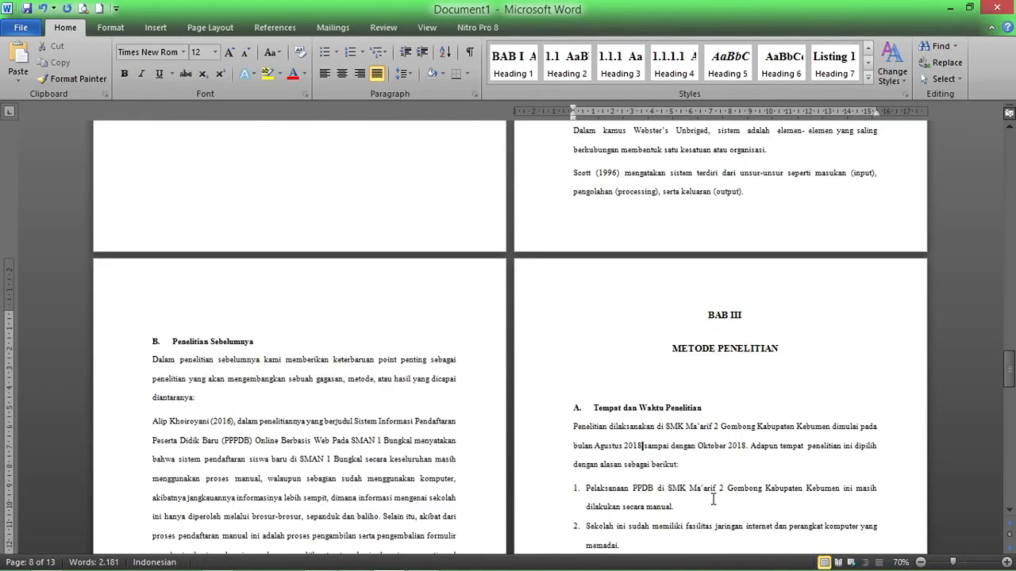
scroll(609, 450, "down", 6)
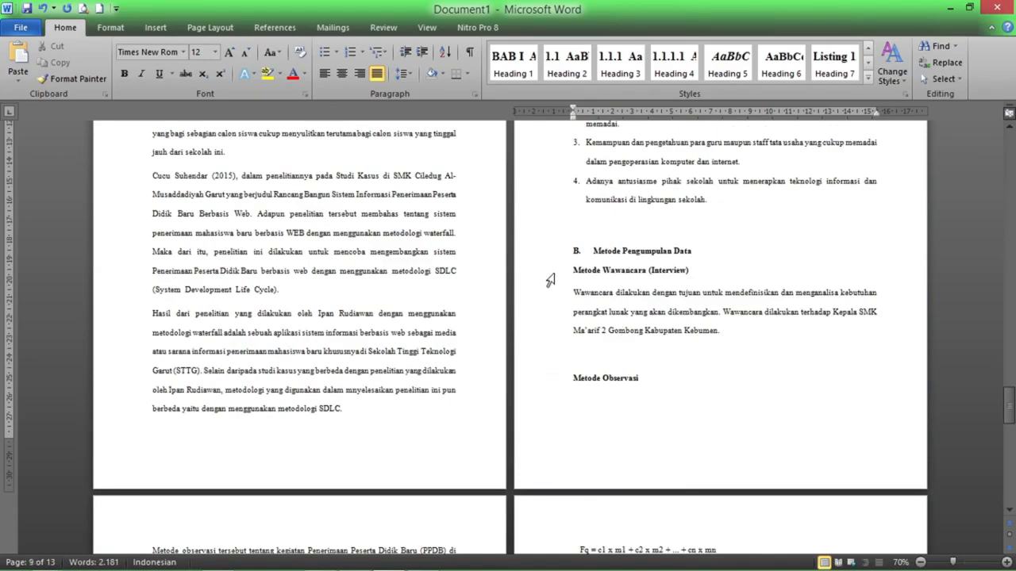
left_click(550, 274)
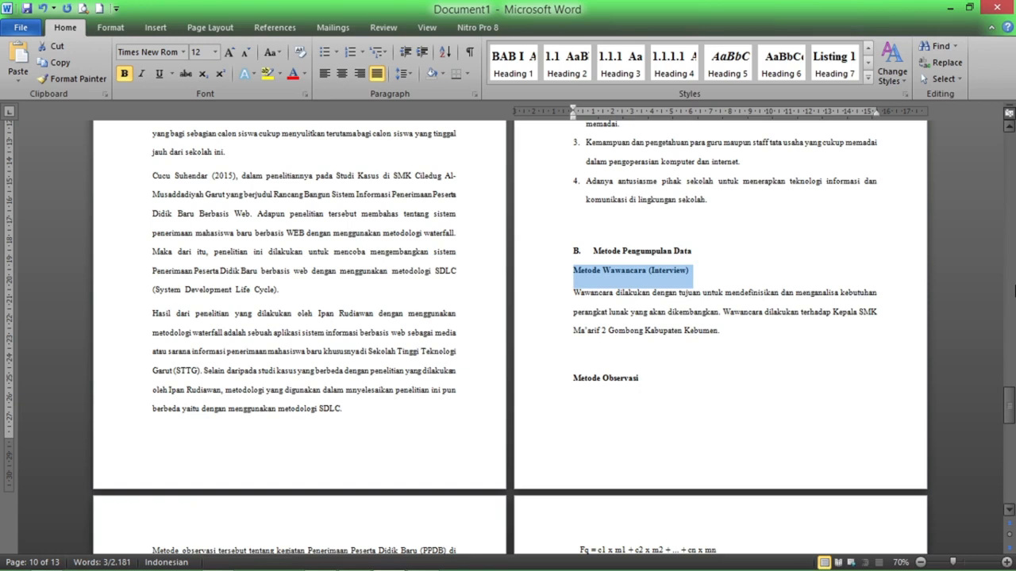
left_click(350, 51)
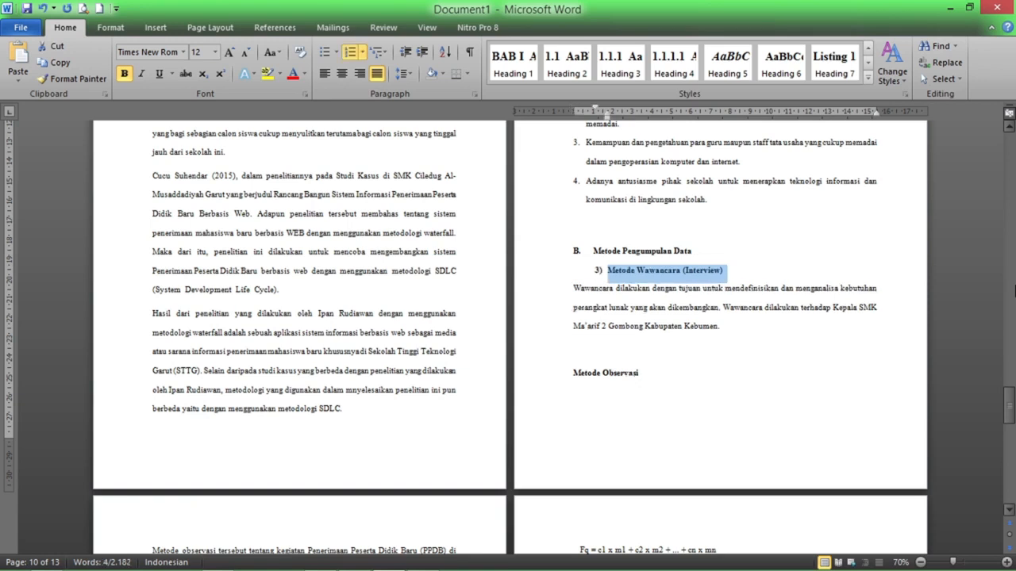
- Restart the Metode Wawancara (Interview) numbering at 1) and indent the subheading under the Metode Pengumpulan Data title
left_click(362, 53)
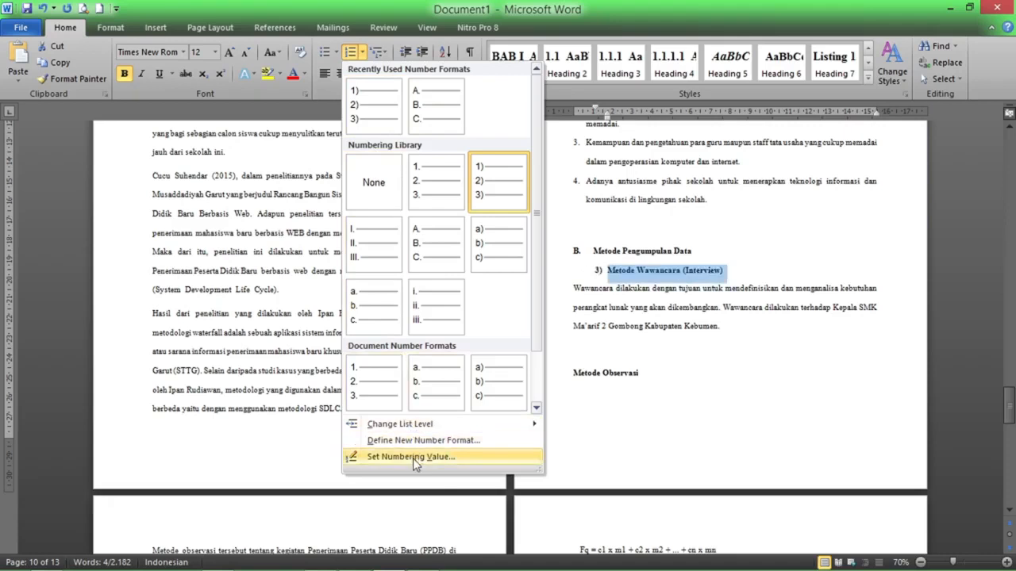
left_click(411, 457)
left_click(472, 301)
left_click(485, 333)
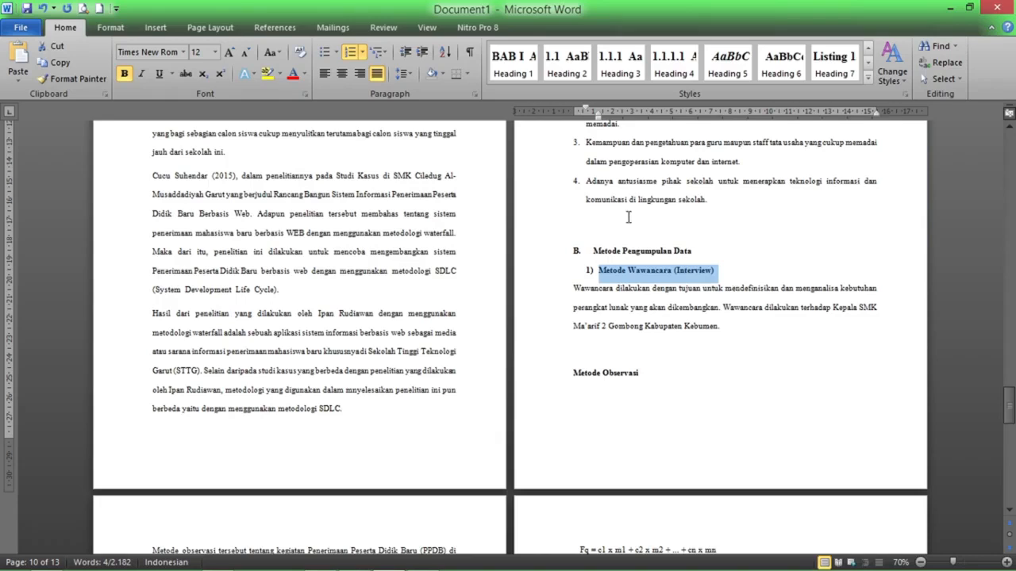
left_click_drag(597, 115, 607, 115)
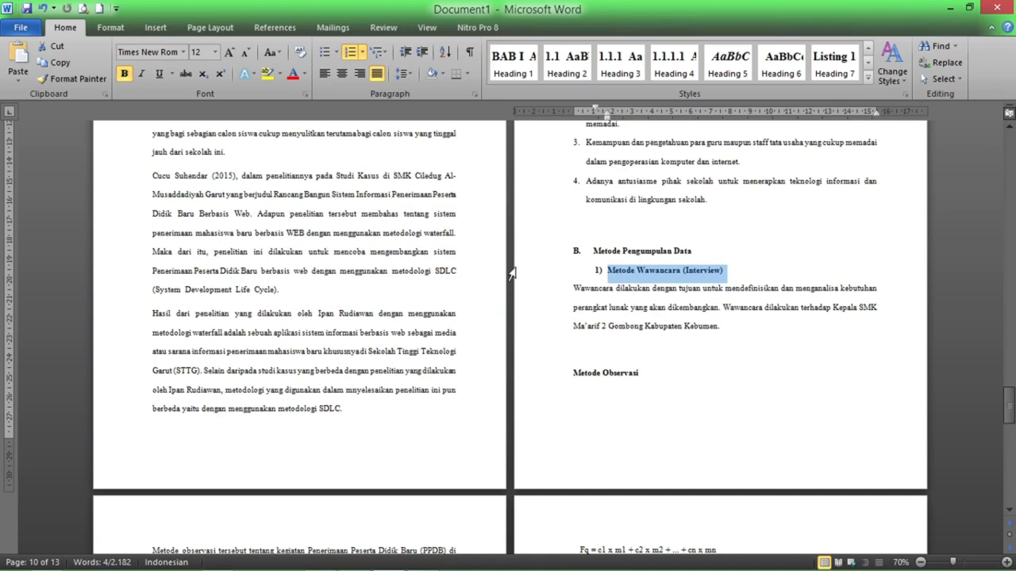
- Copy the numbered subheading format onto Metode Observasi and Studi Pustaka so they continue as 2) and 3)
left_click(536, 375)
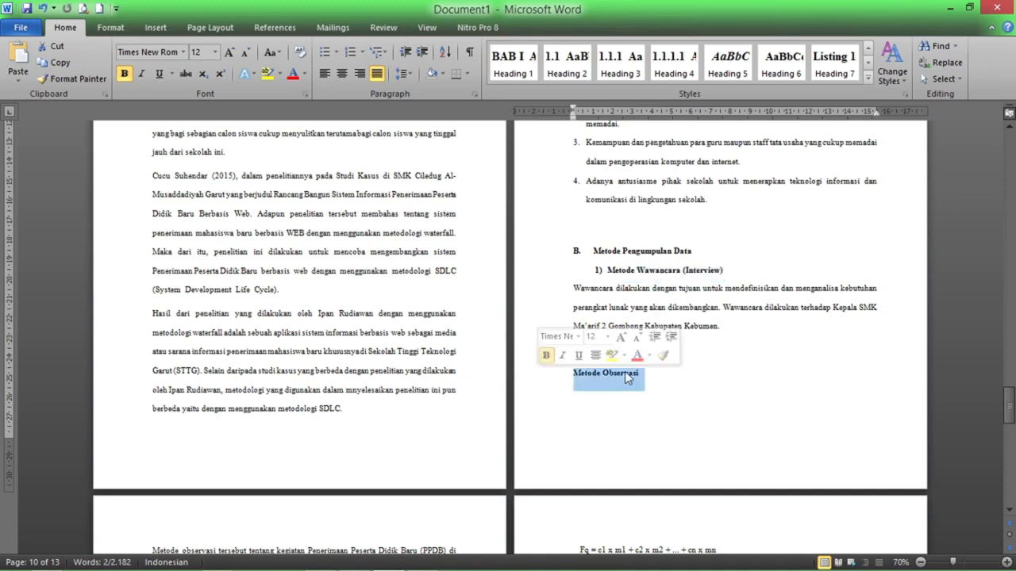
key("ctrl+shift+v")
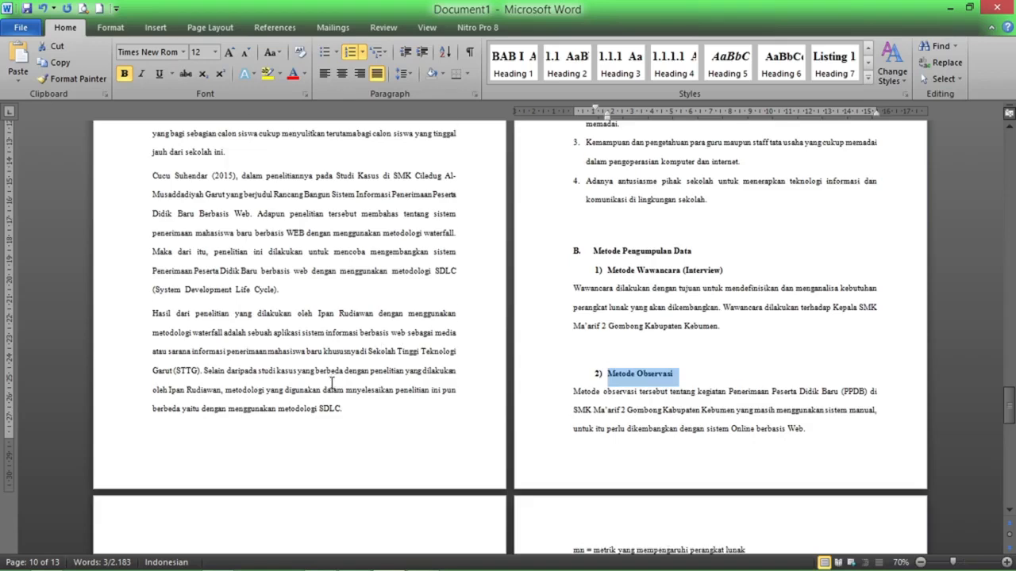
scroll(303, 324, "down", 5)
left_click(116, 153)
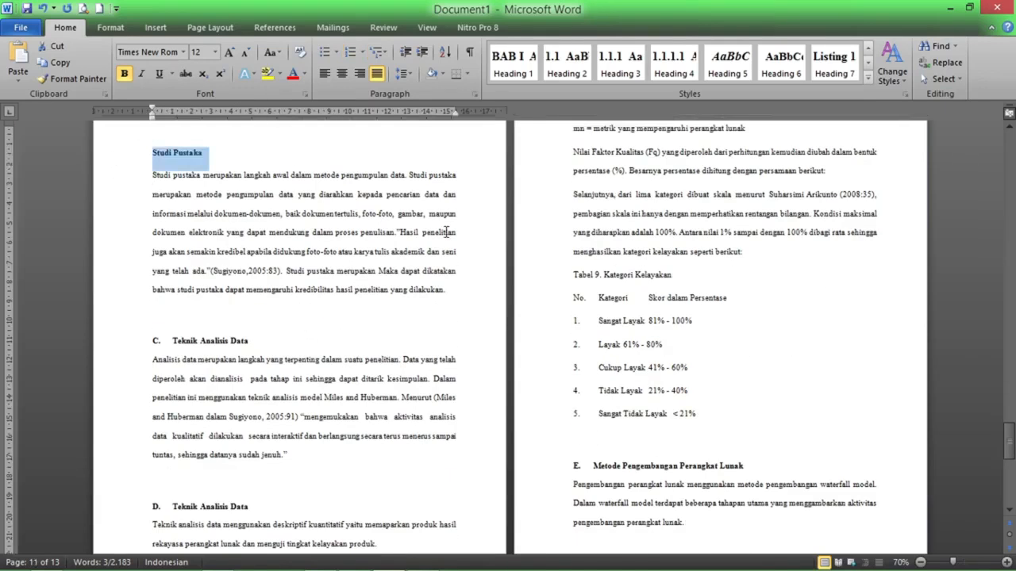
key("ctrl+shift+v")
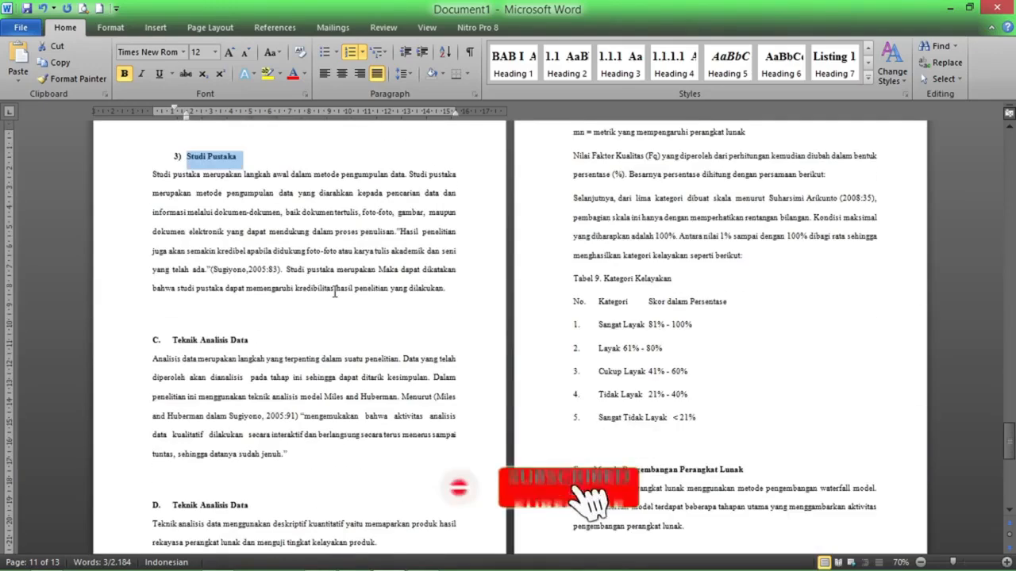
- Indent the first page of Latar Belakang Masalah paragraphs in BAB I to align with the subheading's title text
scroll(335, 292, "up", 20)
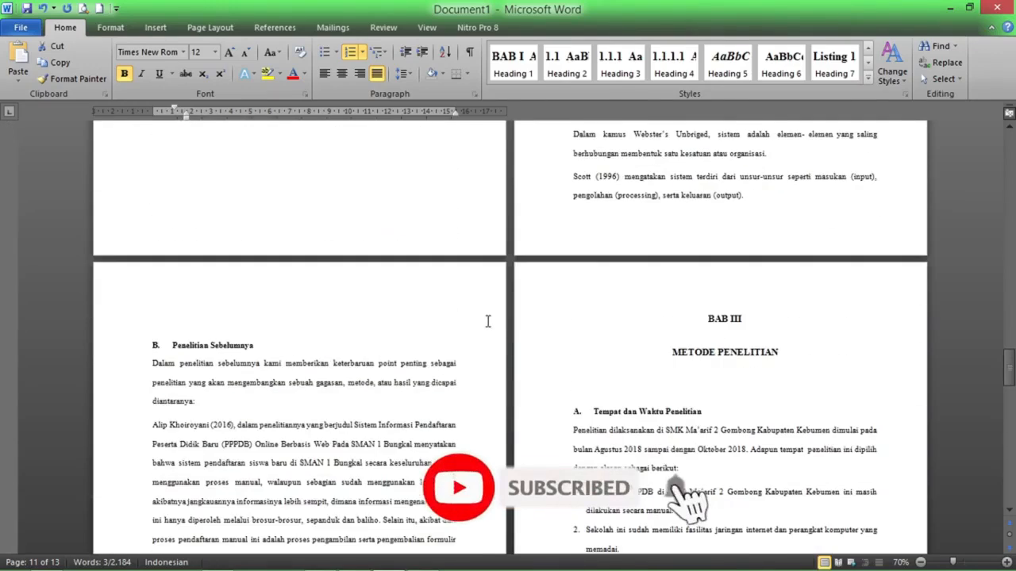
scroll(635, 321, "up", 10)
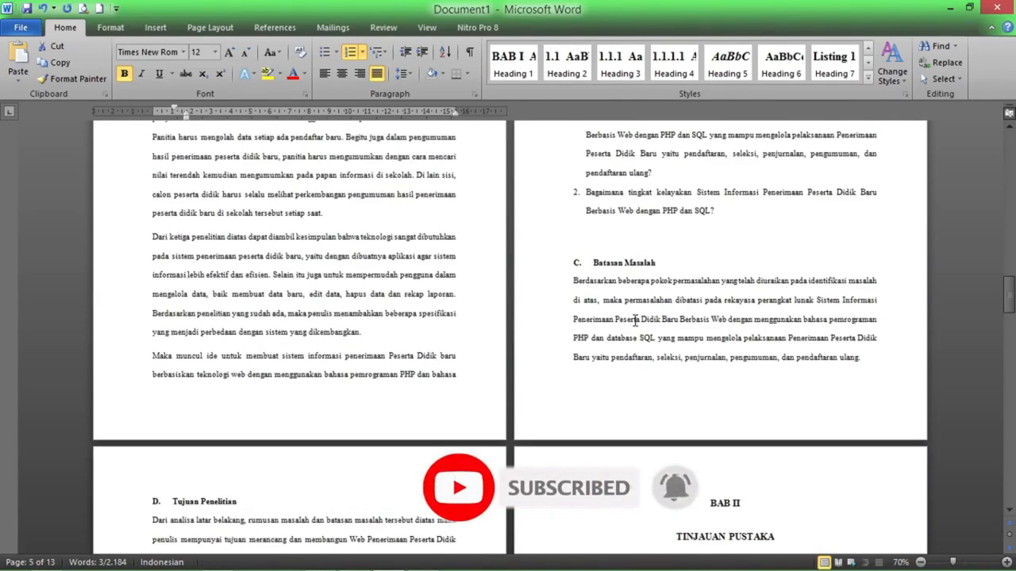
scroll(635, 322, "up", 10)
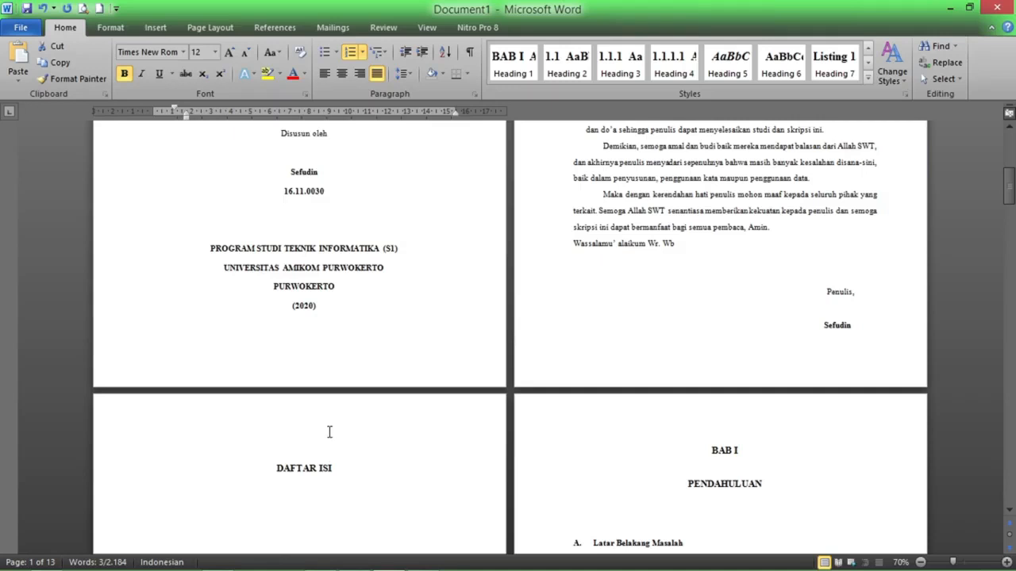
scroll(709, 371, "down", 7)
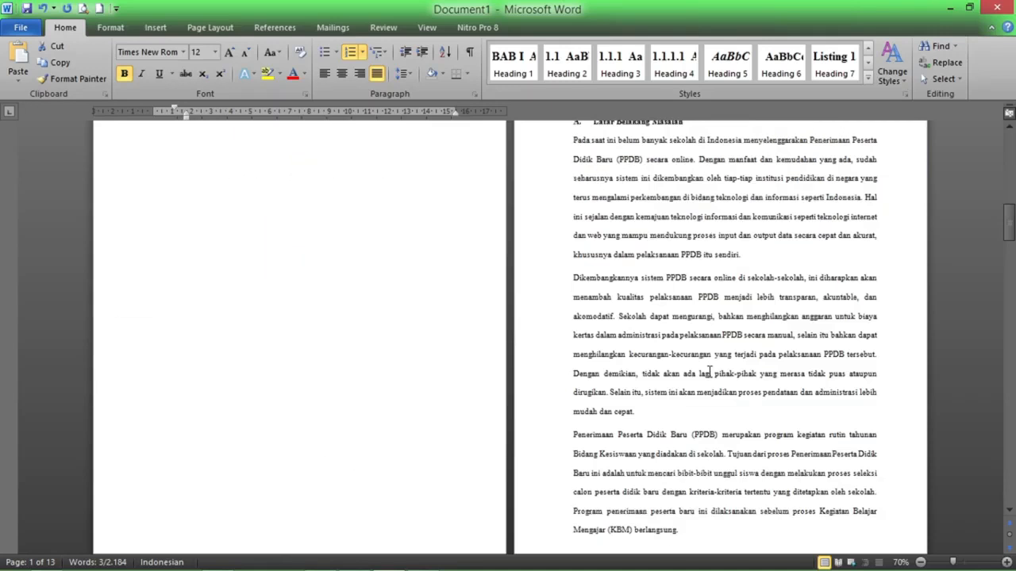
scroll(429, 274, "up", 7)
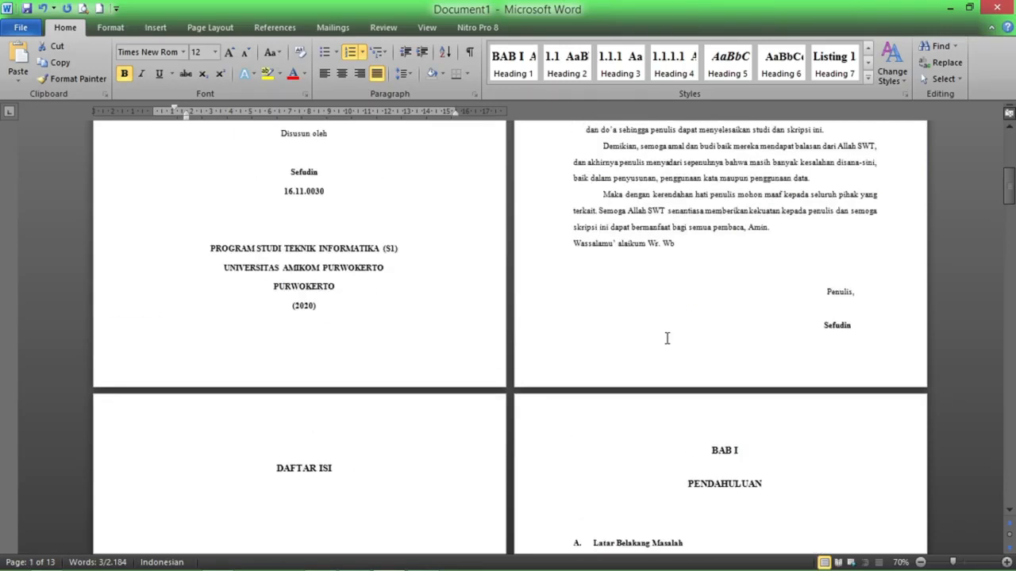
scroll(670, 335, "down", 7)
left_click_drag(570, 144, 696, 525)
key("ctrl+m")
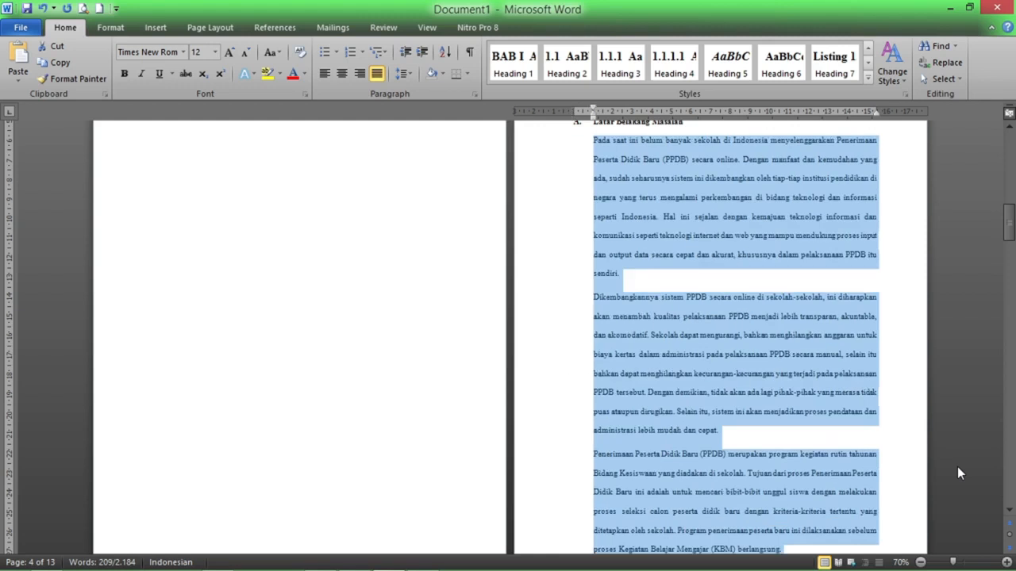
- Indent the remaining Latar Belakang Masalah paragraphs, from Disisi lain through Berdasarkan pemaparan, to the same level as the first page's text
scroll(959, 473, "down", 8)
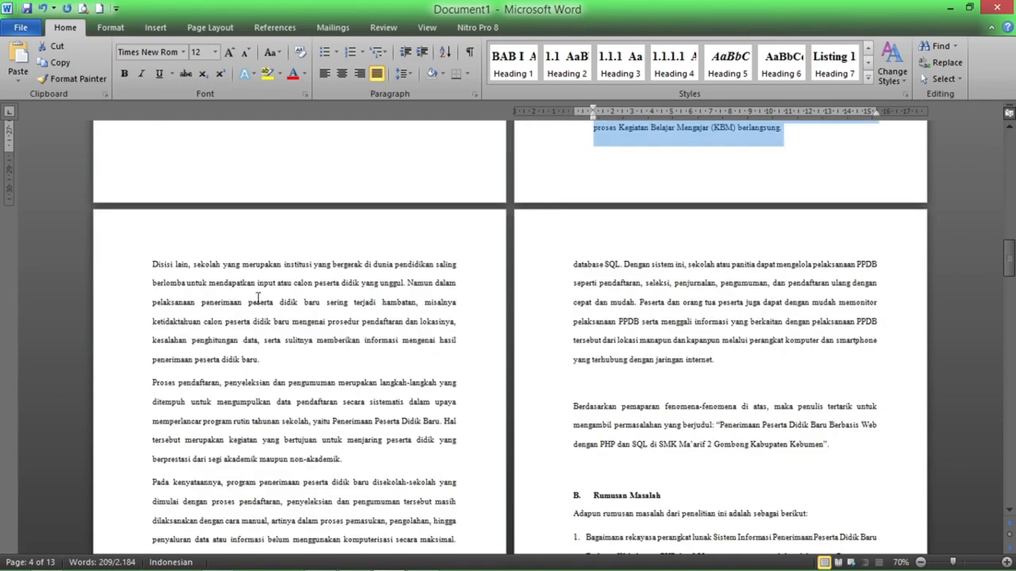
left_click(377, 303)
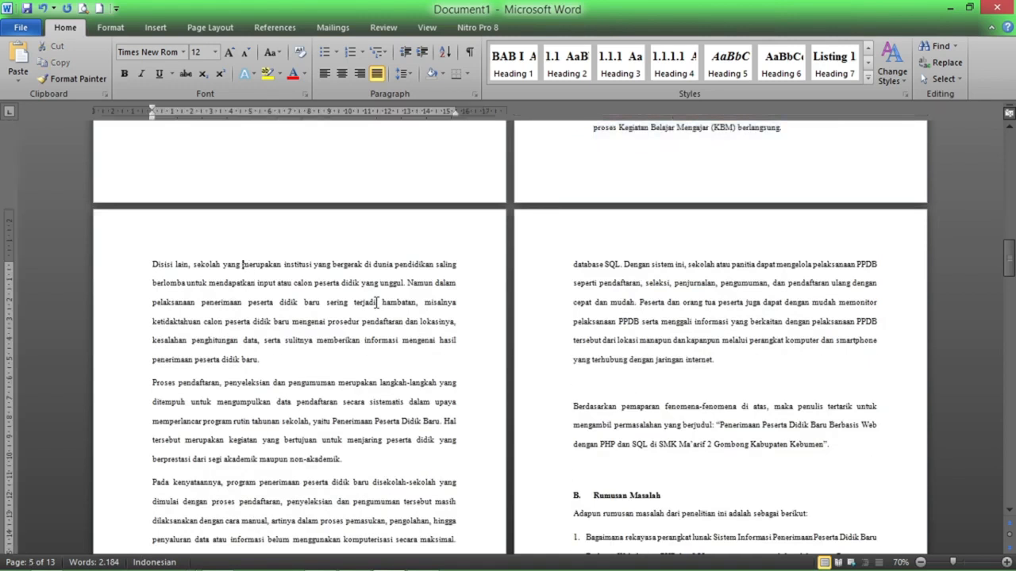
key("ctrl+shift+l")
key("ctrl+z")
left_click_drag(108, 270, 860, 187)
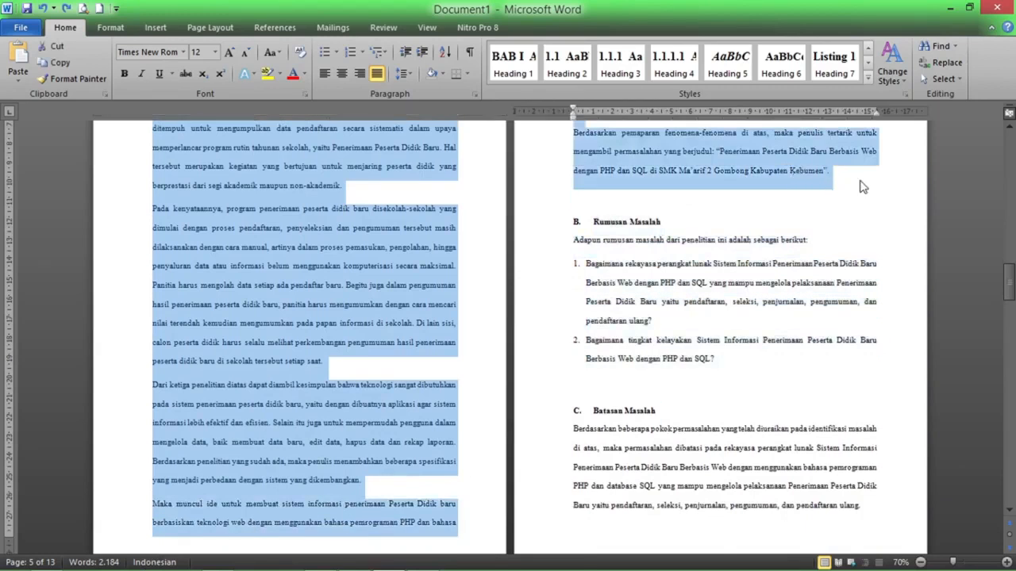
scroll(926, 215, "up", 5)
key("ctrl+m")
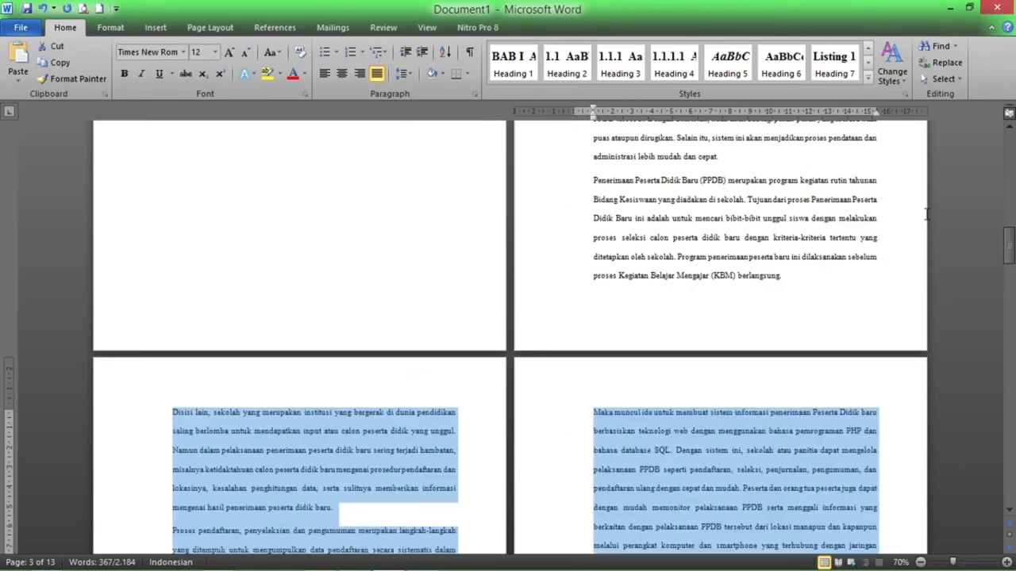
- Indent the introductory sentence and the two numbered questions under Rumusan Masalah to align with the subheading's title text
scroll(712, 264, "down", 7)
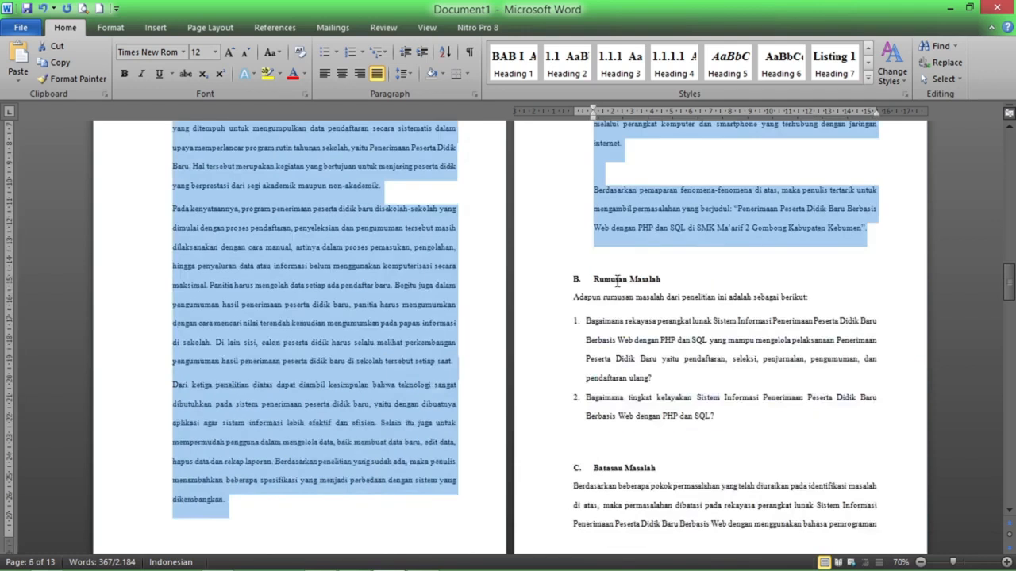
left_click(572, 300)
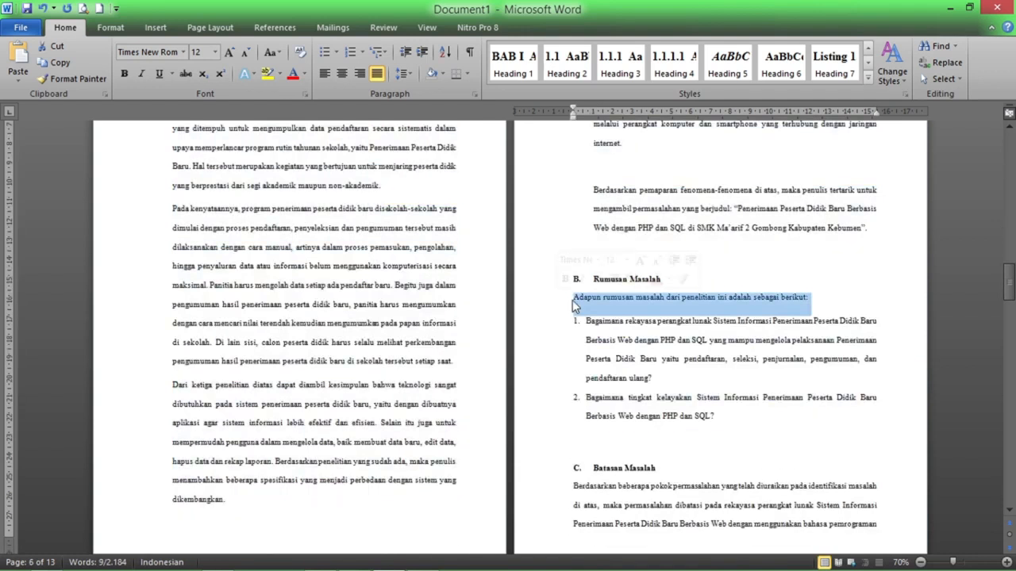
key("Tab")
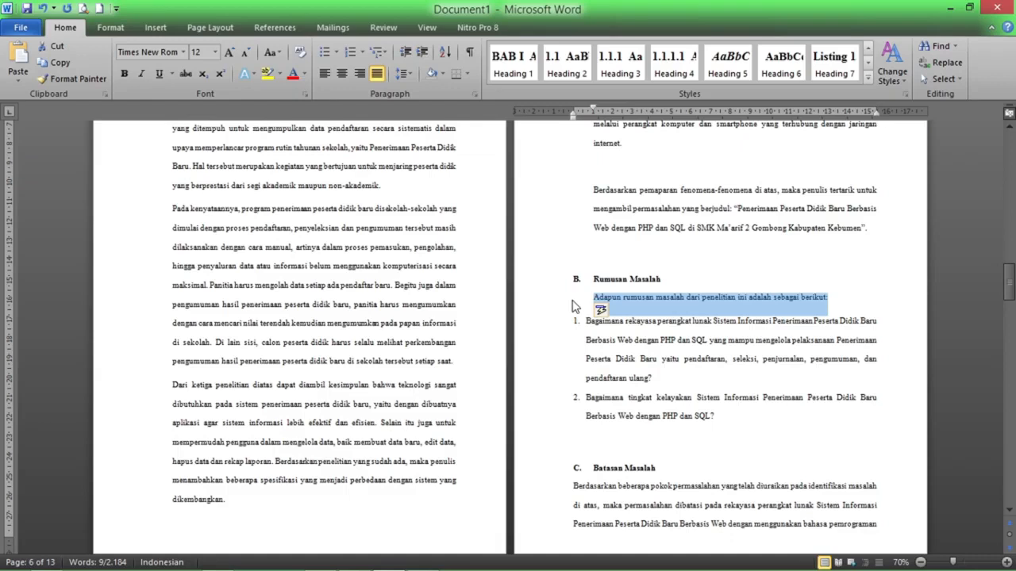
left_click_drag(553, 338, 604, 419)
key("Tab")
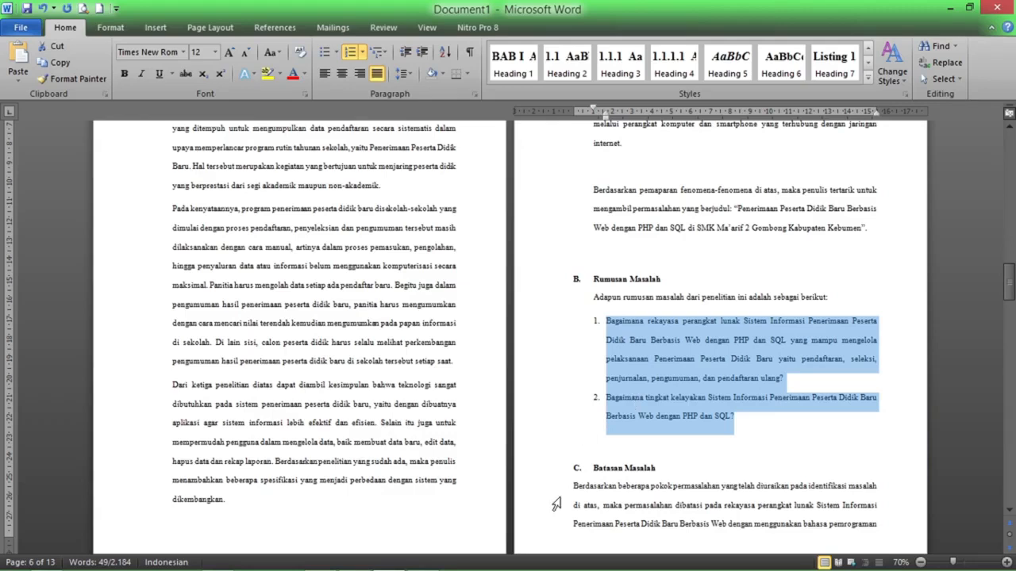
- Indent the body paragraphs under Batasan Masalah and Tujuan Penelitian to align with their subheadings' title text
left_click_drag(556, 487, 549, 532)
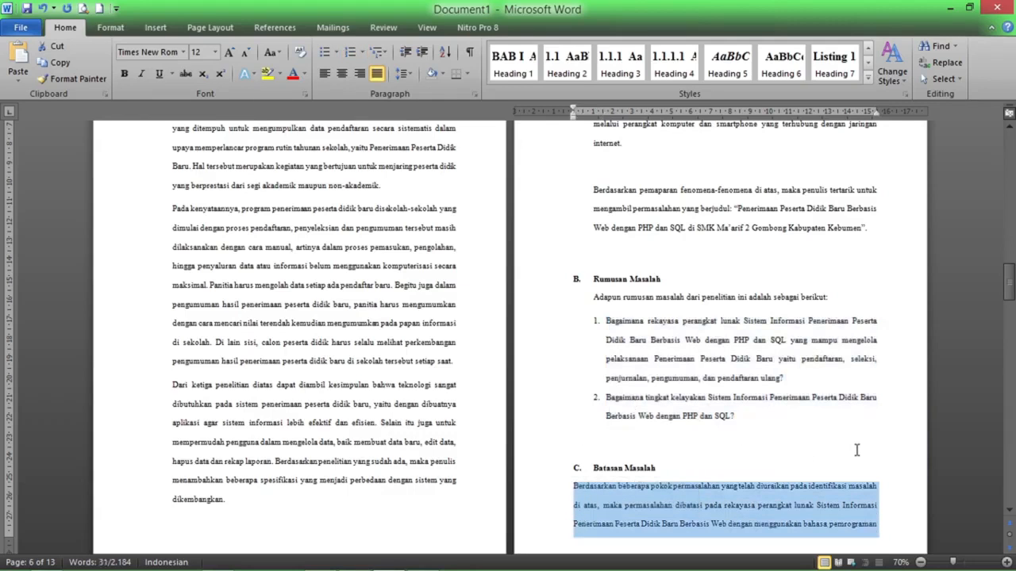
key("Tab")
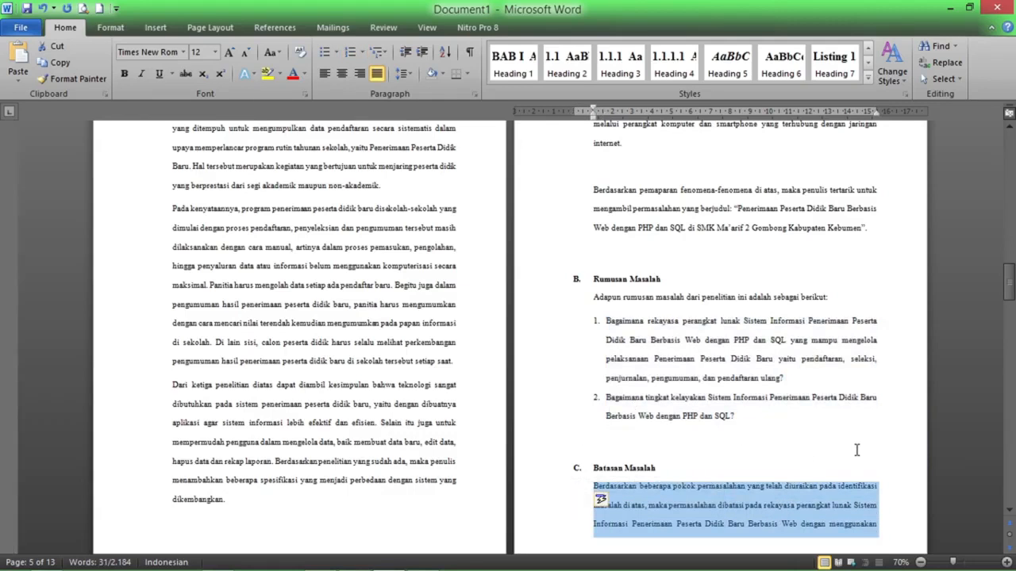
scroll(698, 479, "down", 8)
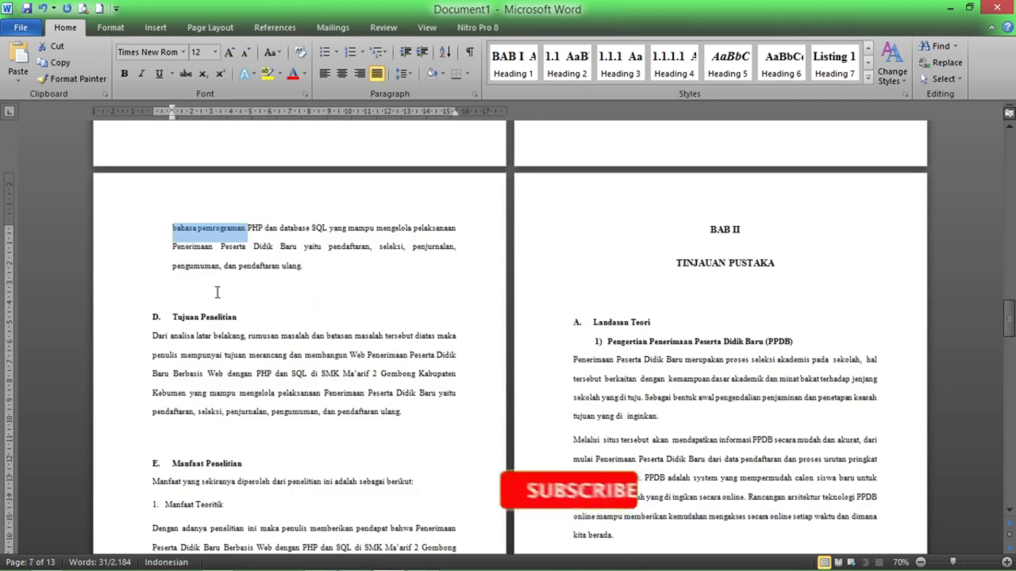
left_click(133, 343)
left_click_drag(131, 350, 125, 424)
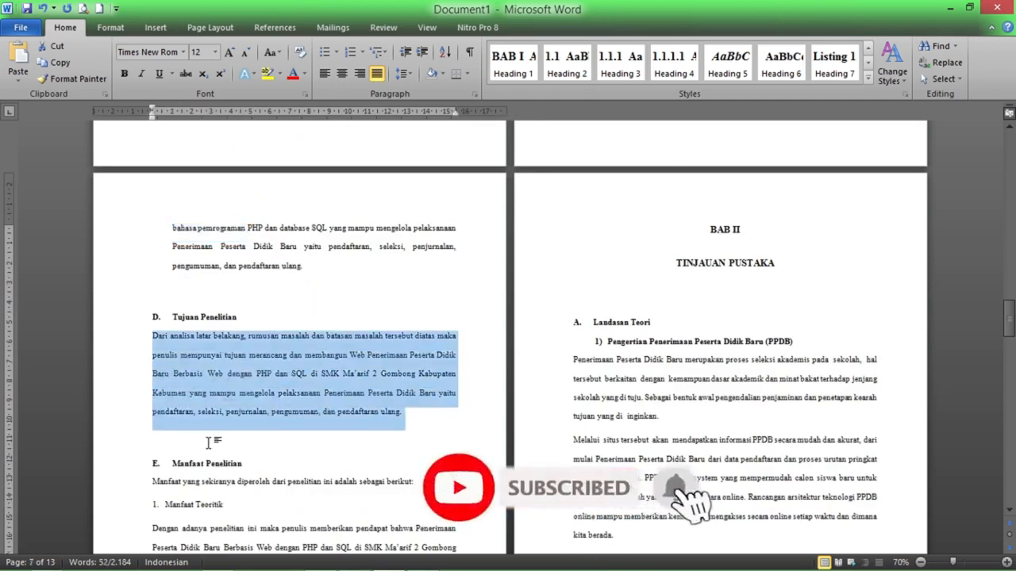
key("Tab")
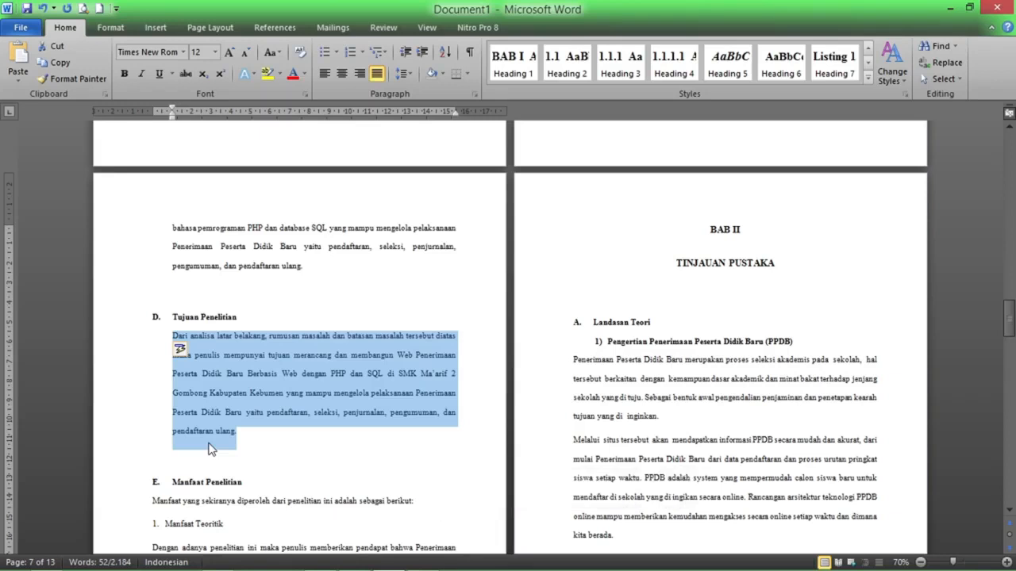
- Indent the introductory sentence under Manfaat Penelitian to align with the subheading's title text
scroll(96, 300, "down", 5)
left_click(143, 176)
key("Up")
key("Up")
key("Up")
key("Up")
key("Up")
key("Up")
key("Up")
key("Down")
key("Down")
key("Down")
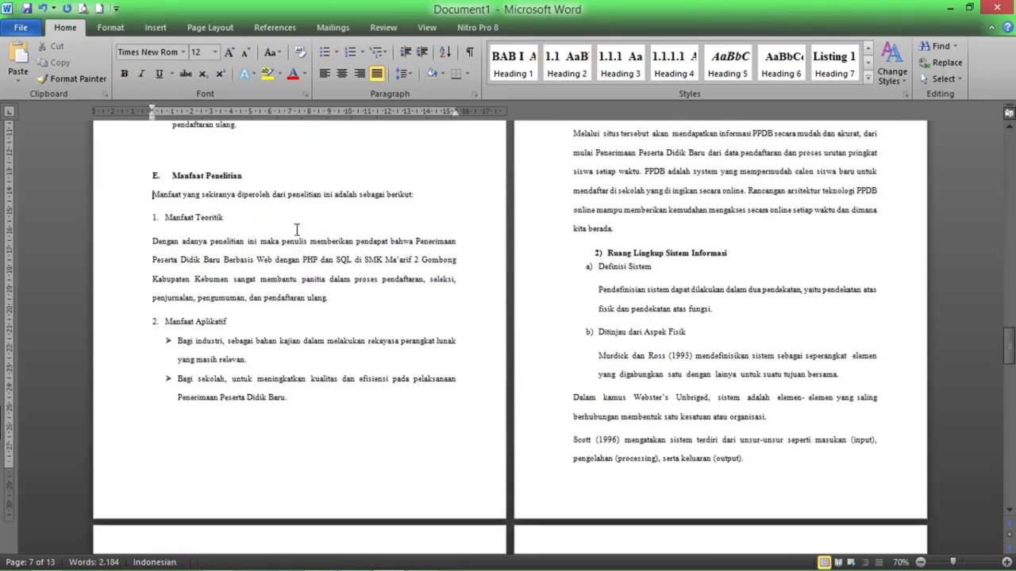
key("Tab")
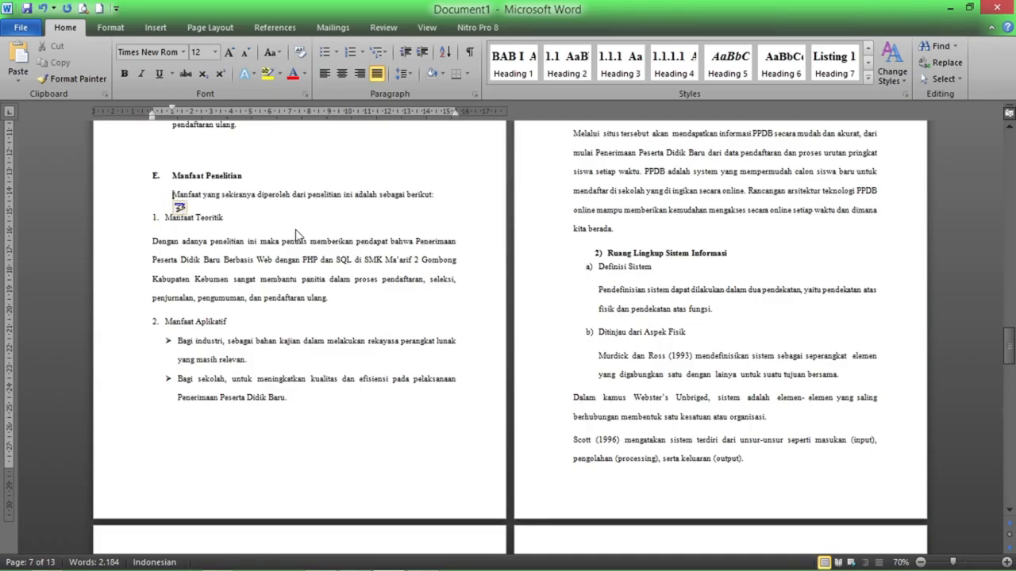
- Indent the numbered item Manfaat Teoritik below the introductory sentence and align its paragraph with the item's text
left_click(111, 216)
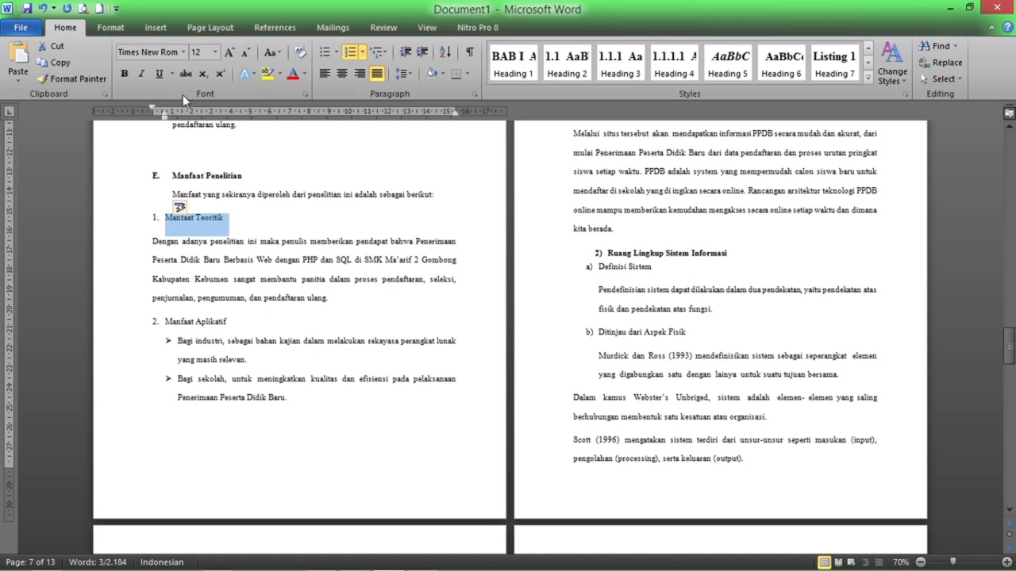
left_click_drag(164, 117, 180, 119)
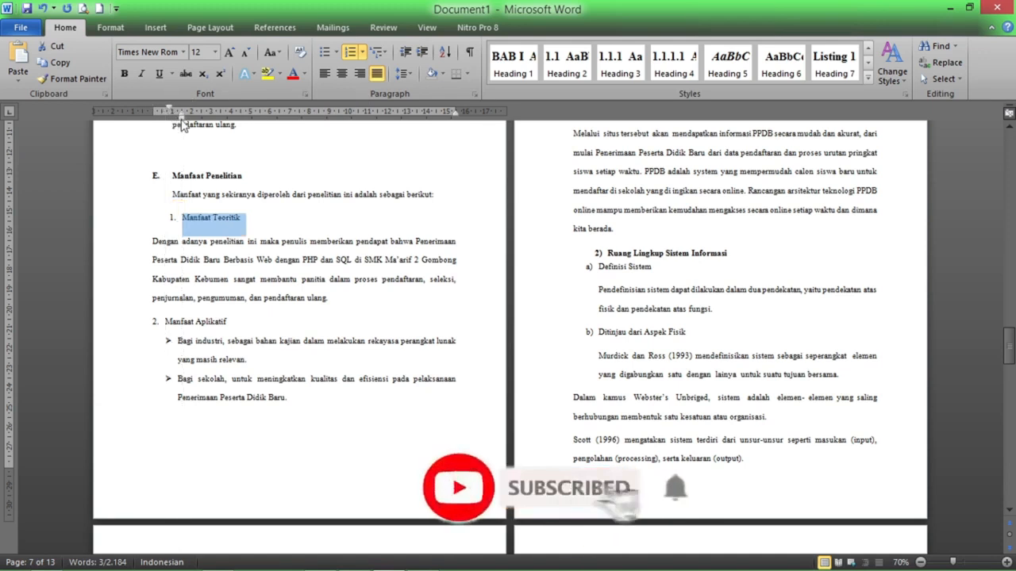
double_click(132, 247)
left_click(121, 248)
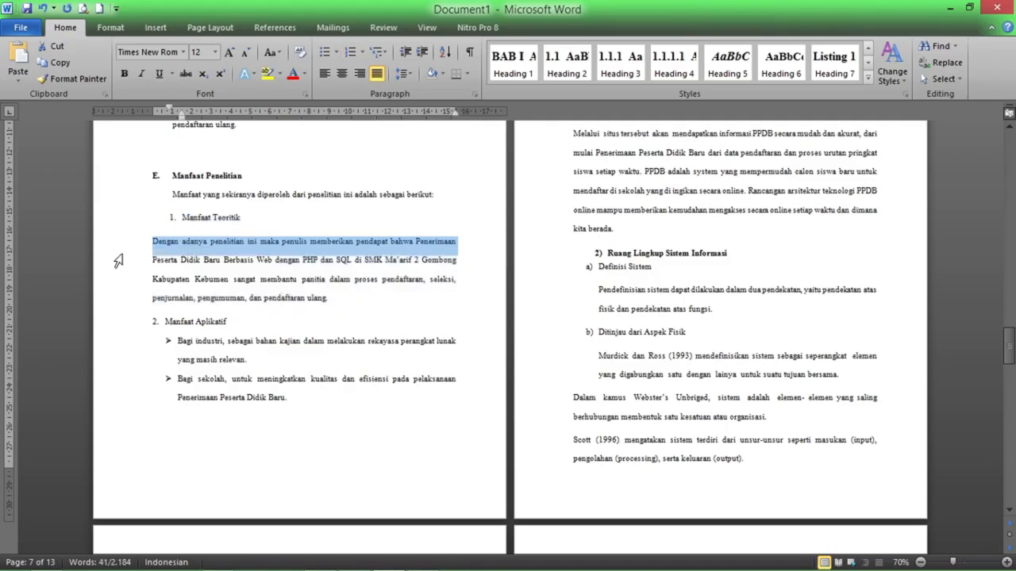
left_click_drag(119, 262, 106, 294)
key("Tab")
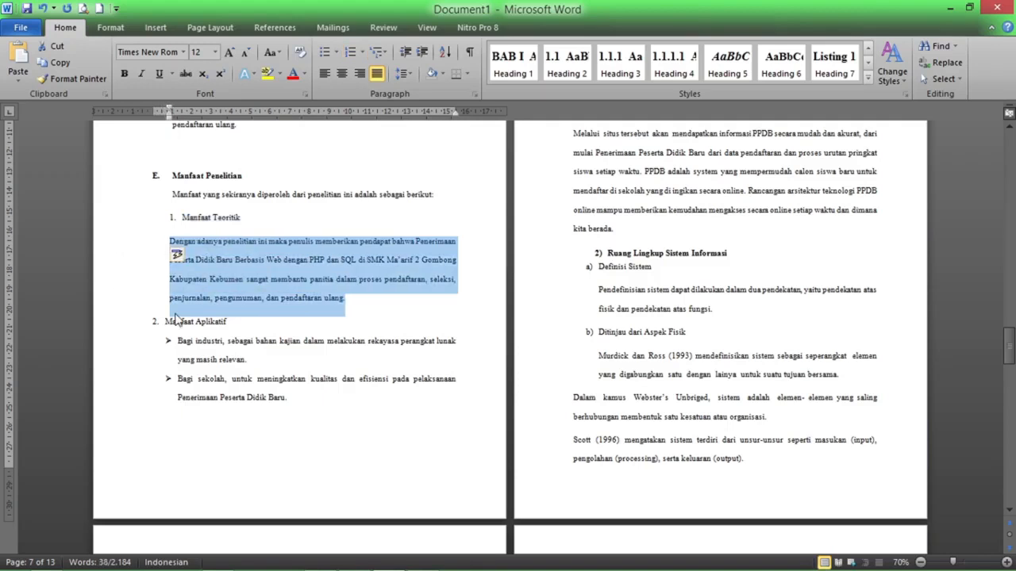
key("Tab")
- Copy the paragraph format of Manfaat Teoritik onto the numbered item Manfaat Aplikatif
key("Up")
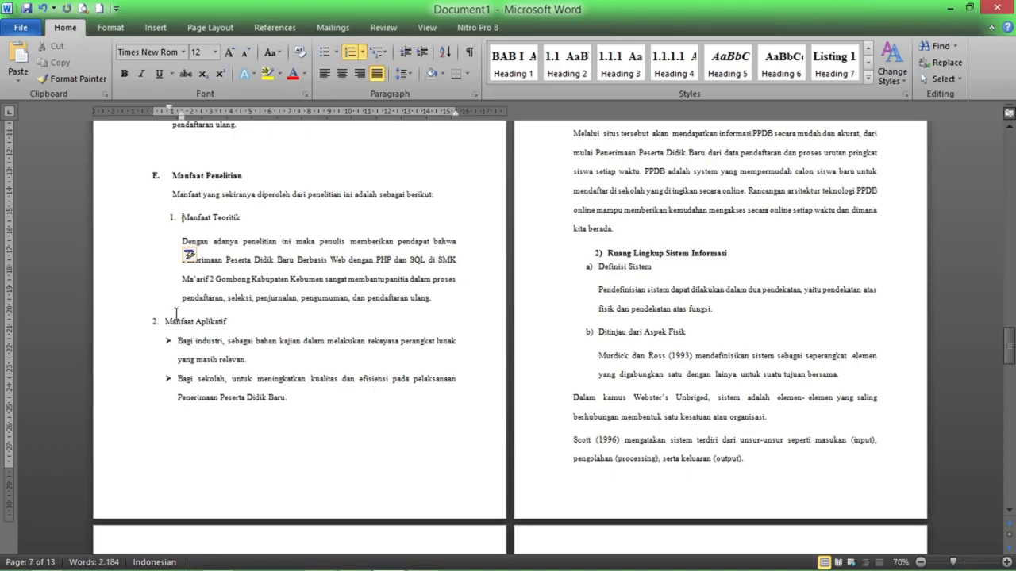
key("Down")
key("Down")
key("Down")
key("Down")
key("Down")
key("ctrl+shift+v")
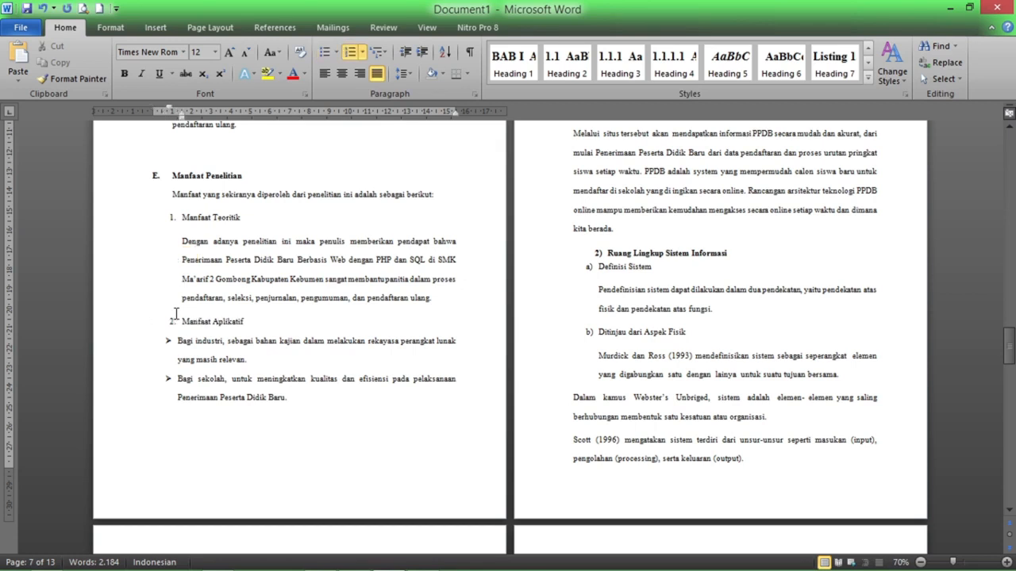
- Indent the two bulleted points under Manfaat Aplikatif to align with the item's text
left_click_drag(133, 352, 133, 411)
key("Tab")
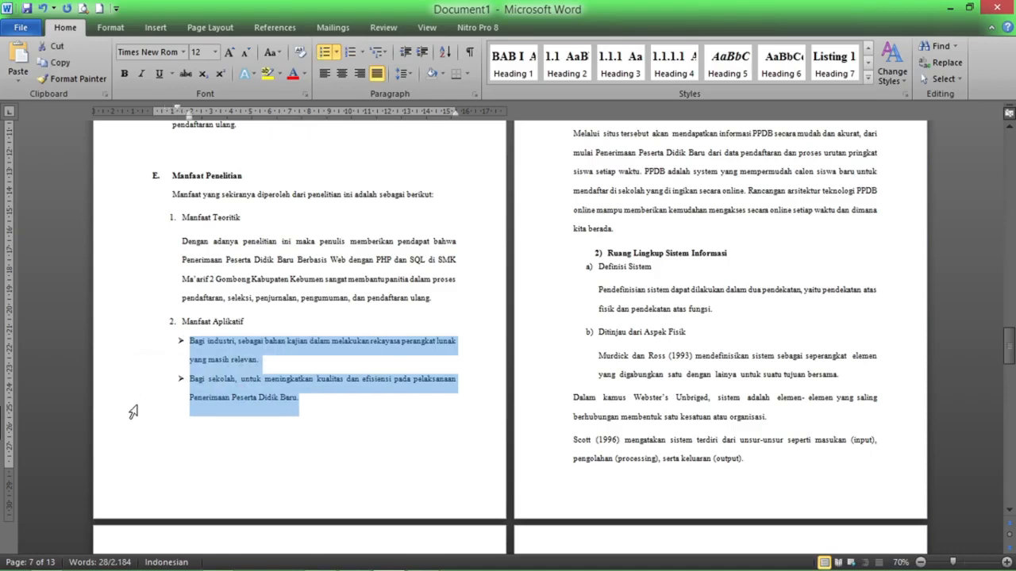
key("Tab")
- Indent the two paragraphs under Pengertian Penerimaan Peserta Didik Baru (PPDB) in BAB II to align with the numbered subheading's text
scroll(251, 327, "up", 10)
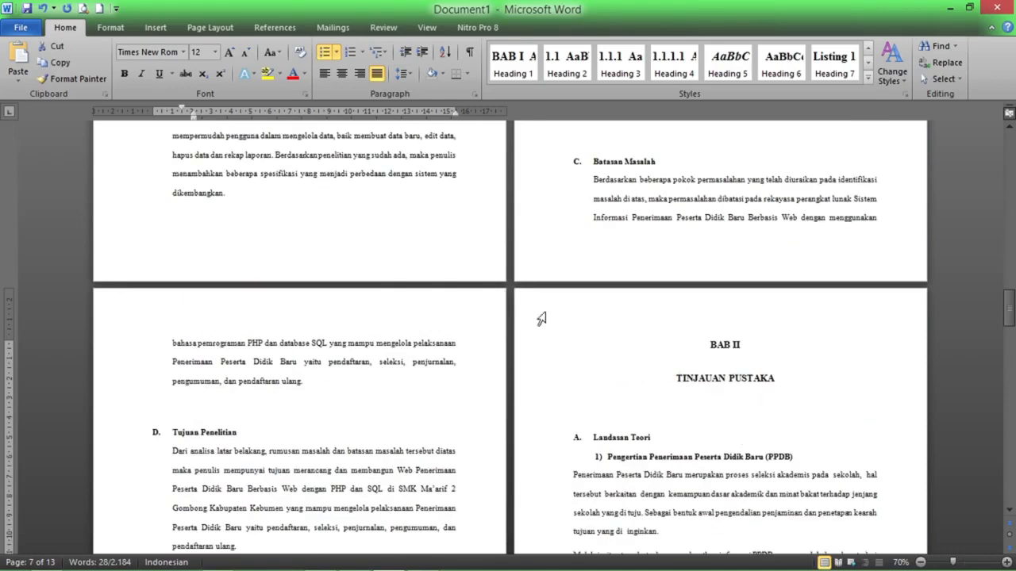
left_click_drag(556, 486, 558, 512)
key("ctrl+m")
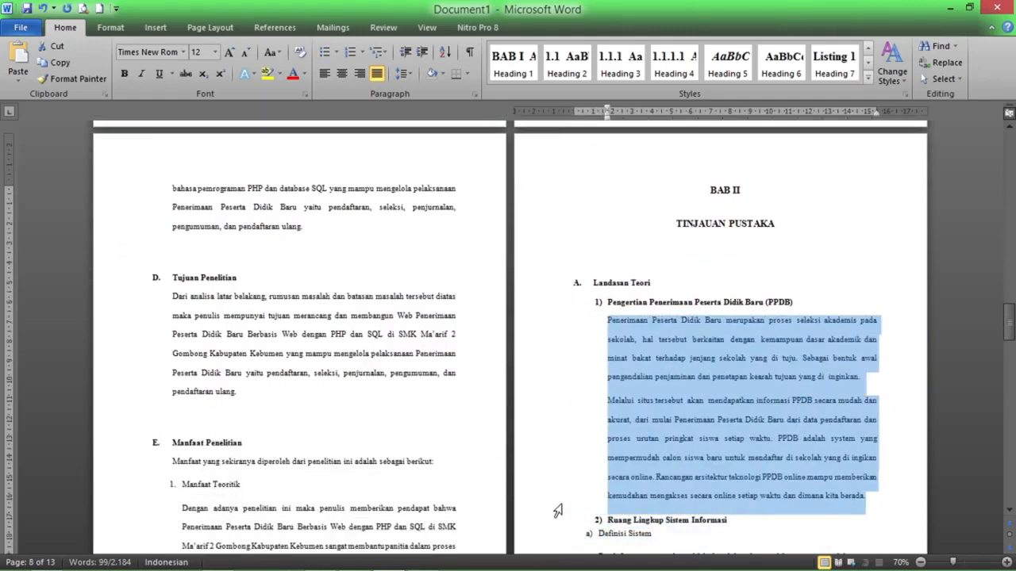
- Indent item a) Definisi Sistem under Ruang Lingkup Sistem Informasi and align its paragraph with the item's text
scroll(532, 496, "down", 10)
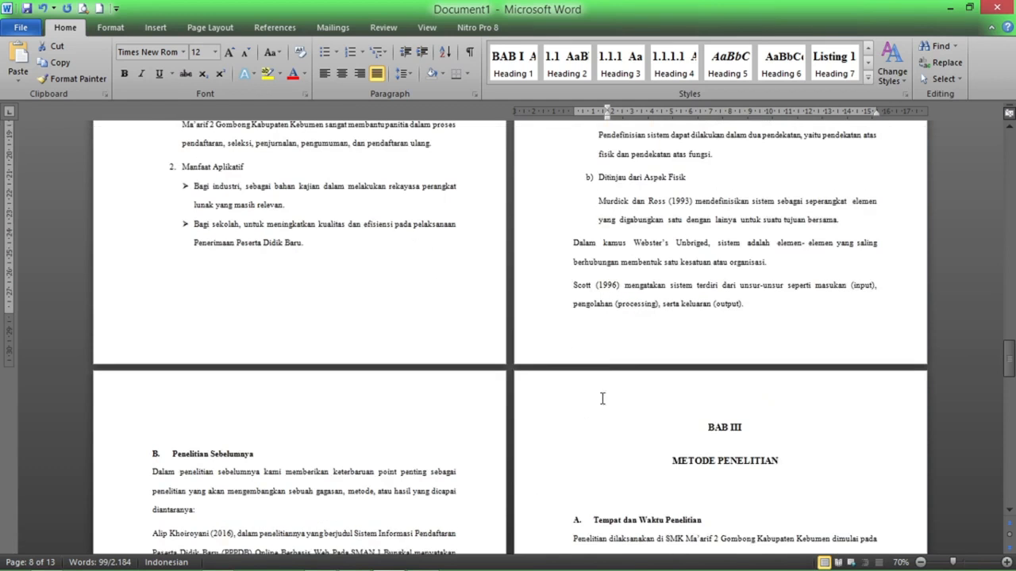
left_click(622, 201)
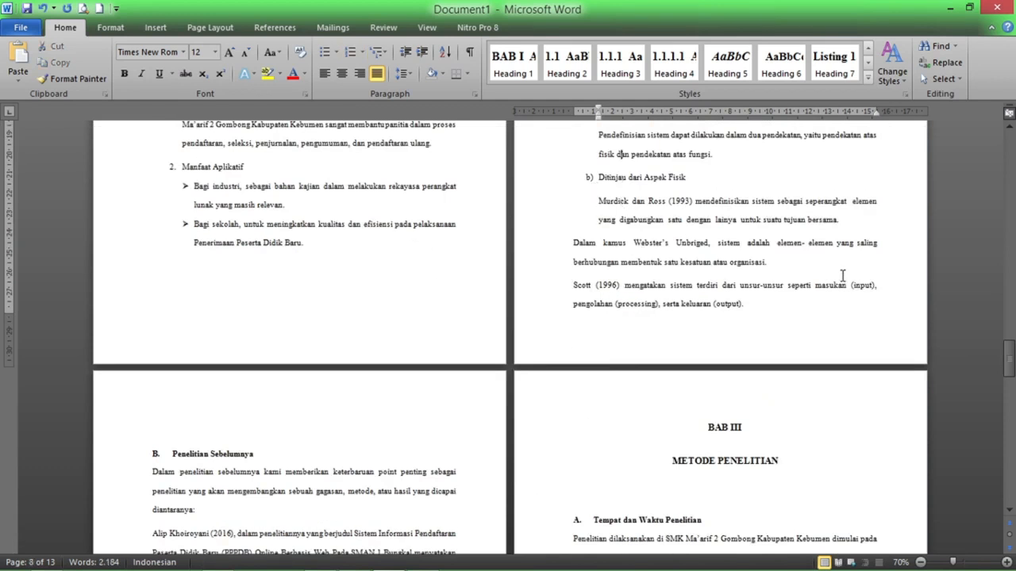
key("Up")
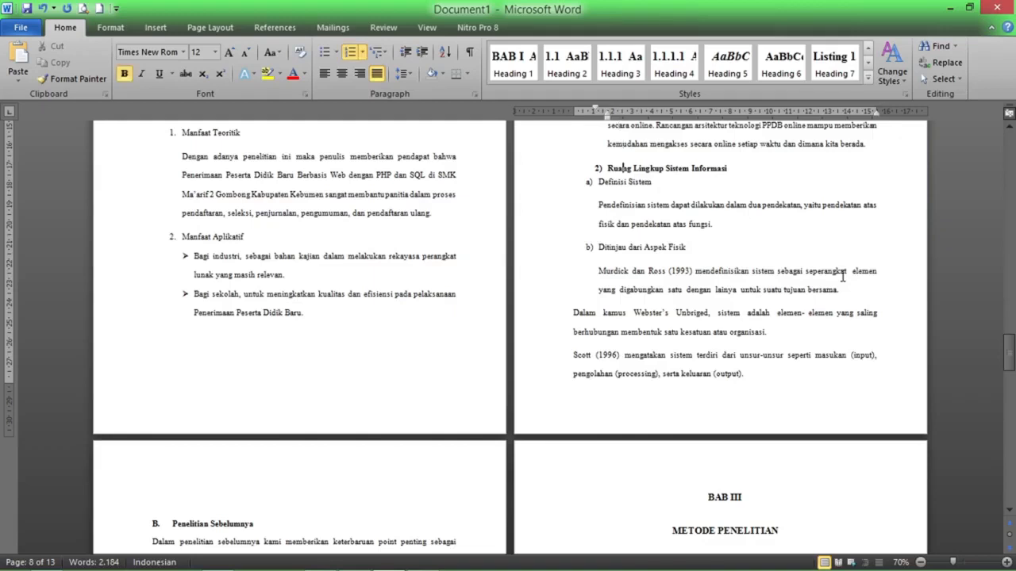
left_click(530, 186)
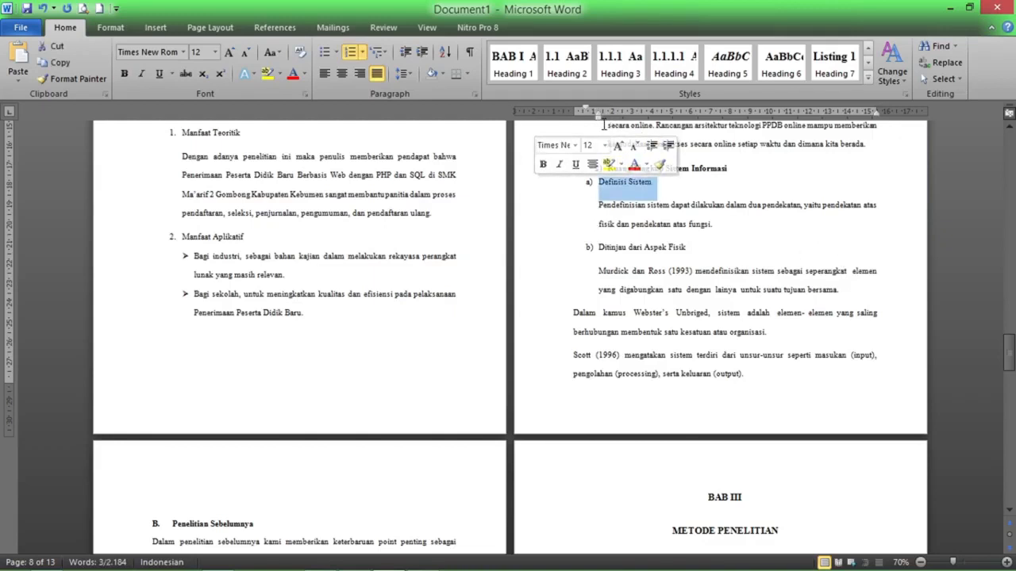
left_click_drag(606, 120, 617, 126)
left_click_drag(583, 207, 729, 230)
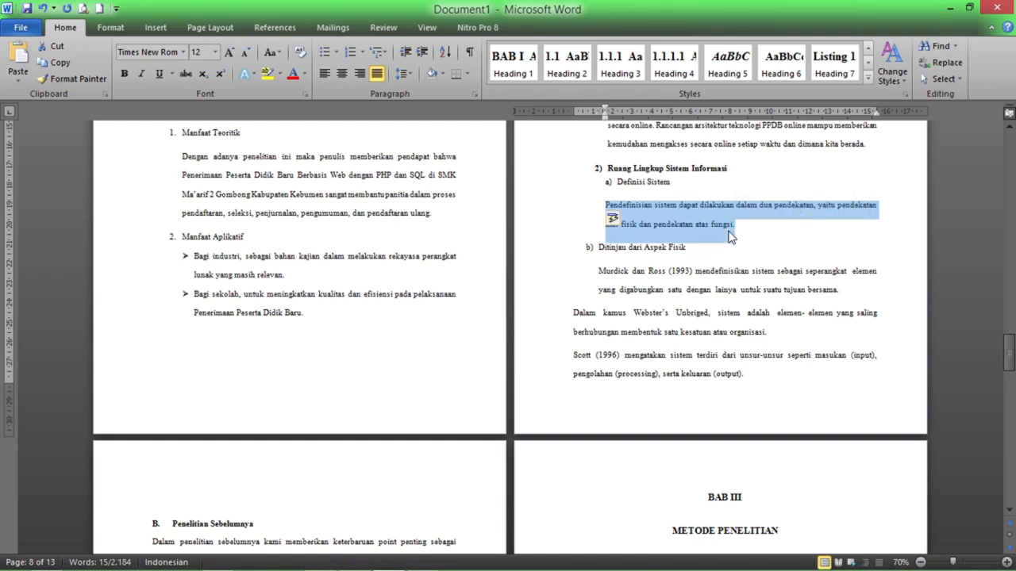
key("ctrl+m")
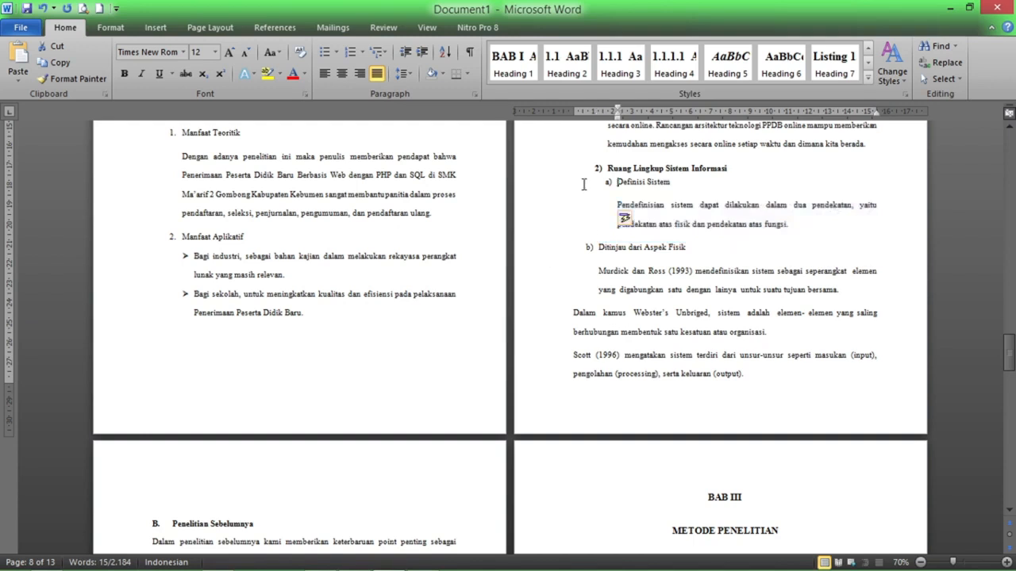
- Copy the paragraph format of item a) Definisi Sistem onto item b) Ditinjau dari Aspek Fisik
left_click(585, 182)
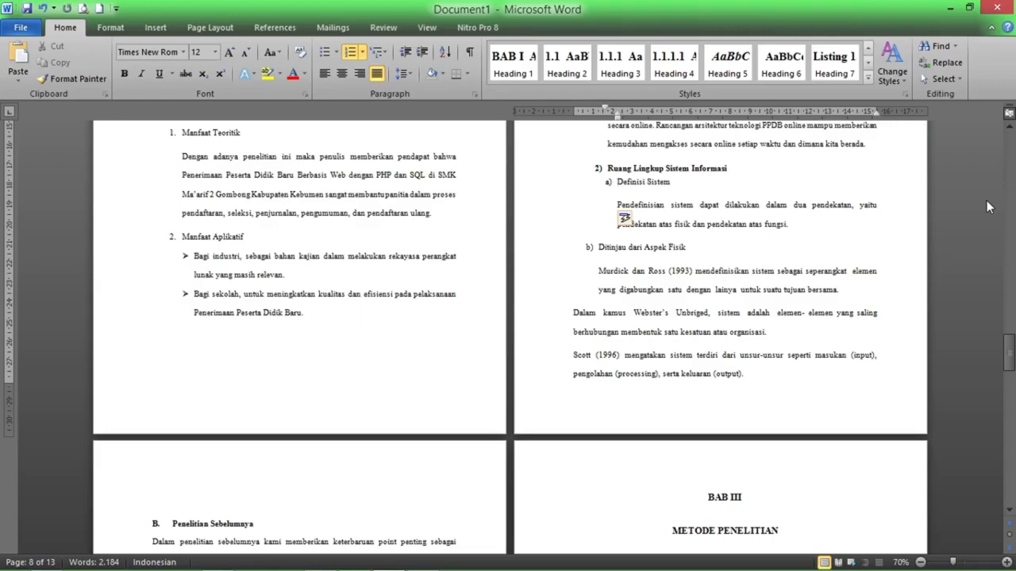
key("Down")
key("Down")
key("Down")
key("ctrl+shift+v")
- Indent the two-line paragraph directly under Ditinjau dari Aspek Fisik to align with the item's text
key("Down")
key("Home")
key("shift+Down")
key("shift+Down")
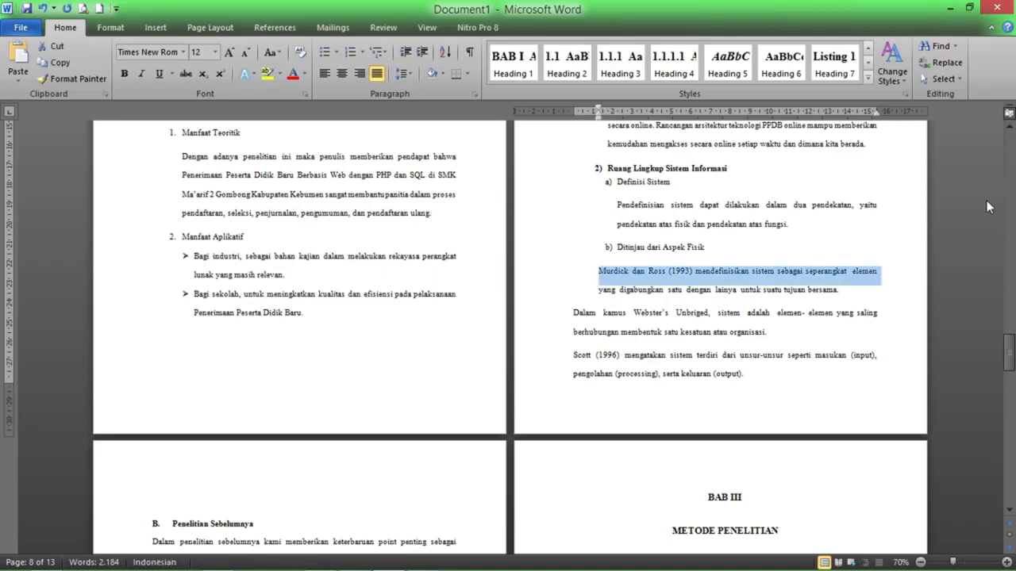
key("shift+Up")
key("shift+End")
key("Tab")
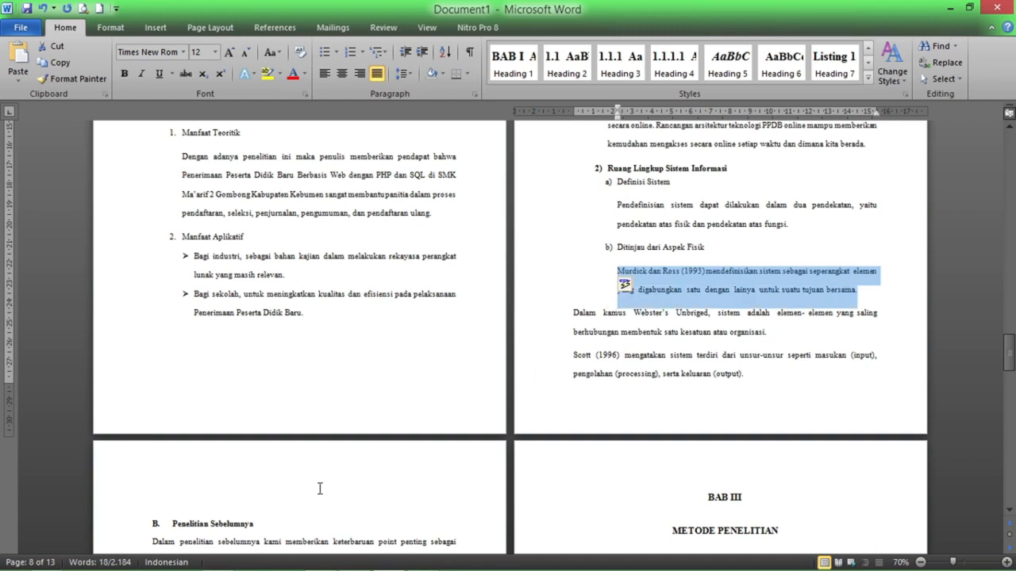
- Indent all the paragraphs under Penelitian Sebelumnya to align with the subheading's title text
scroll(319, 488, "down", 7)
left_click(157, 167)
key("Up")
key("Up")
key("Up")
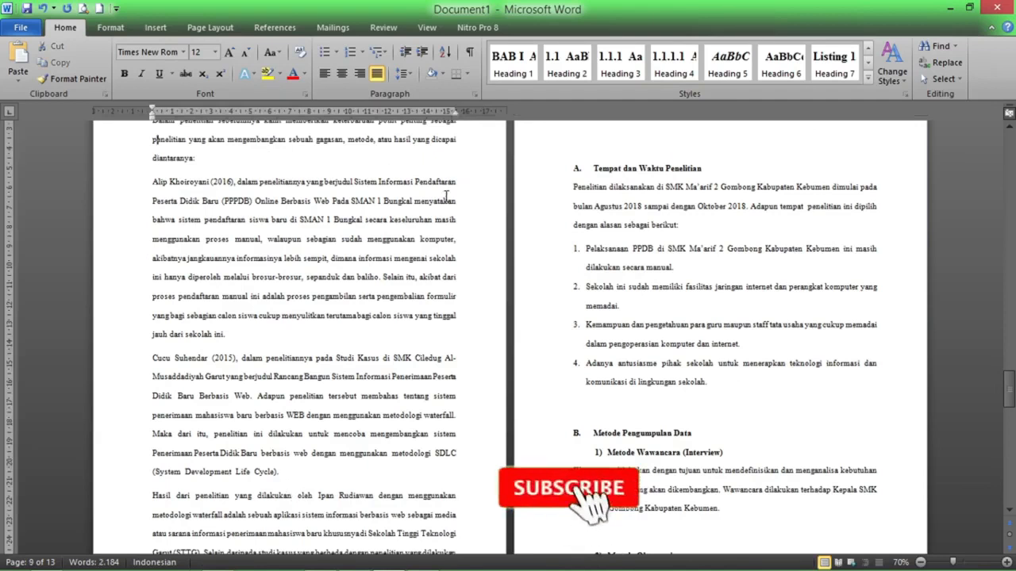
left_click_drag(109, 173, 353, 436)
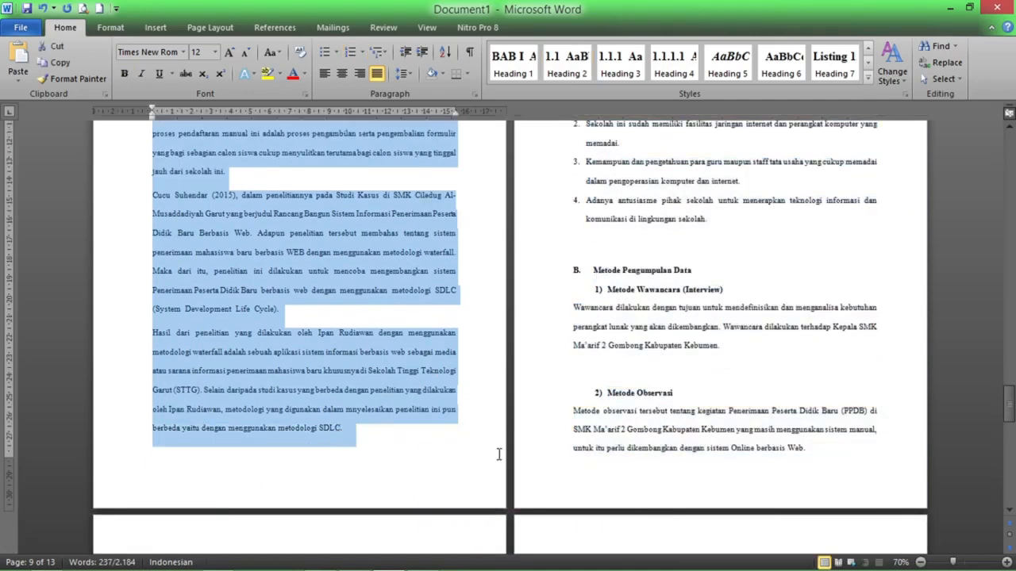
key("ctrl+m")
- Remove the blank page between Penelitian Sebelumnya and the BAB III title
scroll(445, 434, "up", 5)
scroll(524, 334, "up", 5)
scroll(526, 334, "down", 5)
left_click(622, 403)
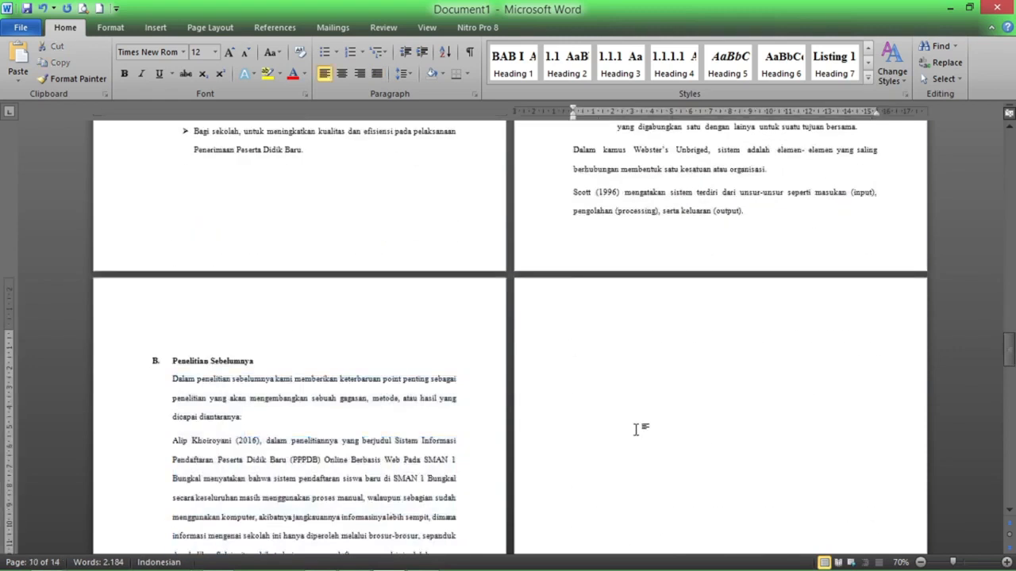
key("Delete")
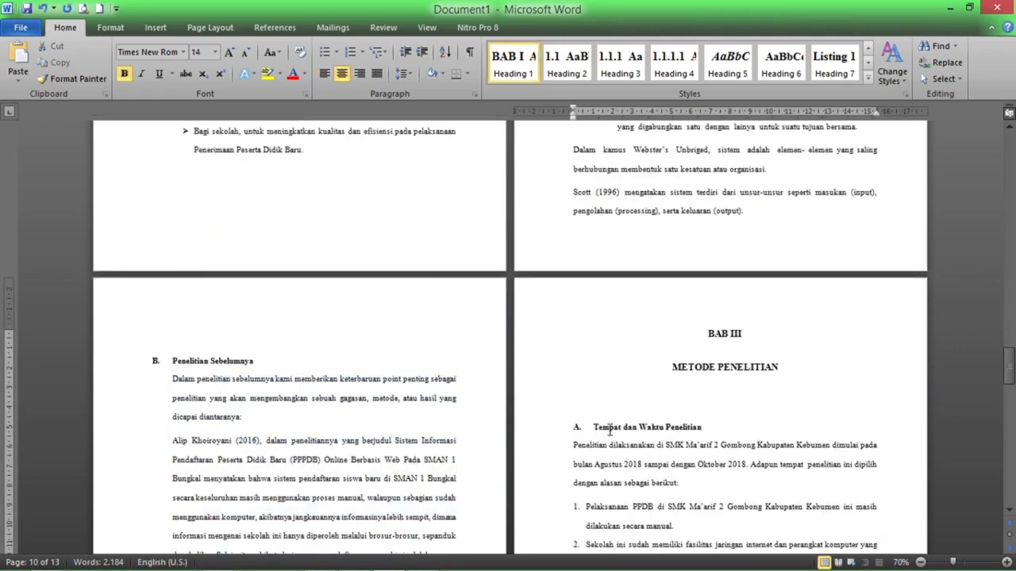
- Indent the introductory paragraph and the four numbered reasons under Tempat dan Waktu Penelitian to align with the subheading's title text
double_click(556, 450)
key("Tab")
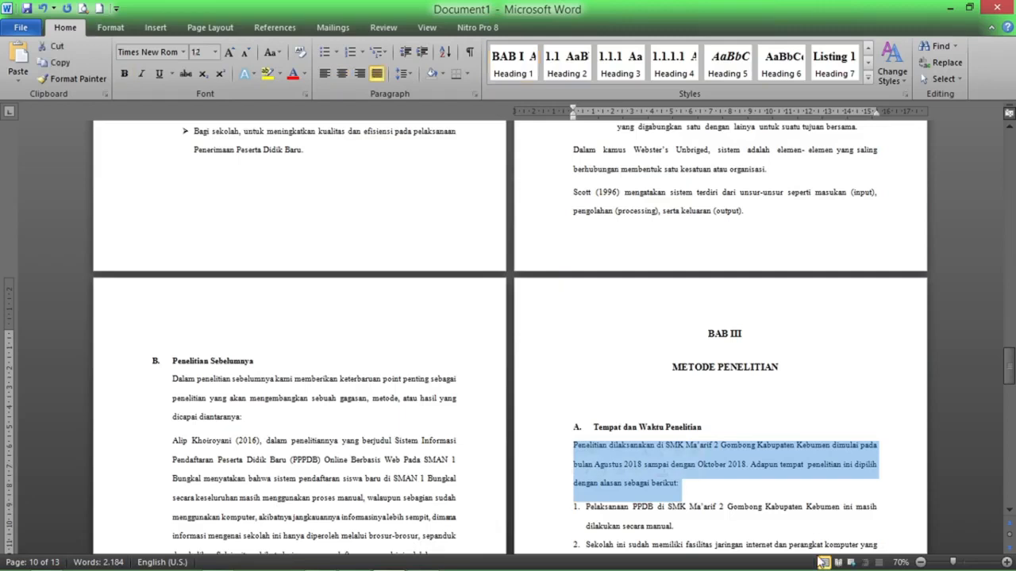
key("Tab")
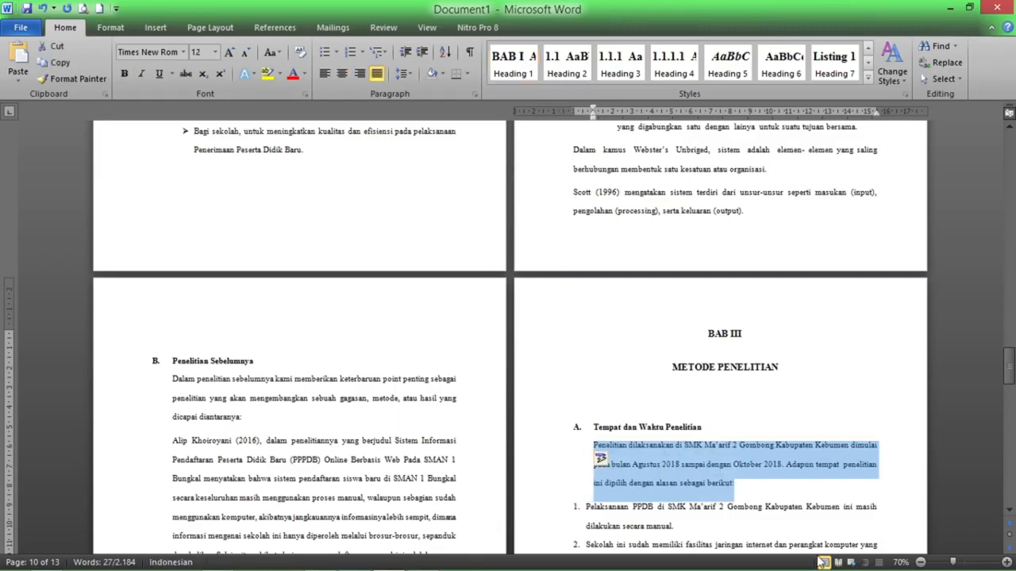
scroll(714, 357, "down", 10)
left_click(726, 218)
left_click_drag(727, 218, 586, 142)
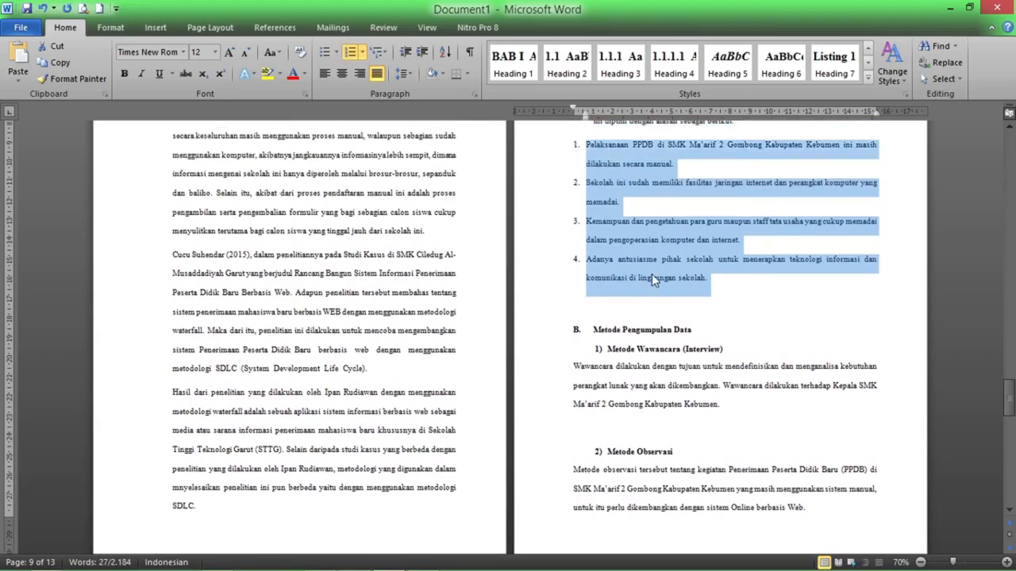
key("Tab")
key("Tab")
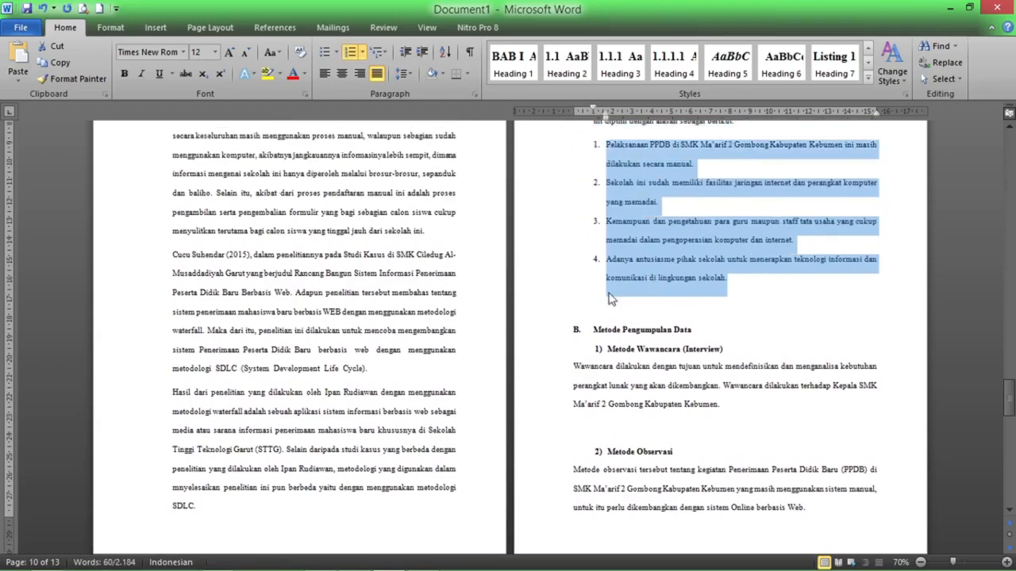
- Indent the paragraphs under Metode Wawancara (Interview) and Metode Observasi to align with their numbered subheadings' text
left_click_drag(548, 366, 531, 408)
key("Tab")
key("Tab")
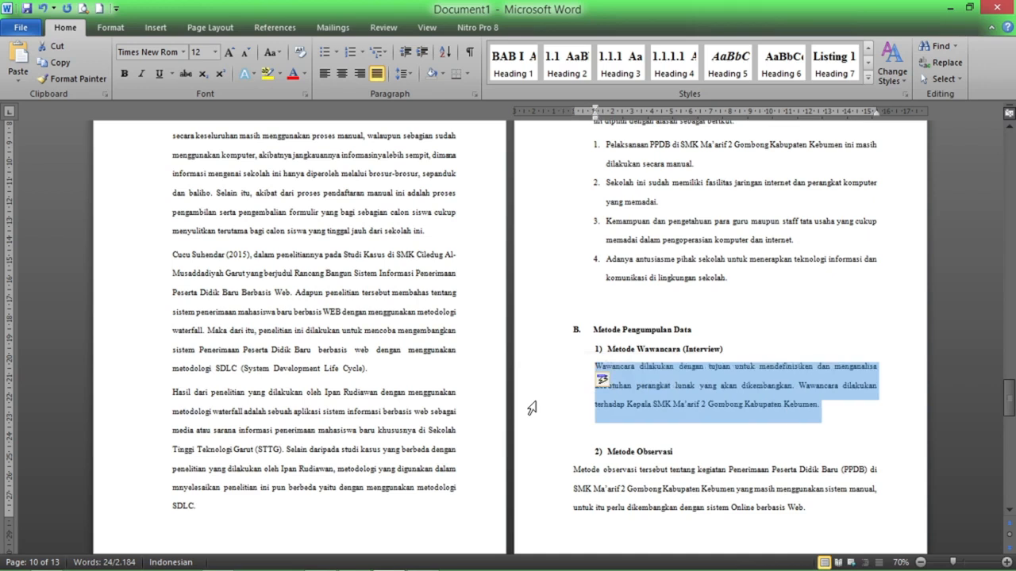
left_click_drag(546, 474, 539, 514)
key("Tab")
key("Tab")
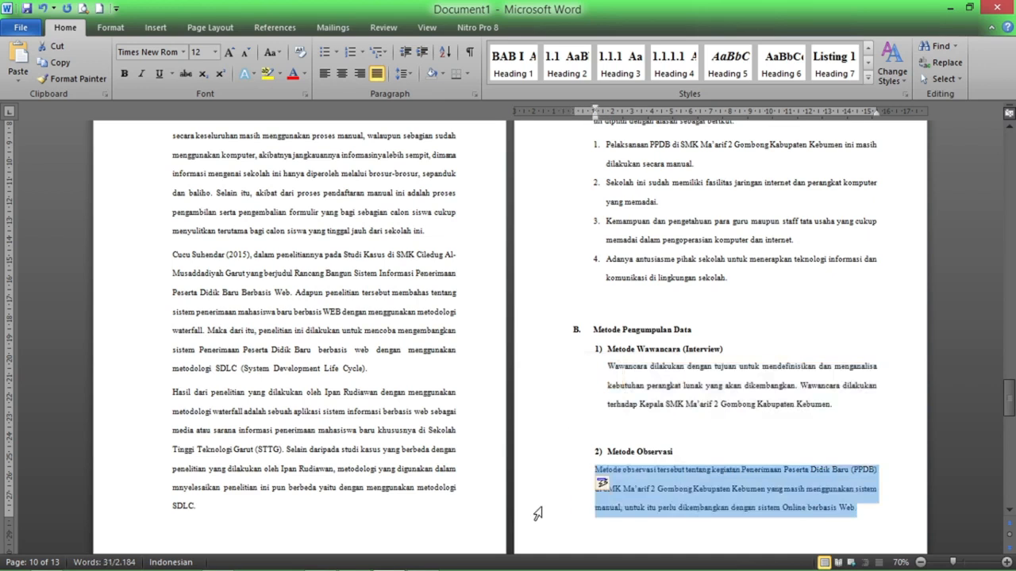
- Indent the Studi Pustaka paragraph to align with its numbered subheading's text and delete the extra blank line below it
scroll(538, 514, "down", 10)
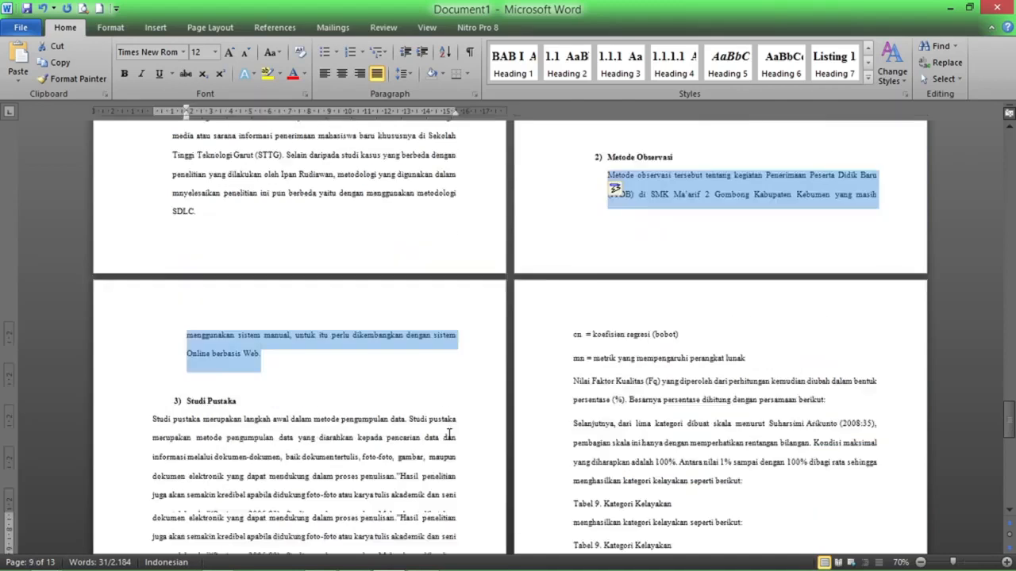
left_click_drag(134, 308, 159, 421)
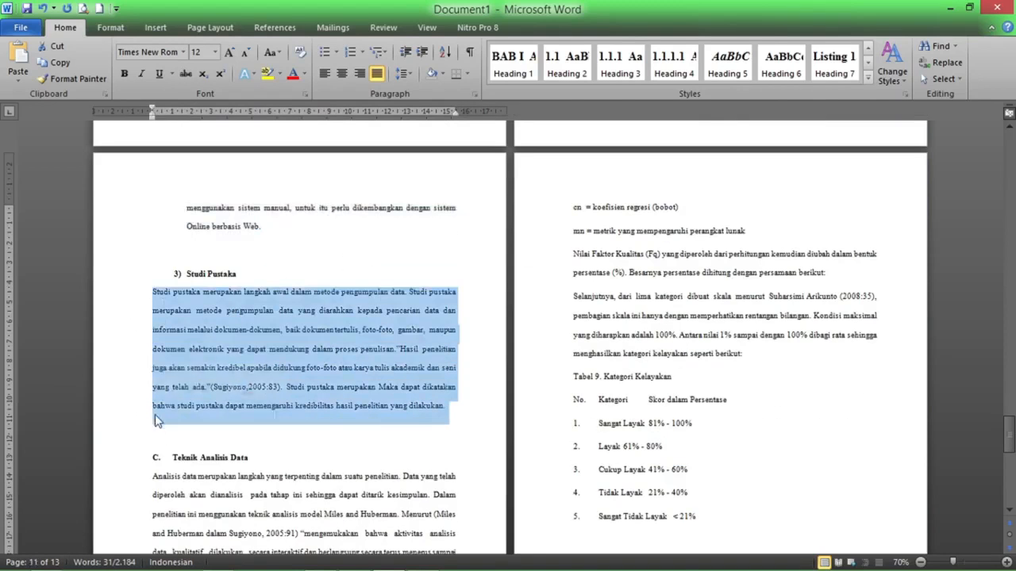
key("Tab")
key("Tab")
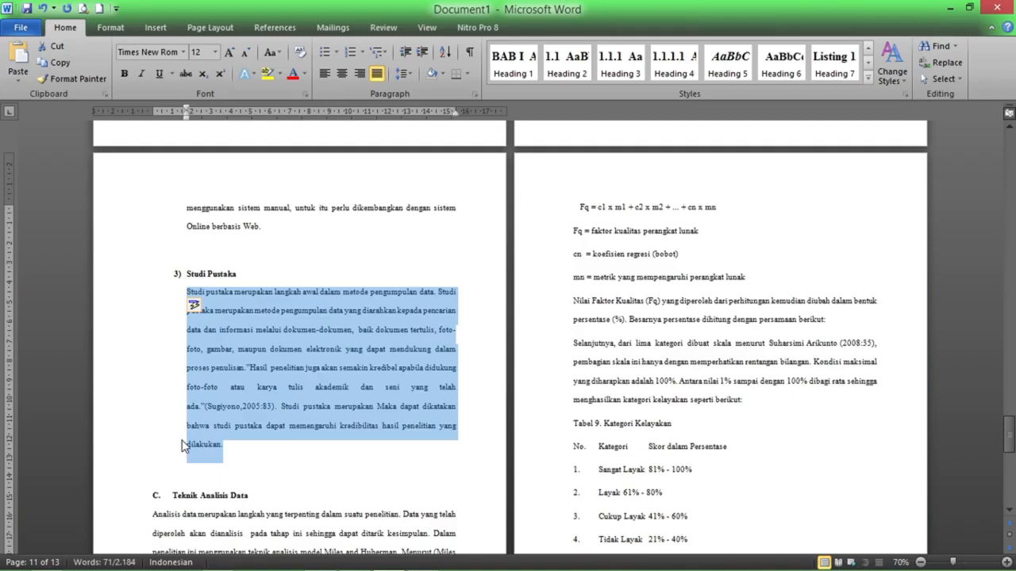
left_click(330, 481)
key("Delete")
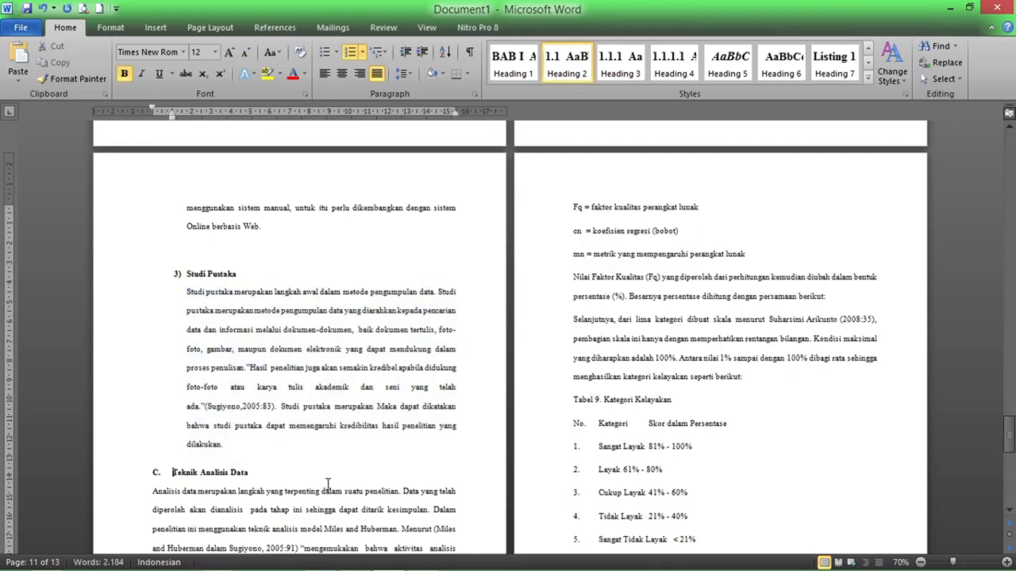
- Indent the paragraphs under both Teknik Analisis Data subheadings, C and D, to bring them in line with the subheadings' title text
left_click_drag(135, 496, 250, 452)
key("Tab")
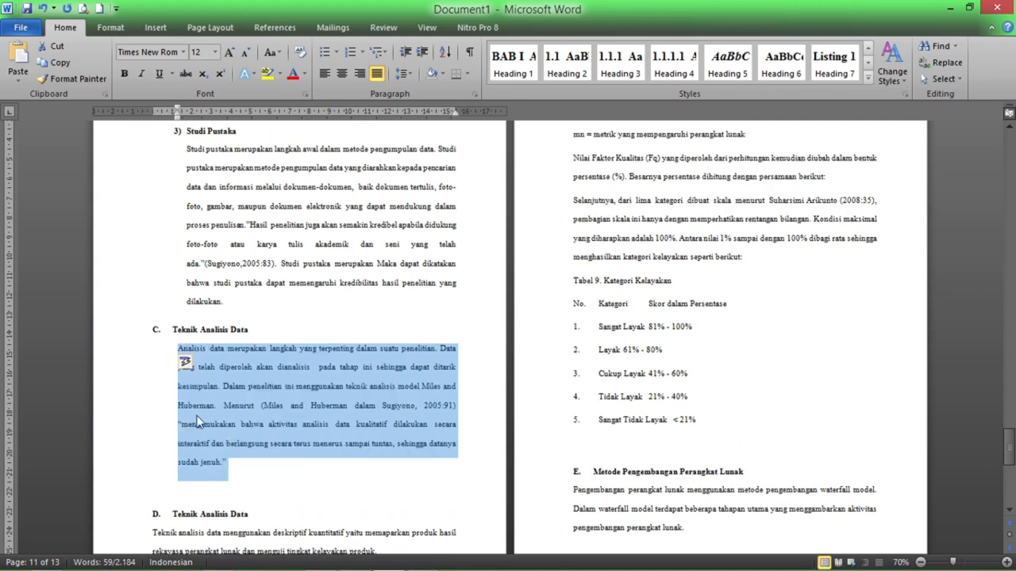
left_click_drag(127, 523, 120, 560)
left_click(139, 453)
left_click_drag(135, 379, 125, 453)
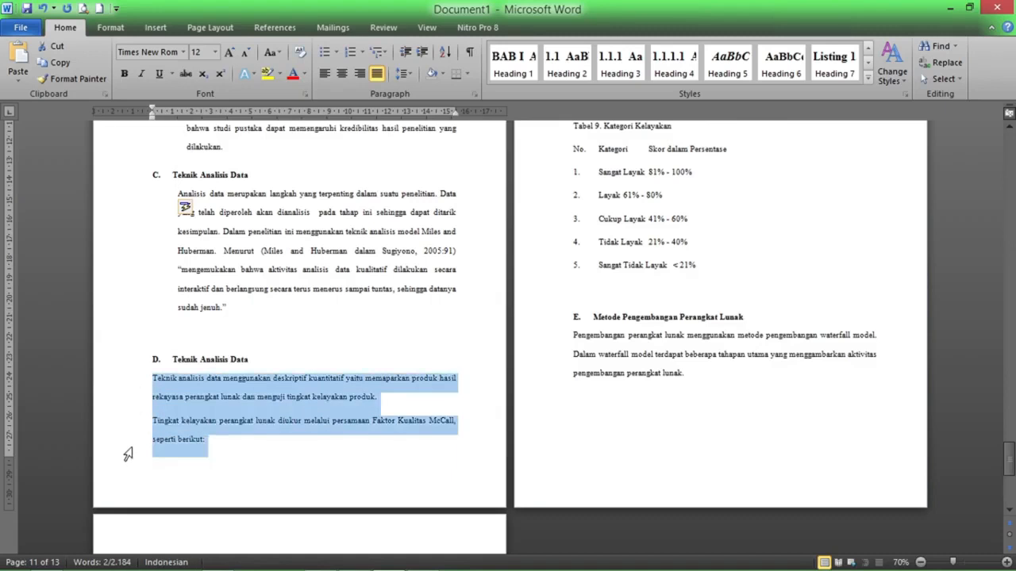
key("ctrl+m")
key("ctrl+shift+m")
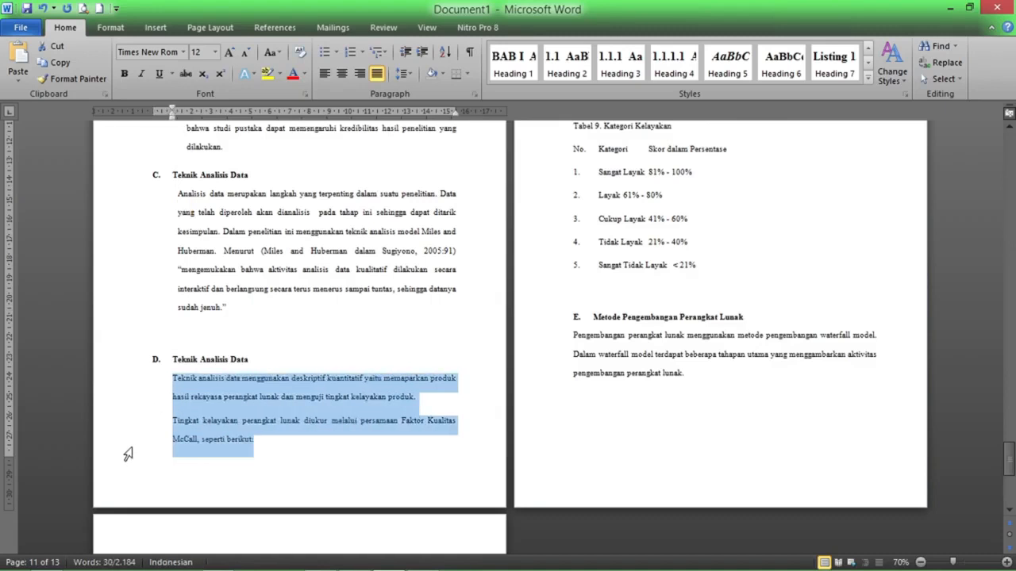
- Indent the paragraph under Metode Pengembangan Perangkat Lunak to align with the subheading's title text
scroll(340, 325, "up", 9)
scroll(635, 322, "down", 9)
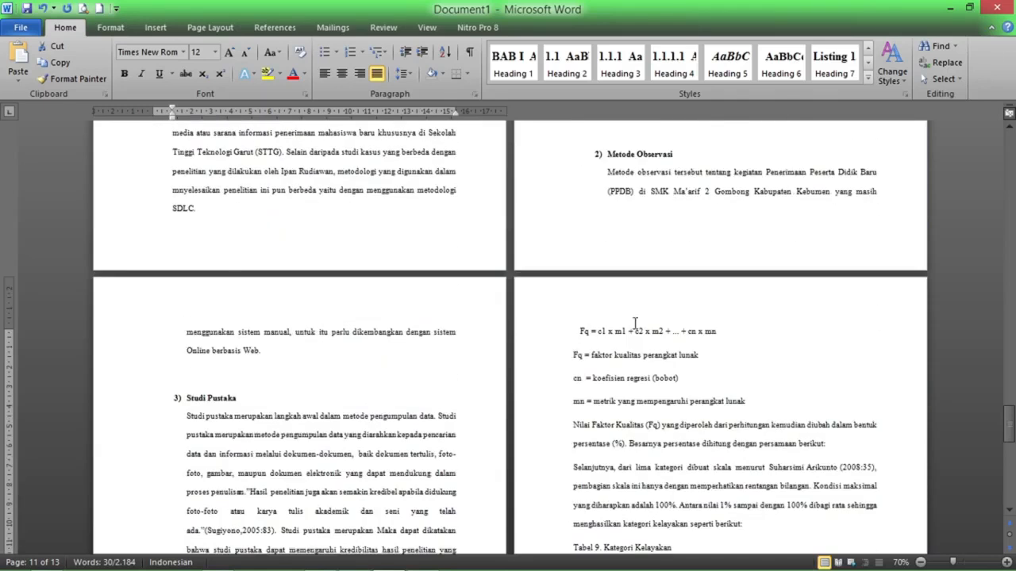
left_click_drag(554, 342, 555, 380)
key("ctrl+m")
key("ctrl+m")
key("shift+Tab")
scroll(341, 401, "down", 8)
left_click(308, 251)
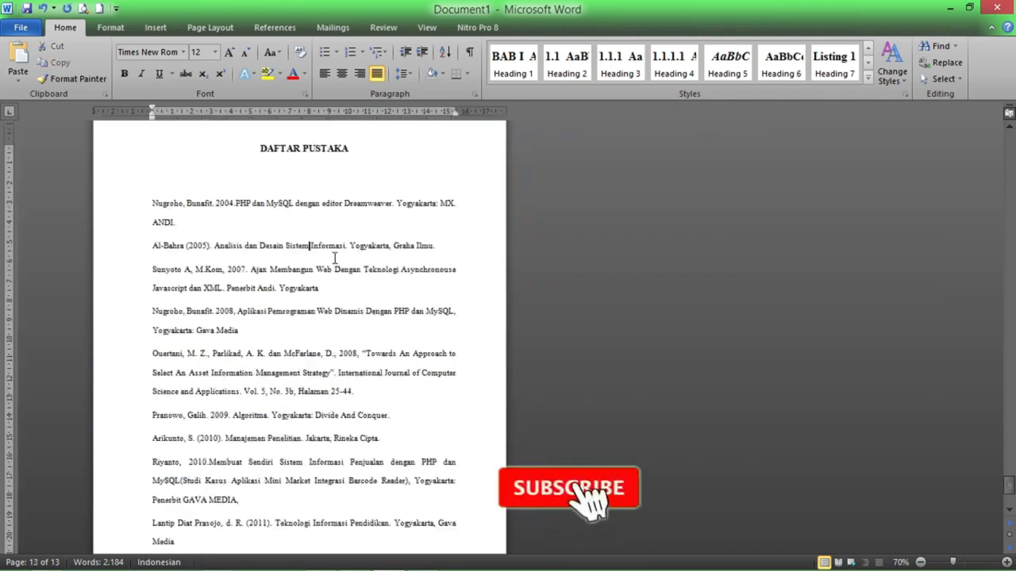
- Review the document from DAFTAR PUSTAKA back through the chapters to DAFTAR ISI, KATA PENGANTAR and the cover page
scroll(334, 258, "up", 8)
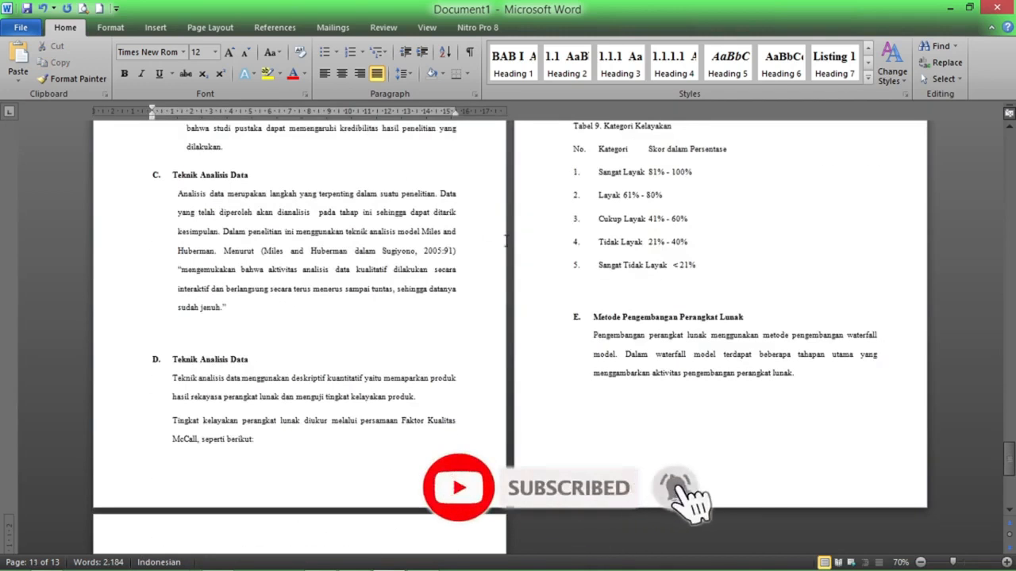
scroll(506, 246, "up", 10)
scroll(504, 255, "up", 15)
left_click(310, 330)
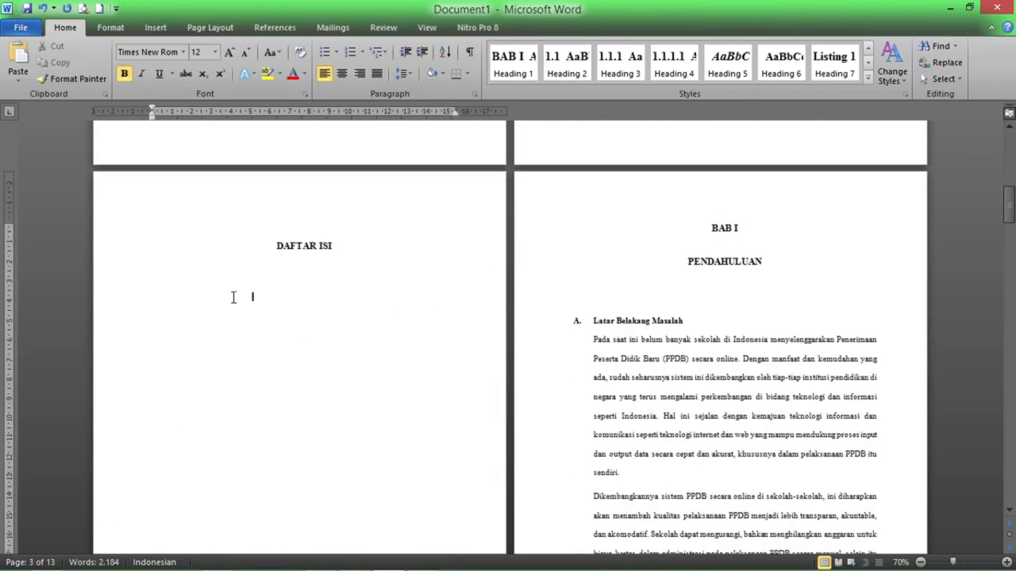
scroll(419, 305, "up", 5)
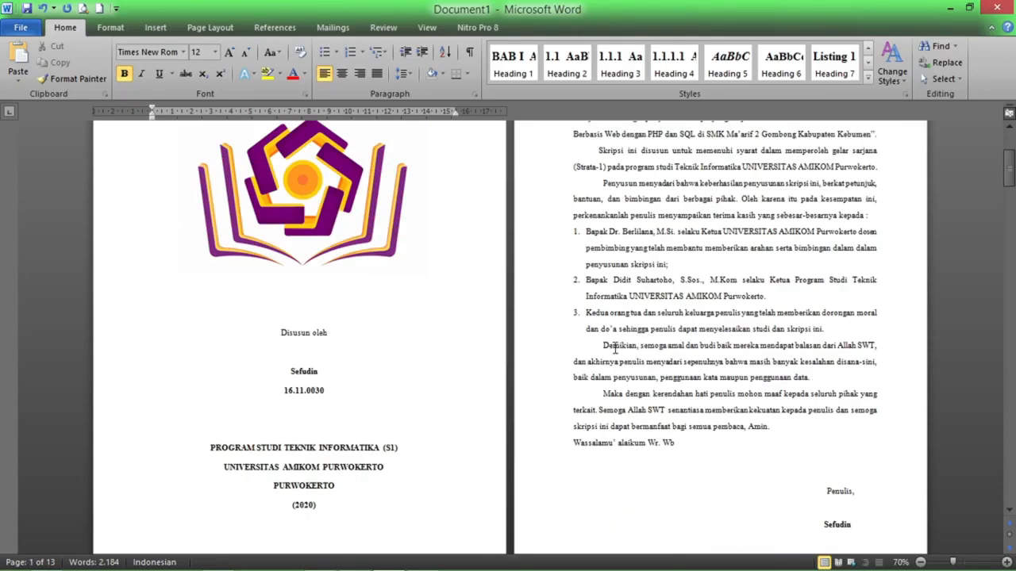
scroll(615, 348, "down", 5)
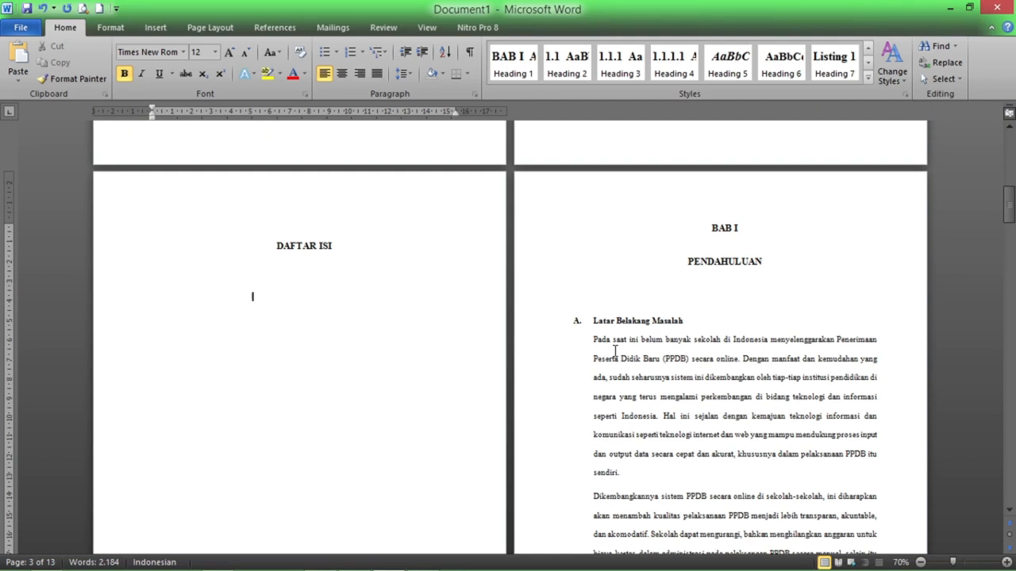
scroll(622, 311, "up", 5)
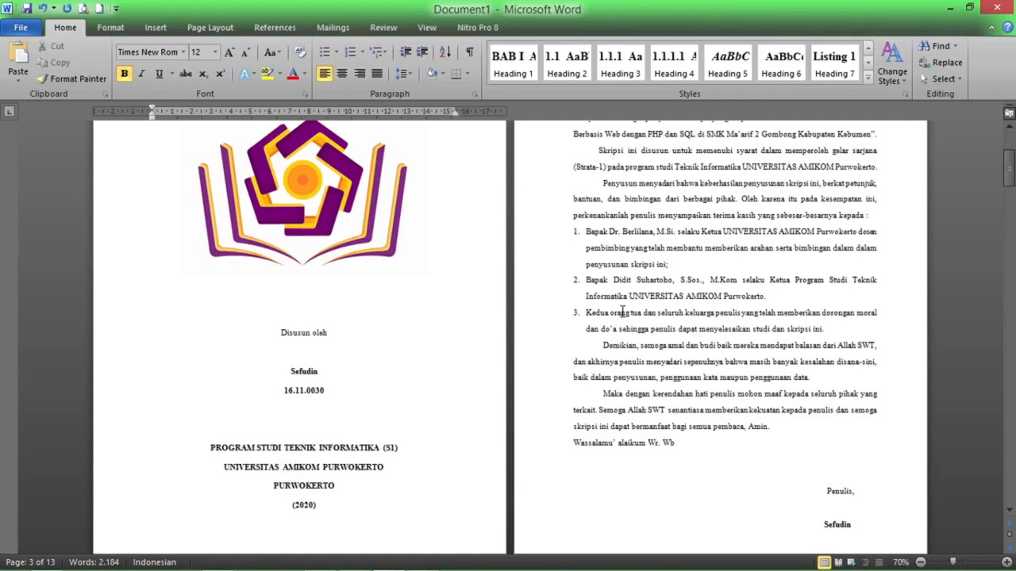
scroll(622, 312, "down", 3)
scroll(547, 294, "up", 5)
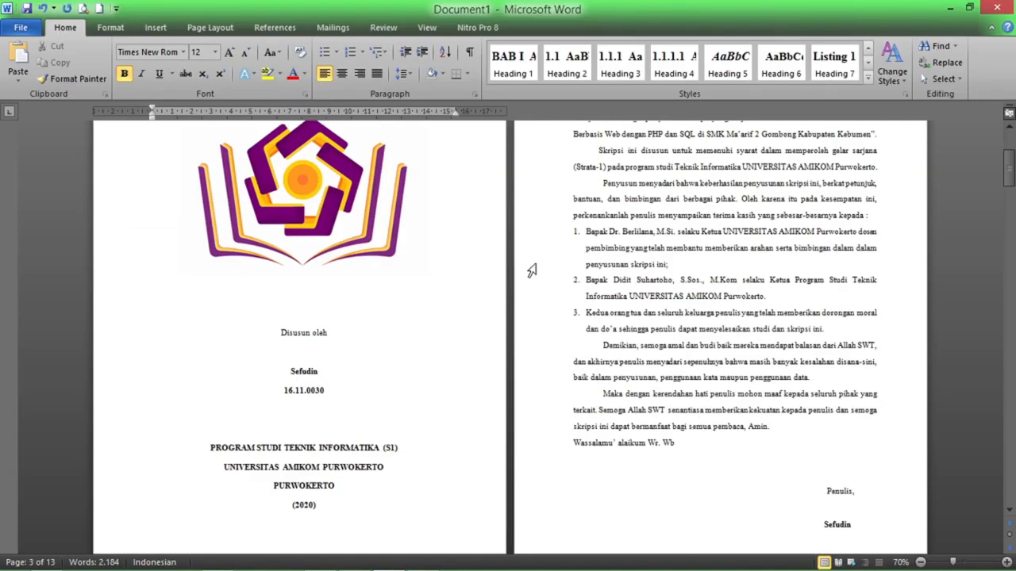
- Insert centred page numbers at the bottom of every page using the Plain Number 2 design and return to the body text
left_click(476, 330)
scroll(473, 328, "down", 5)
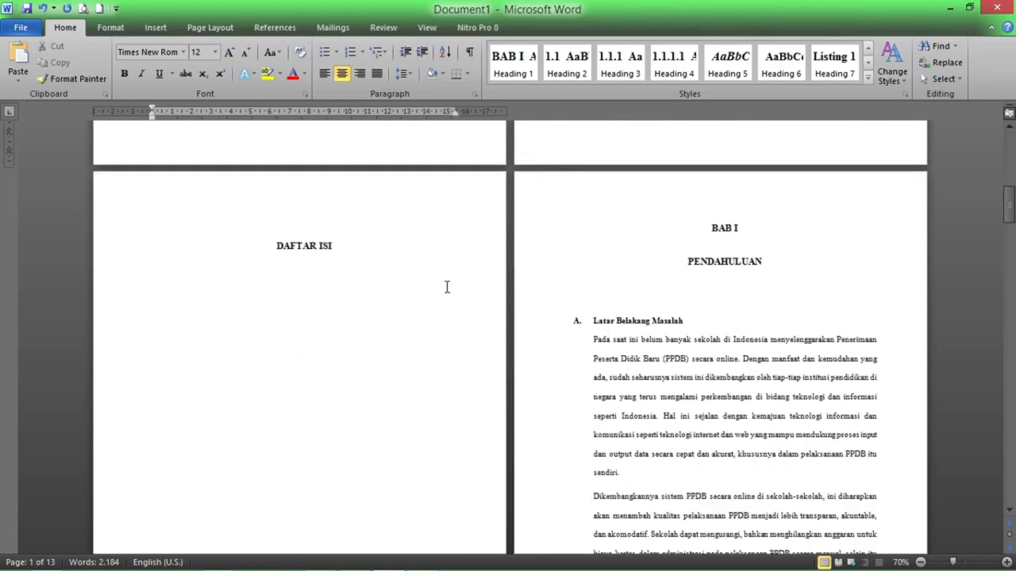
left_click(156, 29)
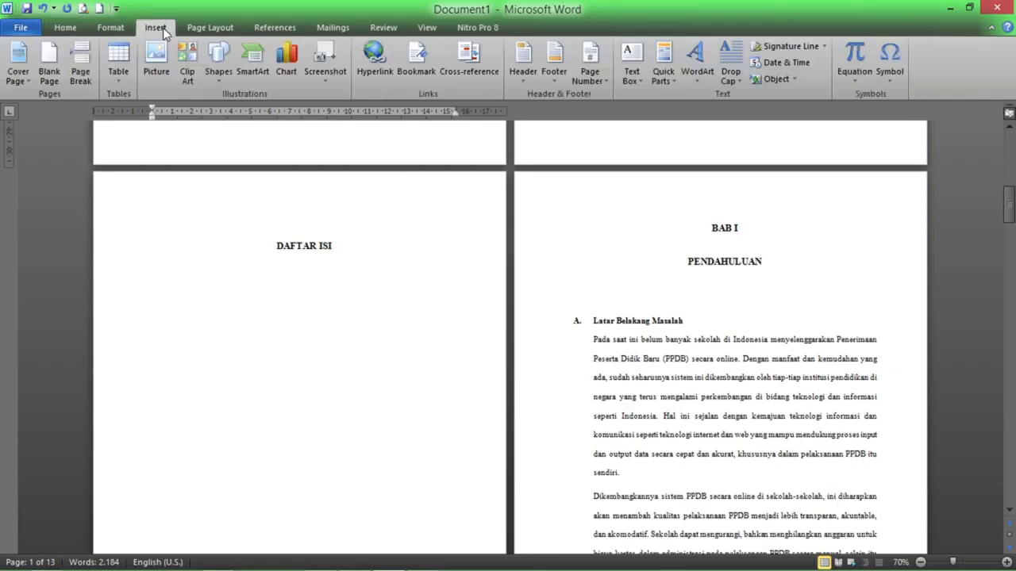
left_click(599, 81)
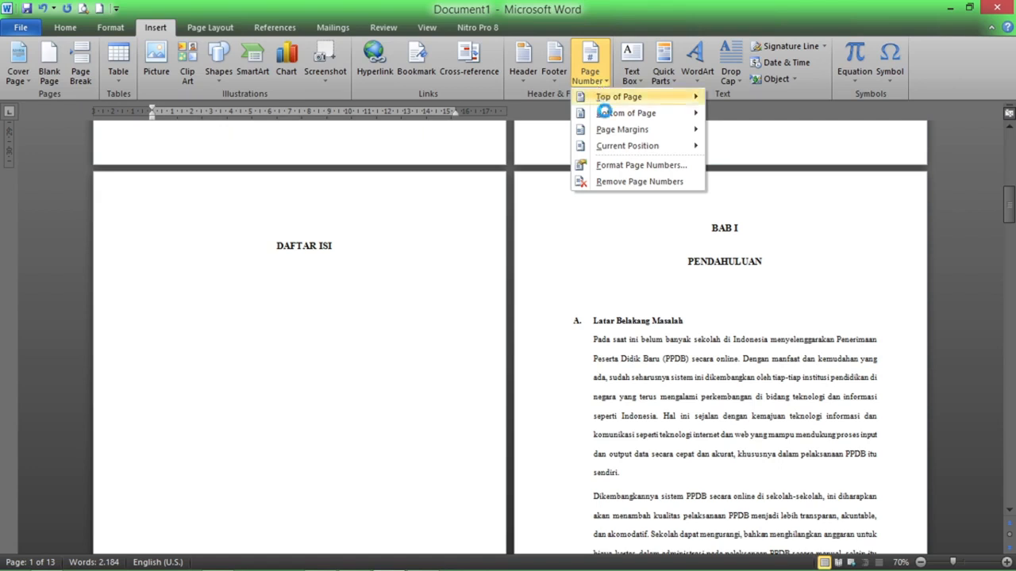
mouse_move(613, 102)
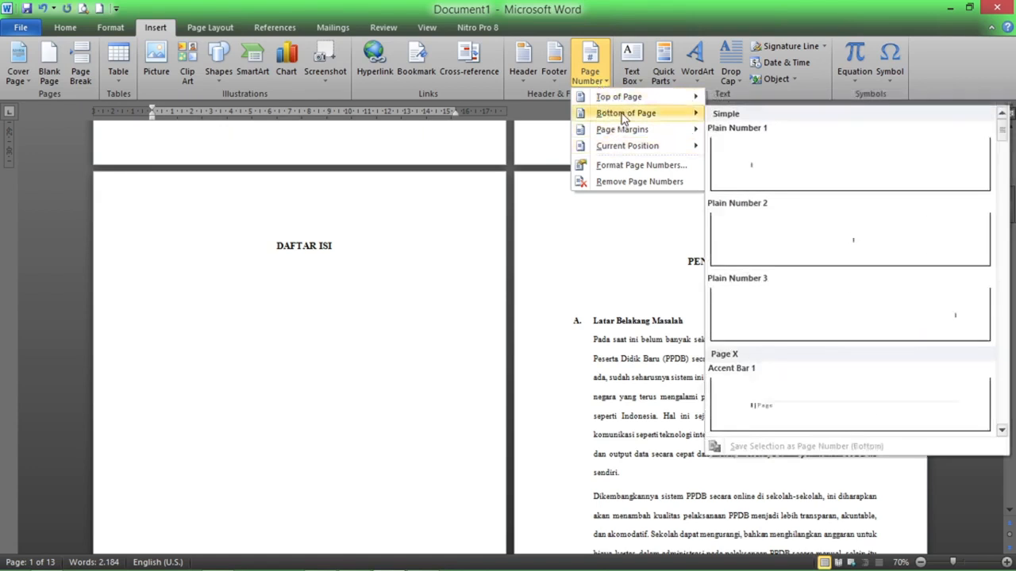
mouse_move(625, 131)
mouse_move(641, 114)
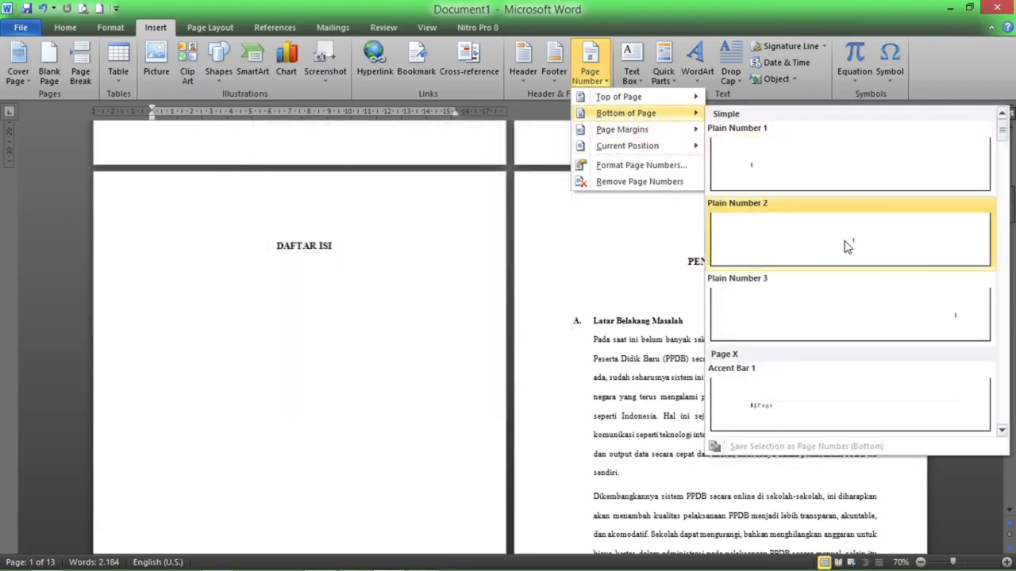
left_click(846, 245)
scroll(578, 324, "down", 5)
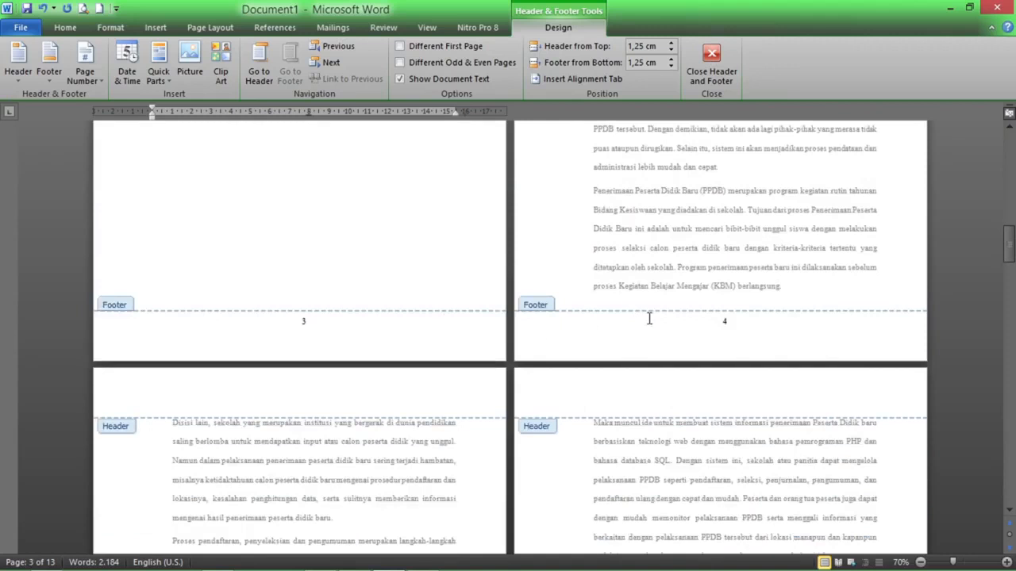
scroll(649, 319, "down", 9)
scroll(596, 331, "up", 9)
scroll(449, 291, "up", 12)
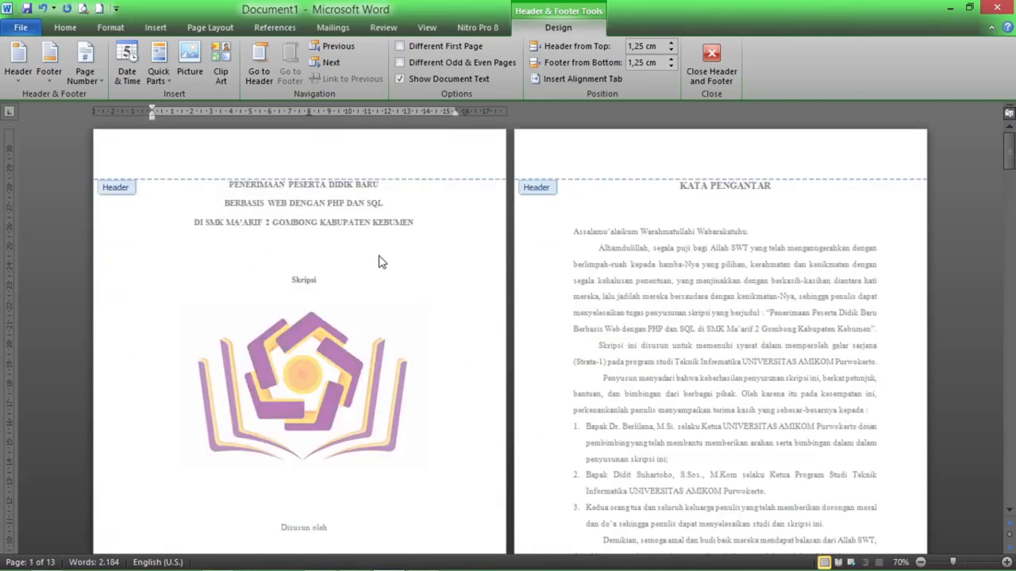
scroll(379, 262, "down", 5)
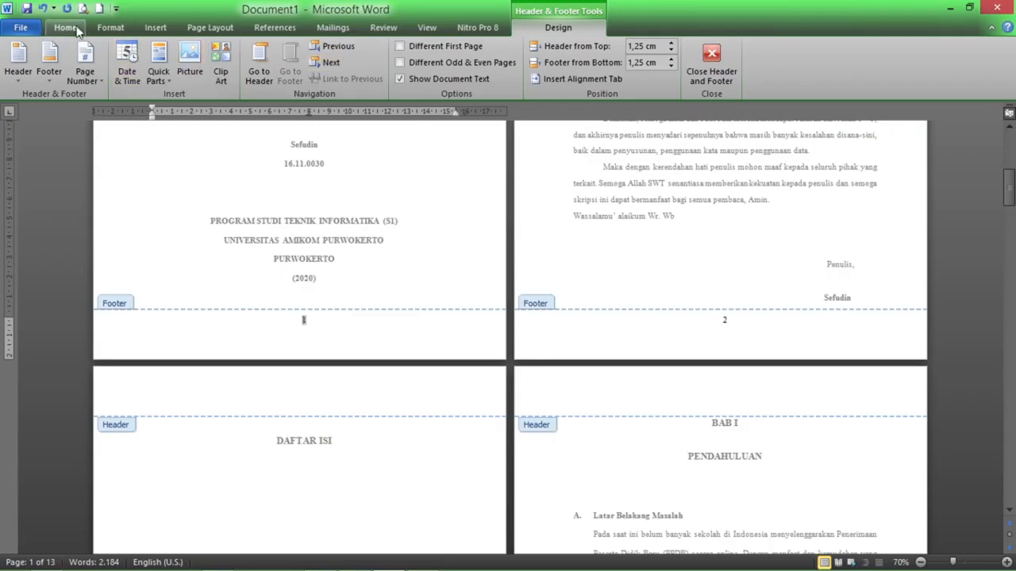
double_click(405, 183)
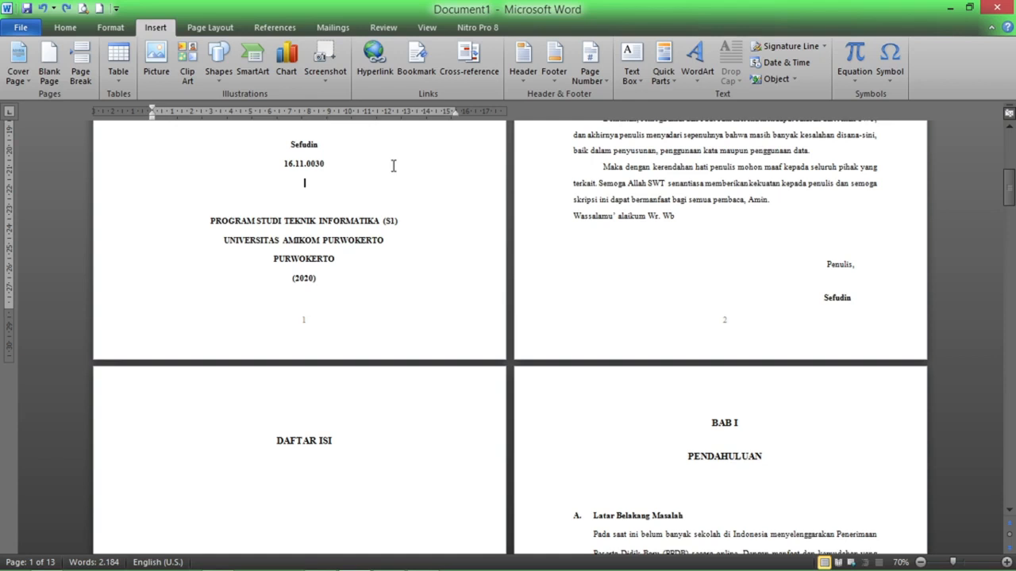
- Set the page number format to lowercase Roman numerals (i, ii, iii) and start the numbering at i
left_click(600, 82)
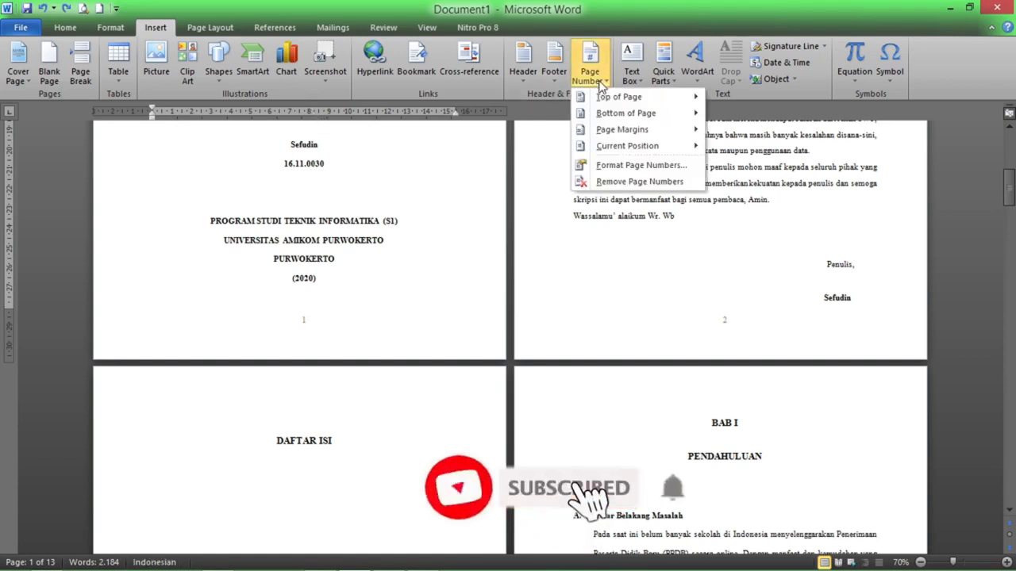
left_click(601, 167)
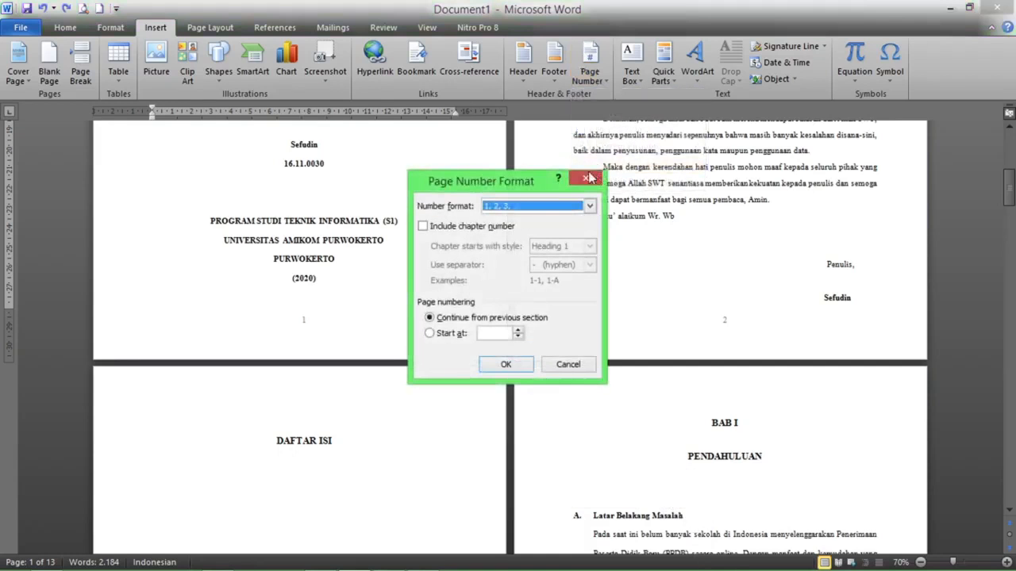
left_click(523, 208)
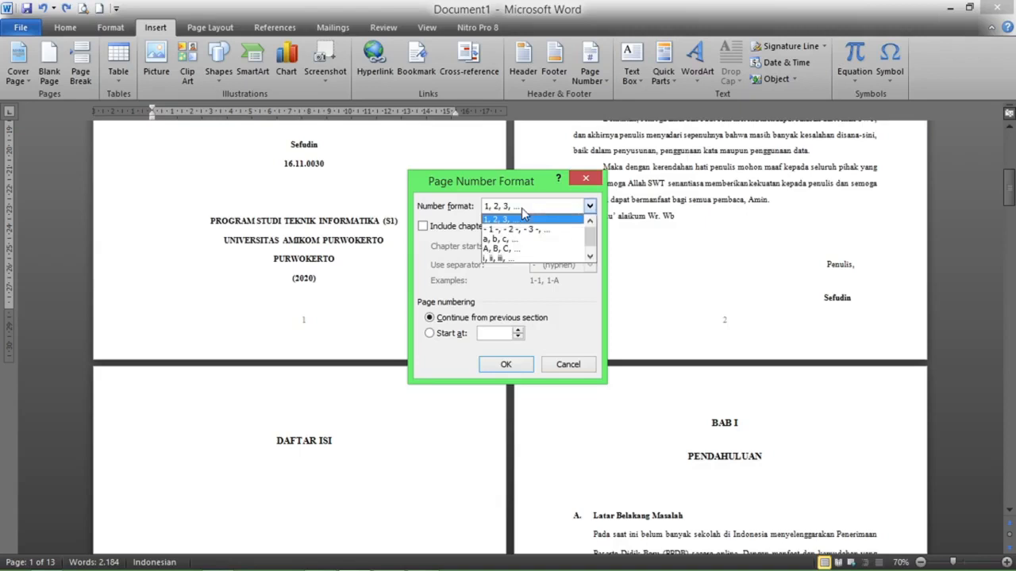
left_click(523, 259)
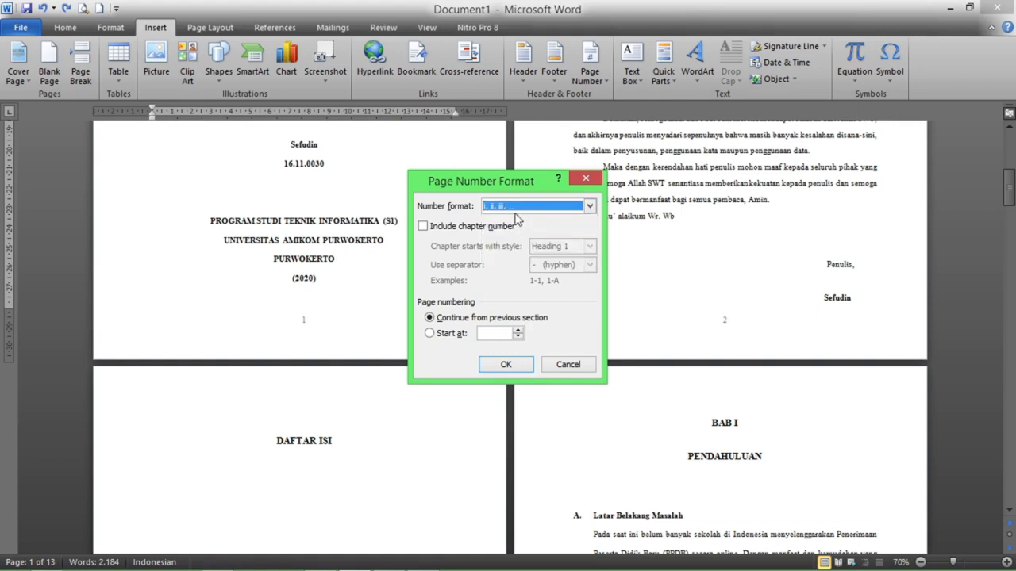
left_click(519, 332)
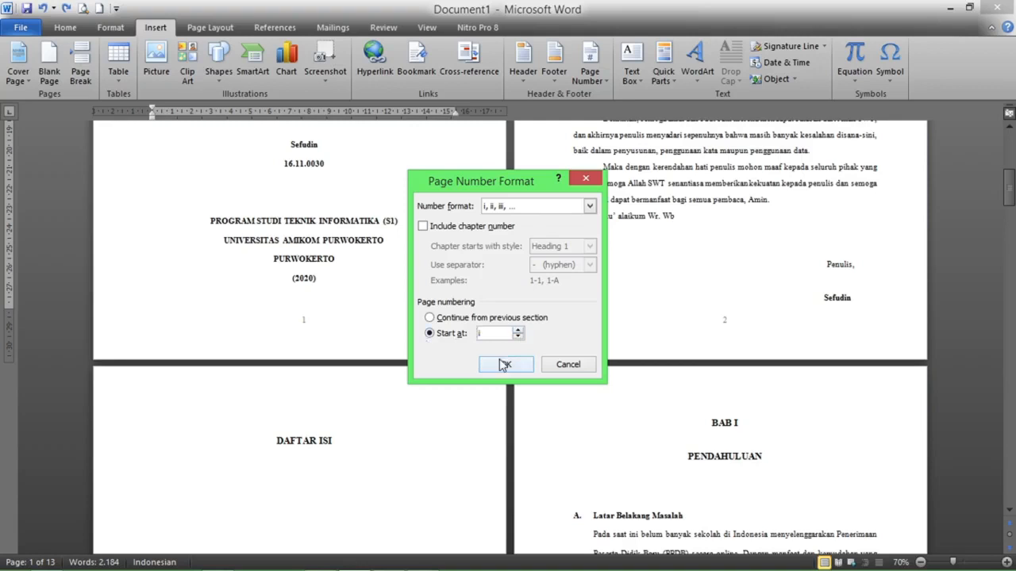
left_click(503, 364)
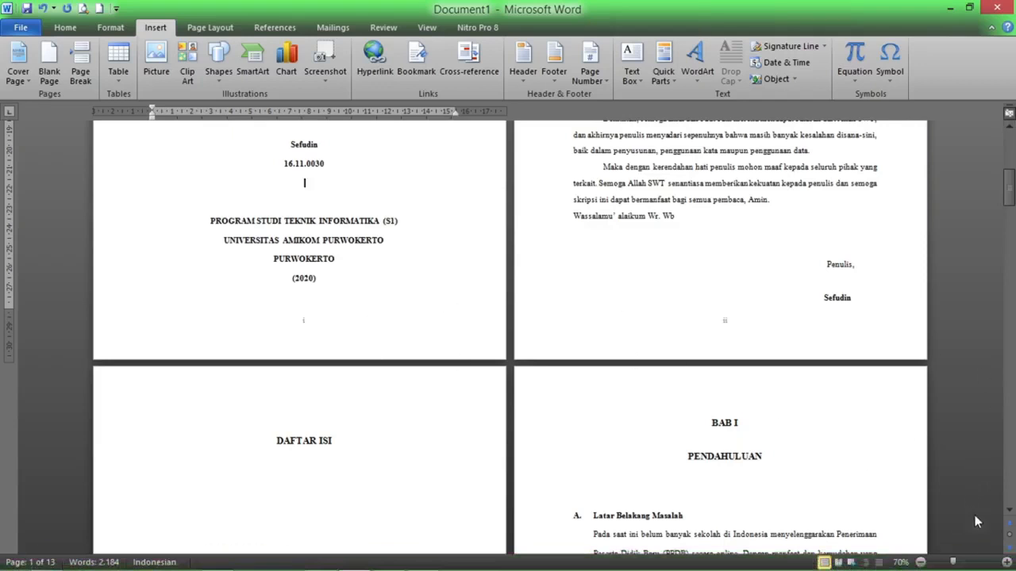
- Zoom in to 110% and examine the footer page numbers from the cover page through DAFTAR ISI and the BAB I pages
left_click(1006, 562)
left_click(1006, 561)
left_click(1006, 562)
left_click(1006, 562)
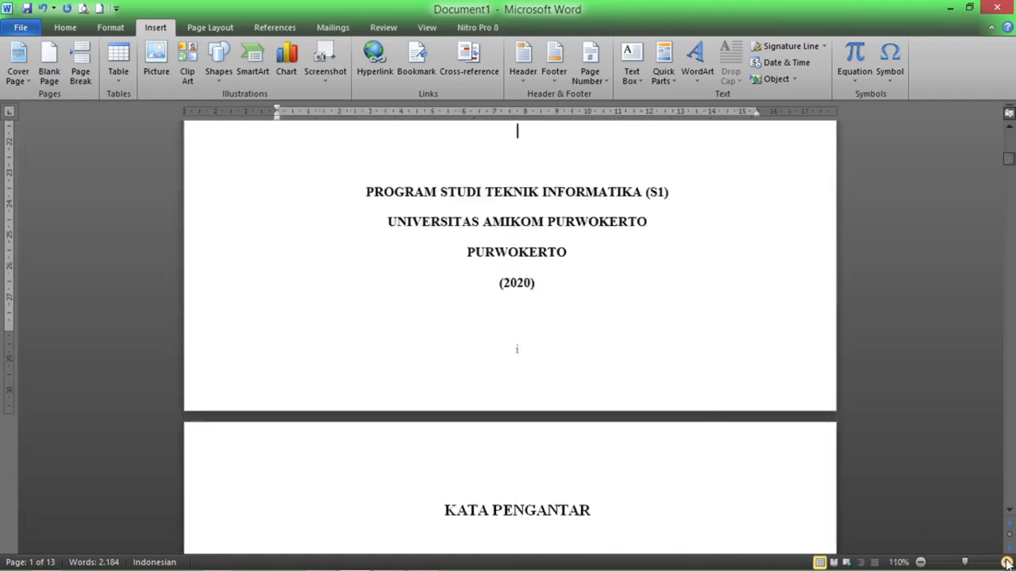
scroll(549, 248, "down", 20)
scroll(540, 278, "down", 10)
scroll(536, 300, "down", 10)
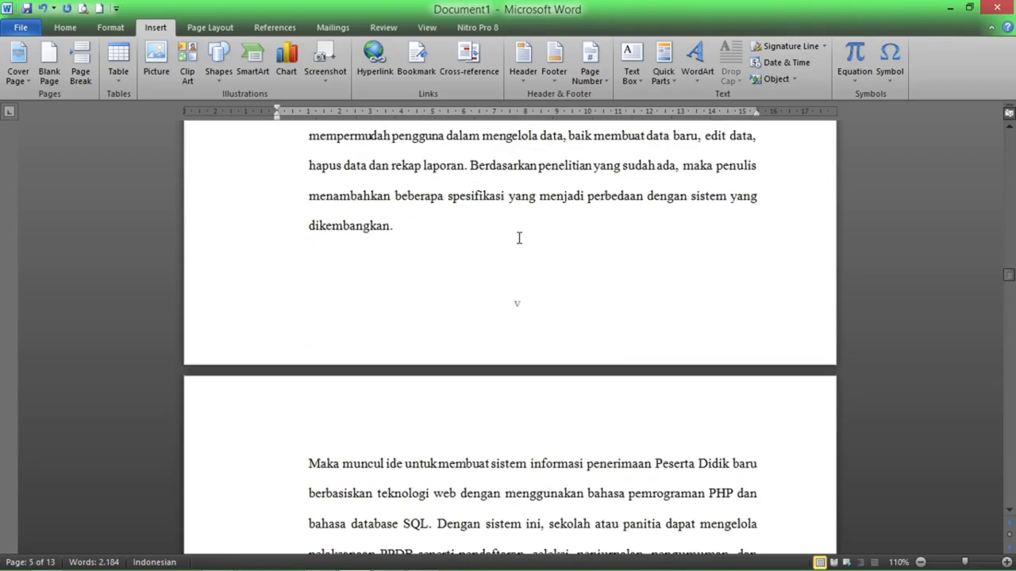
scroll(520, 190, "up", 15)
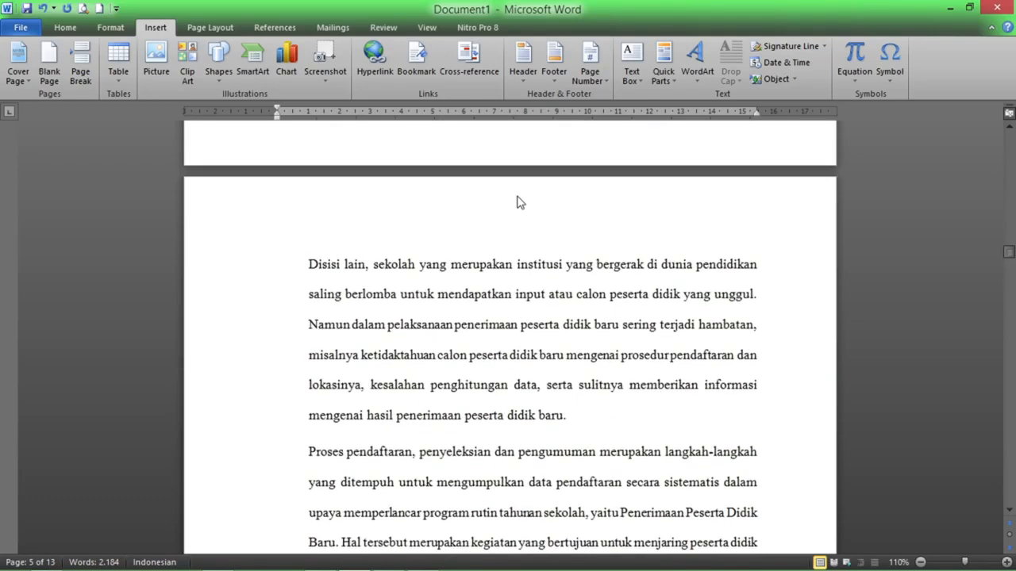
scroll(515, 224, "up", 8)
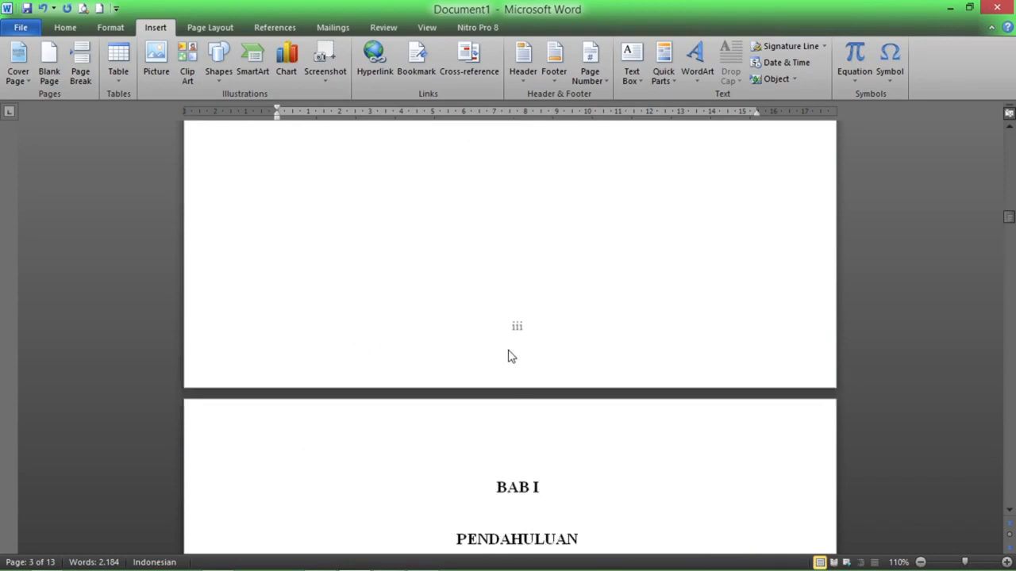
scroll(514, 408, "down", 8)
scroll(498, 257, "up", 8)
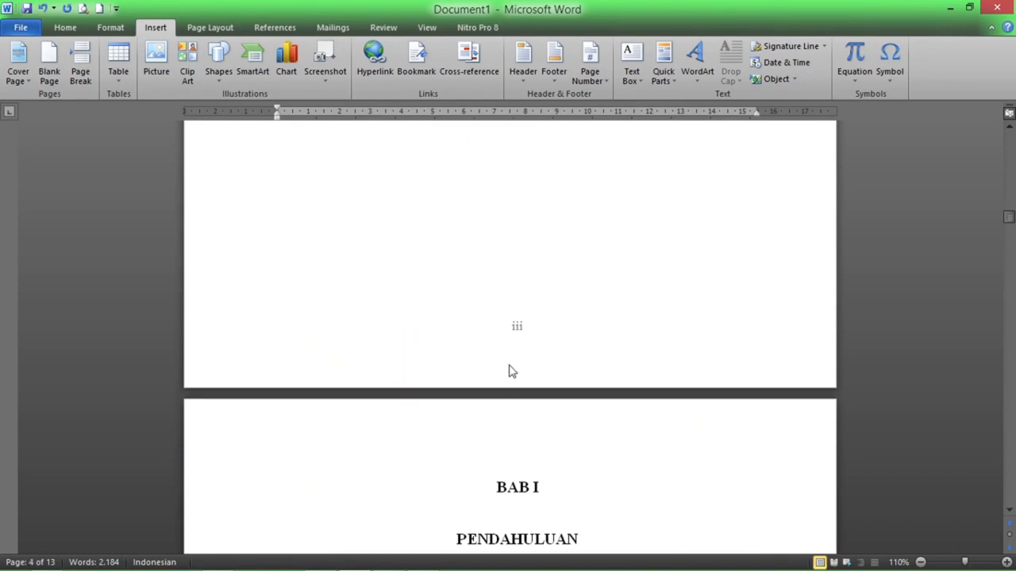
- Examine the page numbering across the transition from the DAFTAR ISI page to the first BAB I page
left_click(480, 503)
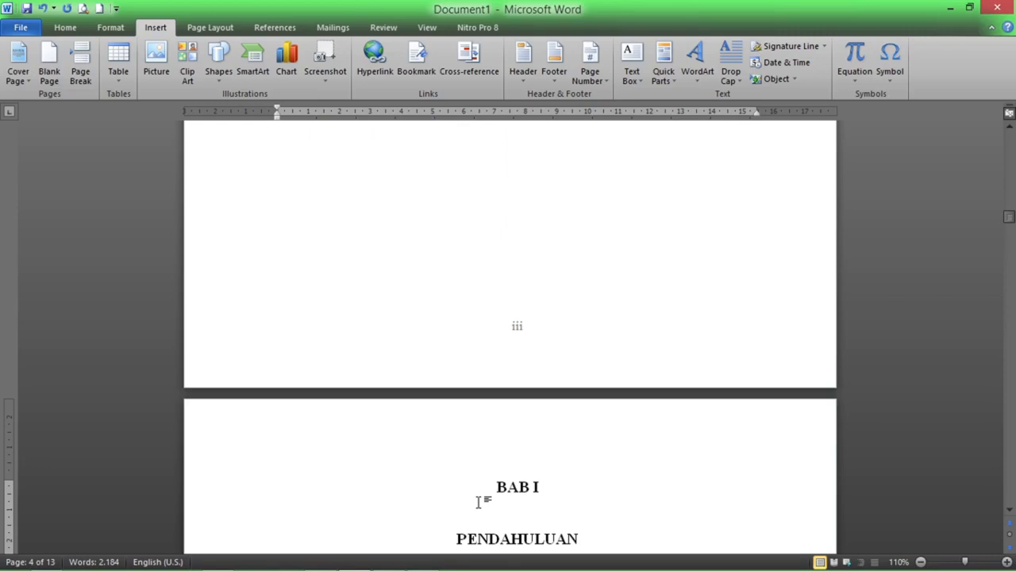
scroll(478, 500, "down", 14)
scroll(480, 494, "up", 14)
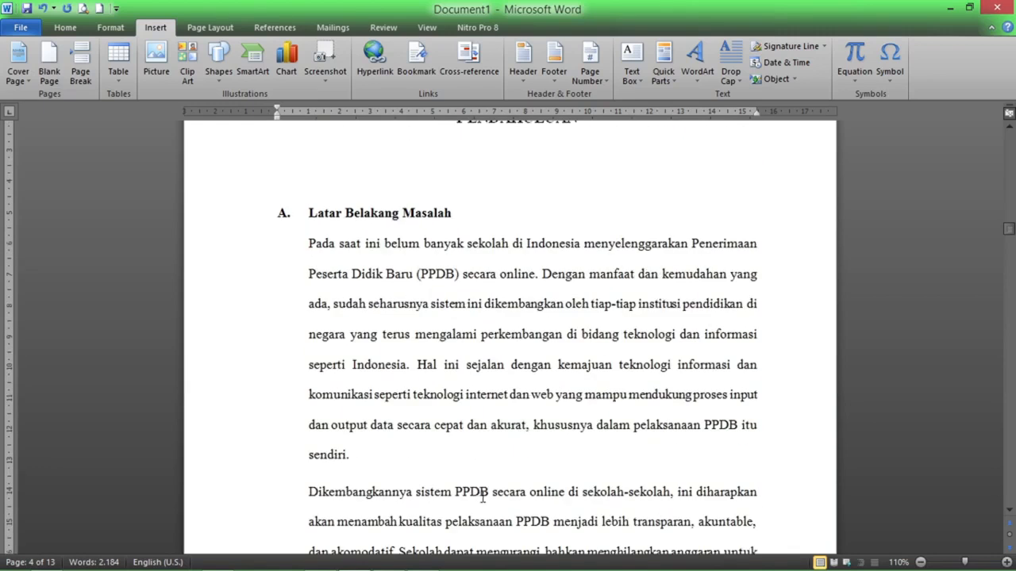
scroll(508, 459, "down", 14)
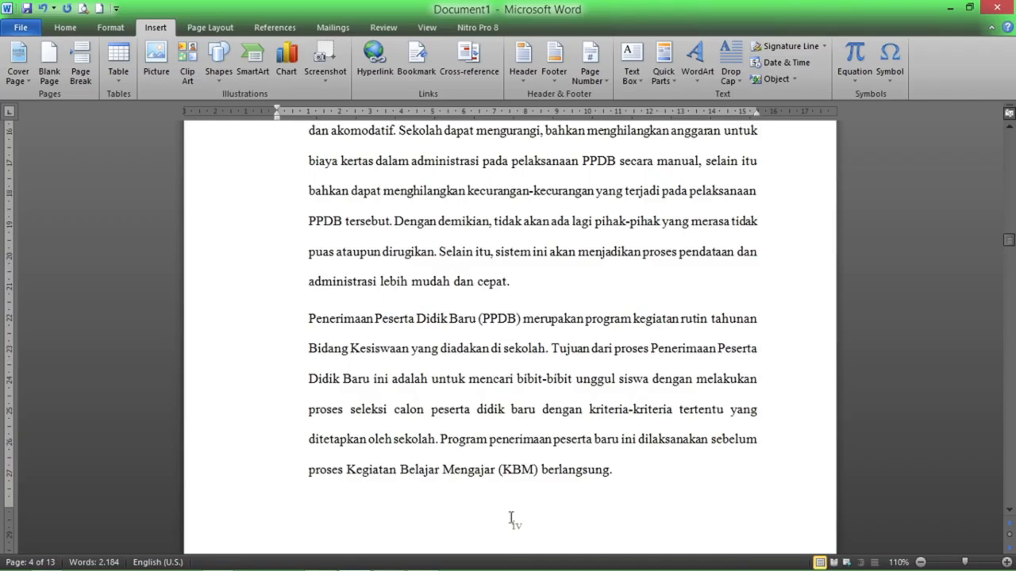
scroll(530, 475, "up", 14)
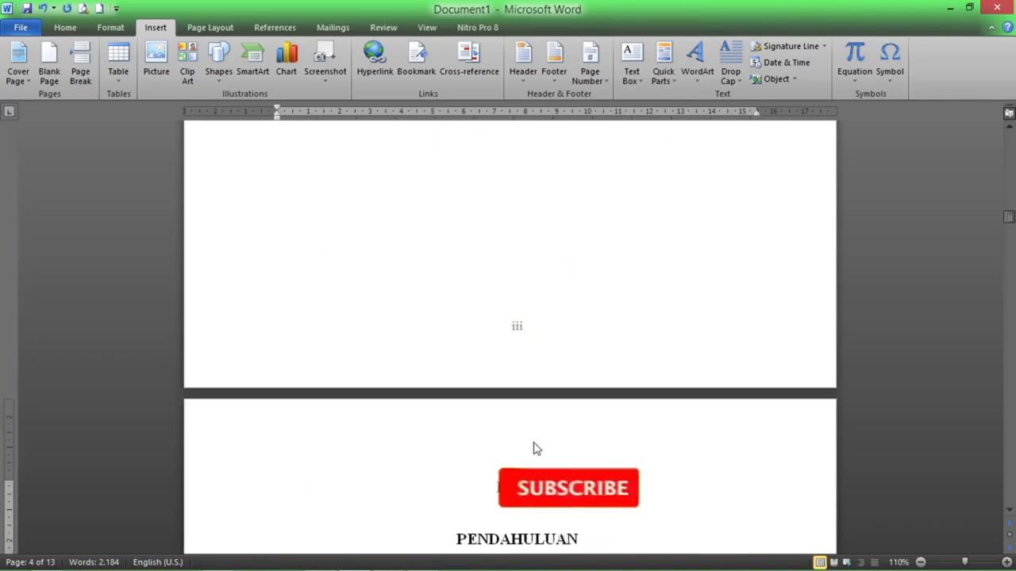
scroll(533, 446, "up", 14)
- Insert a Next Page section break at the end of the DAFTAR ISI page, ahead of BAB I
left_click(516, 396)
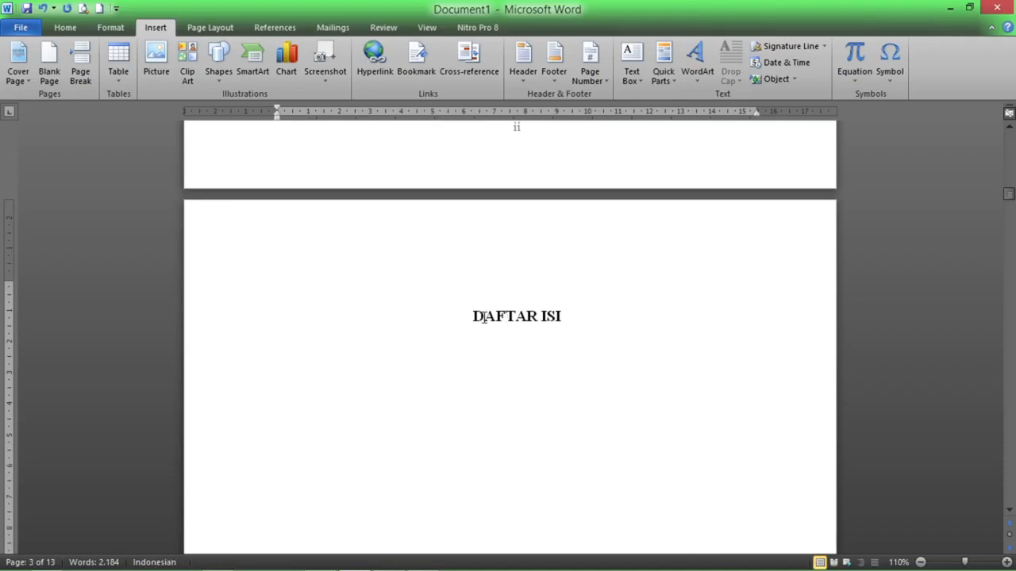
key("Down")
key("Up")
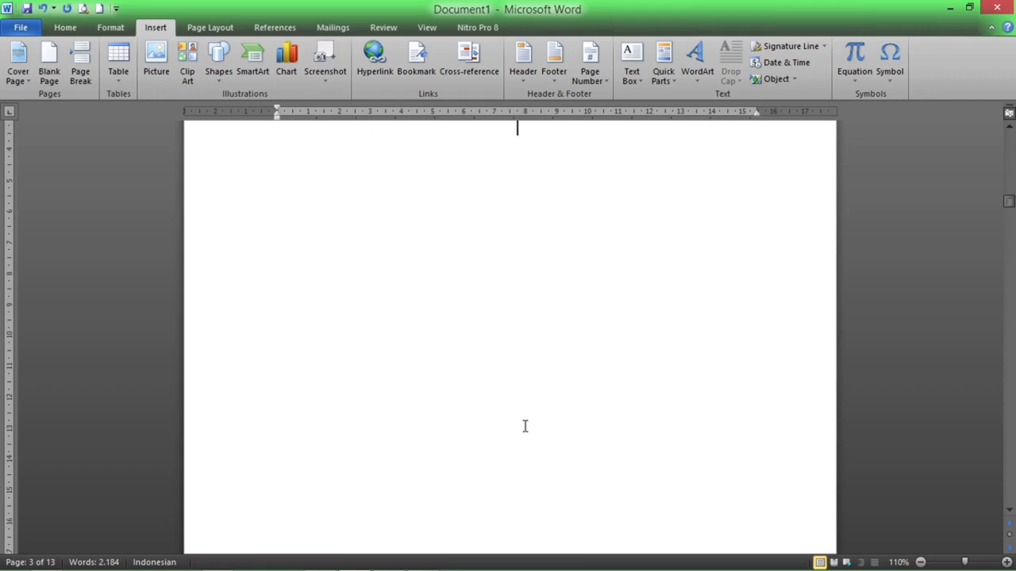
type("DAFTAR ISI")
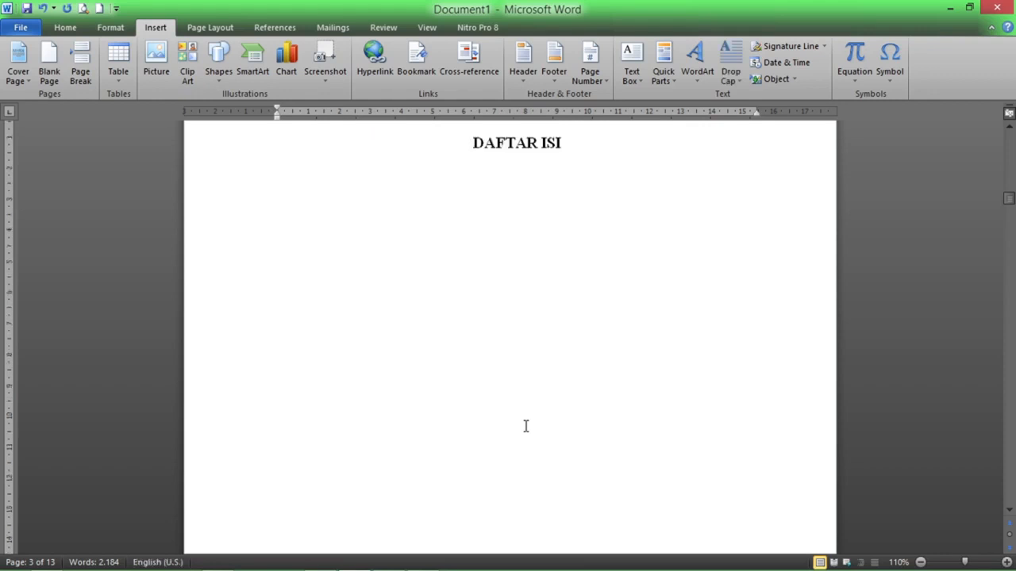
key("Down")
key("Down")
key("Down")
key("Up")
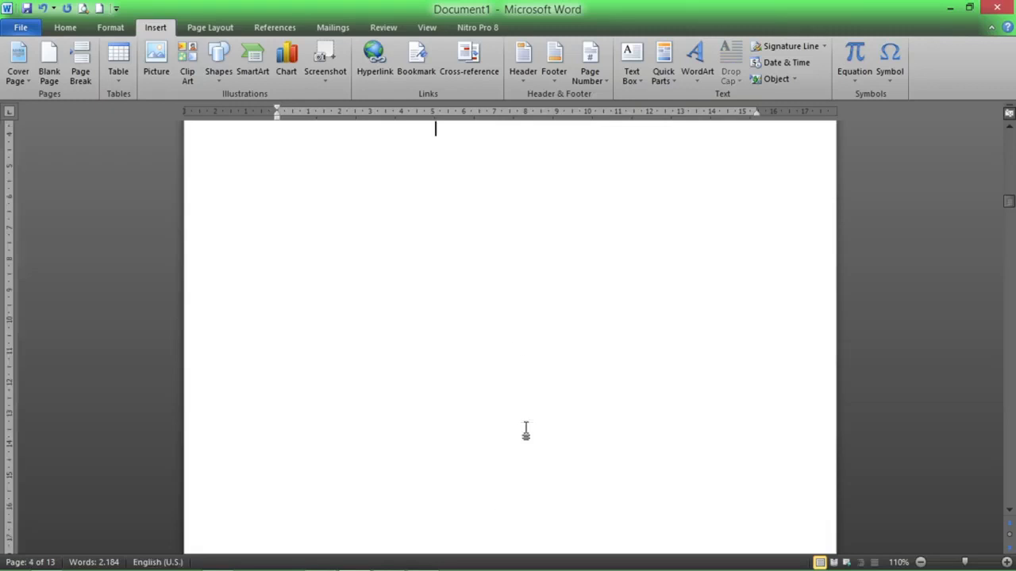
key("Down")
key("Up")
scroll(512, 389, "up", 5)
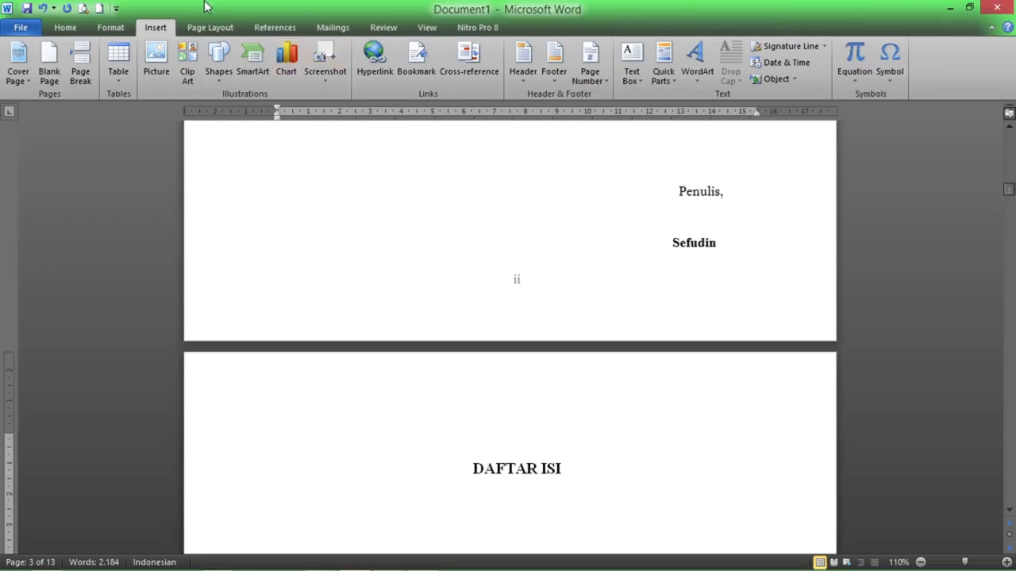
left_click(196, 28)
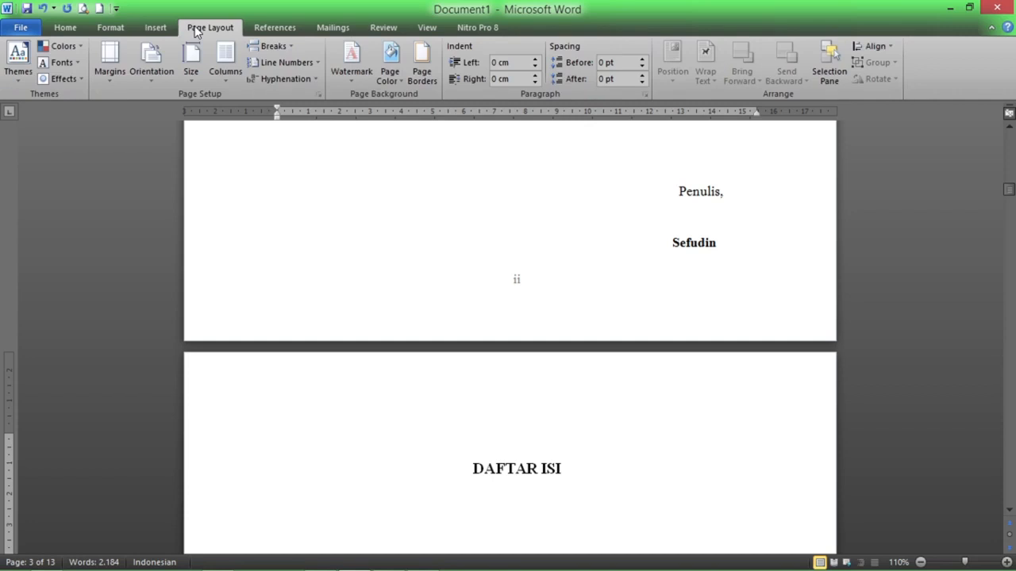
left_click(271, 46)
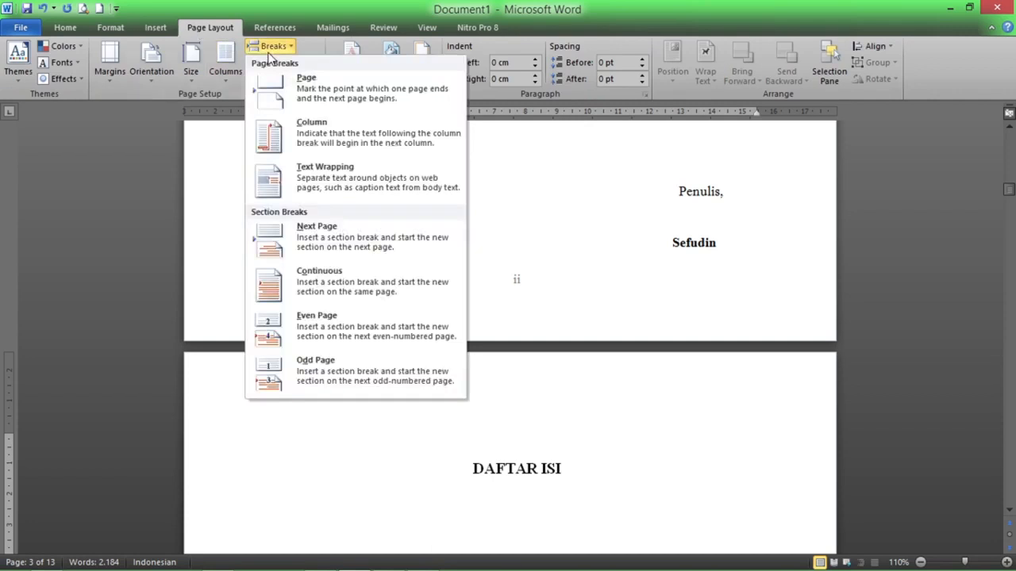
left_click(367, 231)
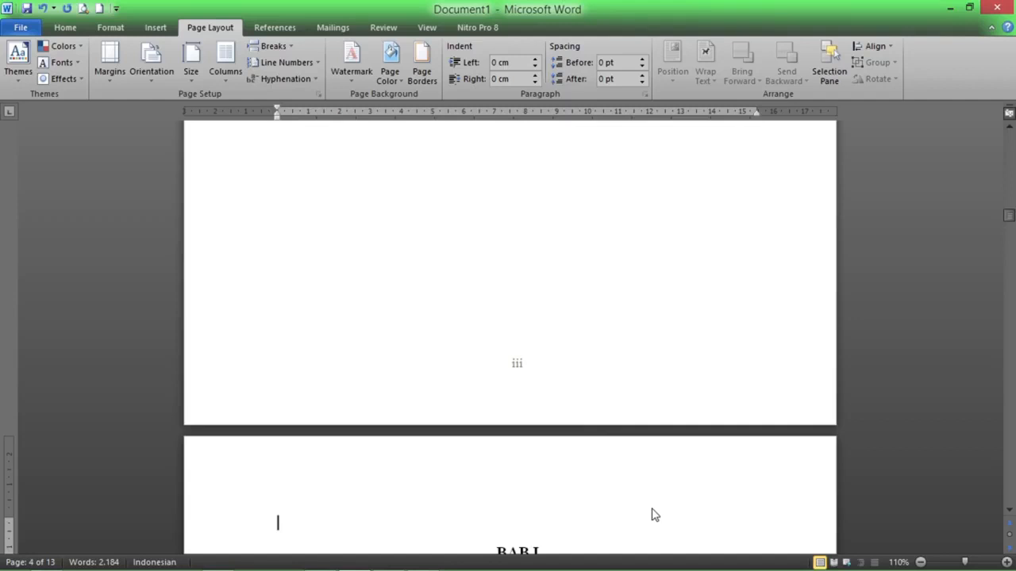
- Set the page number format of the section beginning at BAB I to 1, 2, 3
key("Down")
key("Down")
key("Down")
key("Down")
key("Down")
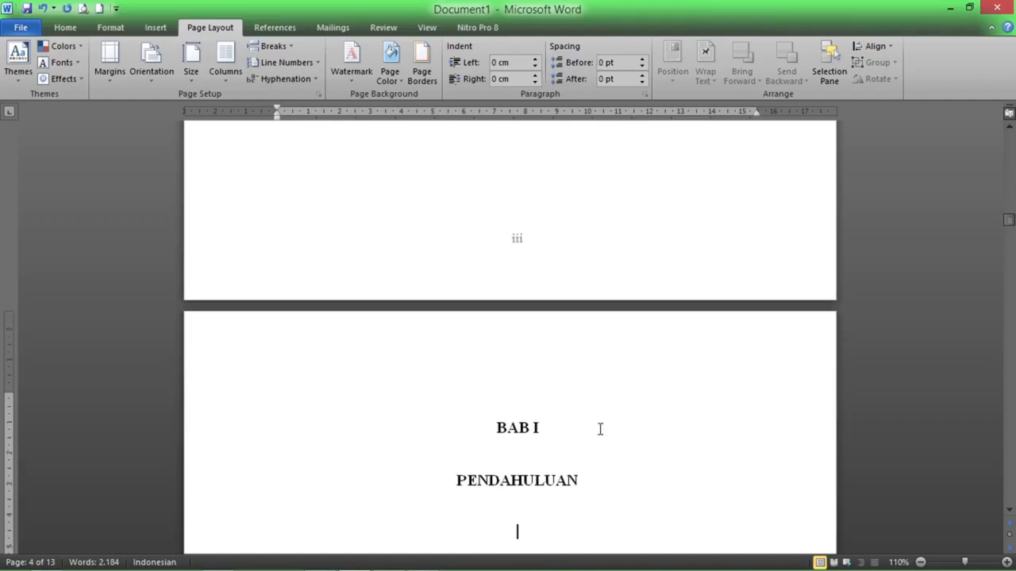
scroll(595, 417, "down", 12)
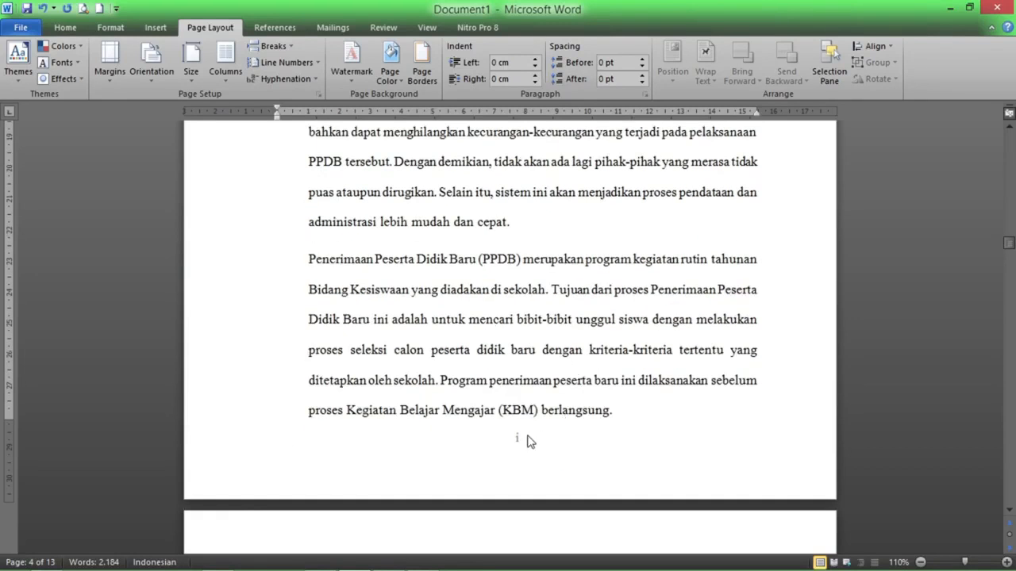
left_click(538, 391)
left_click(156, 27)
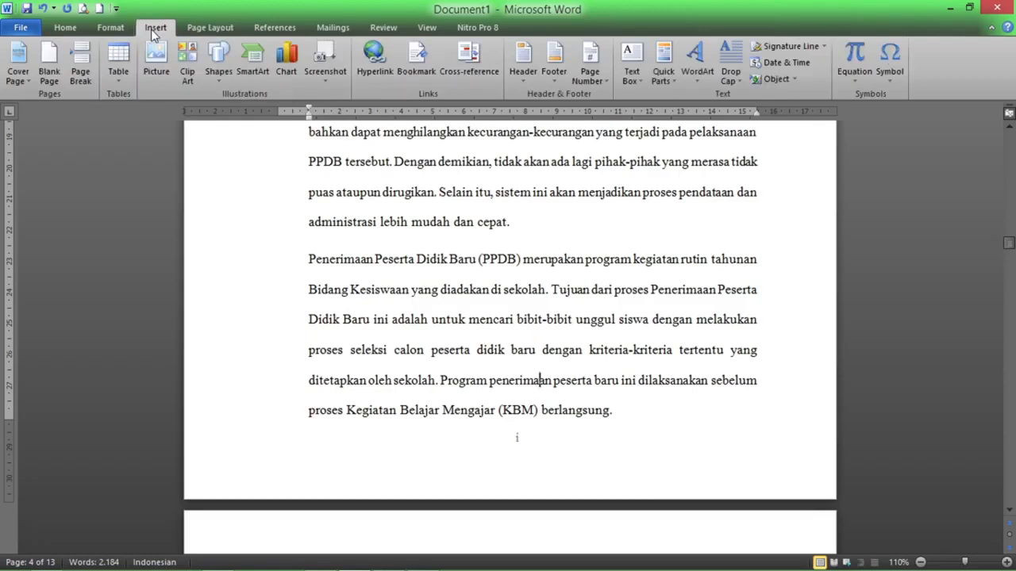
left_click(592, 77)
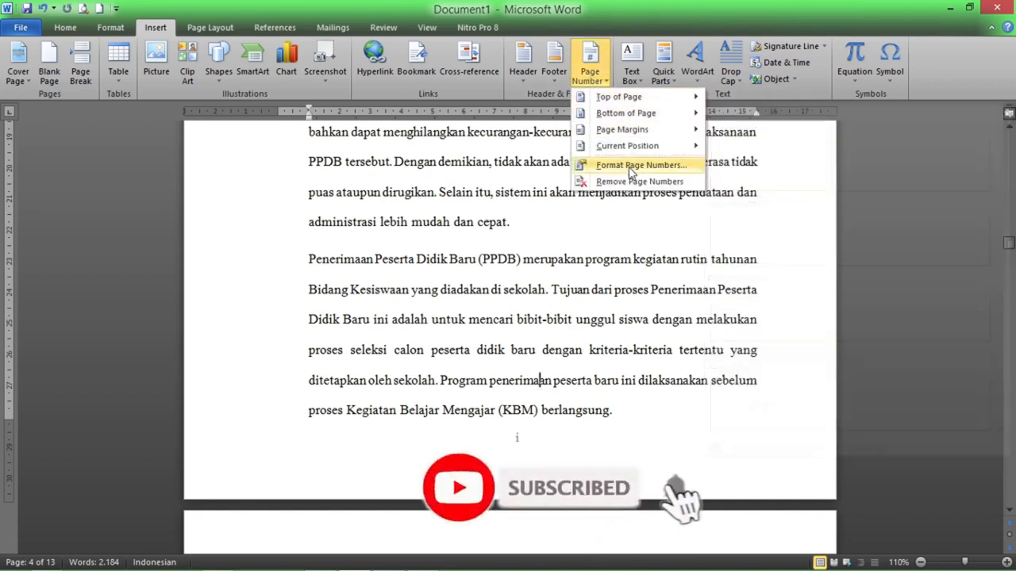
left_click(631, 167)
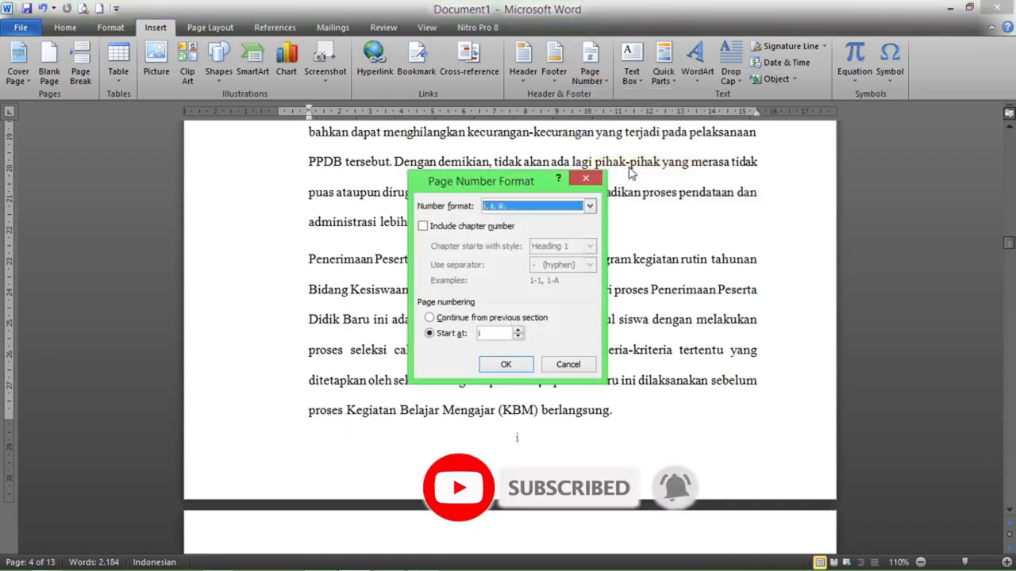
left_click(508, 210)
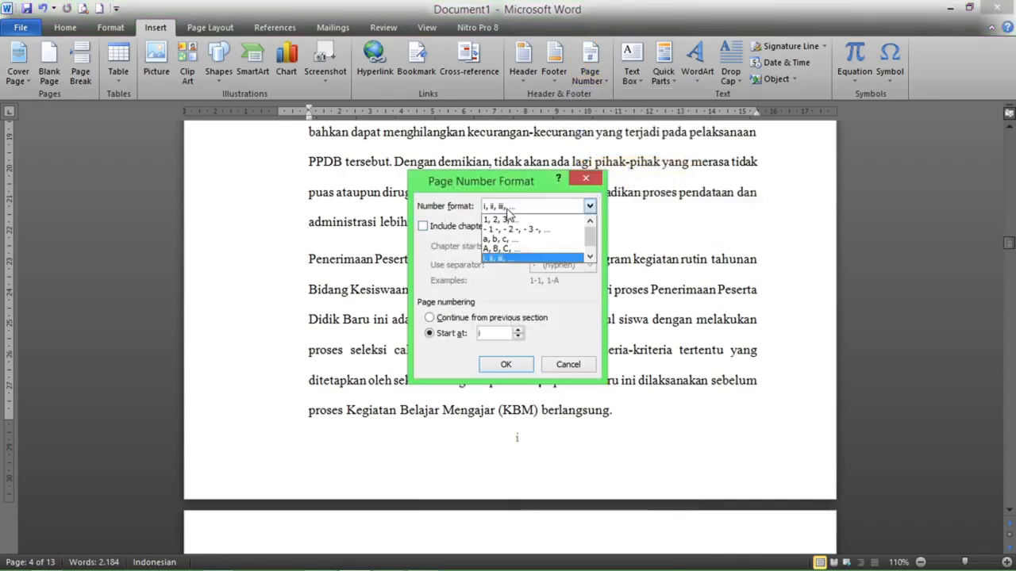
left_click(512, 221)
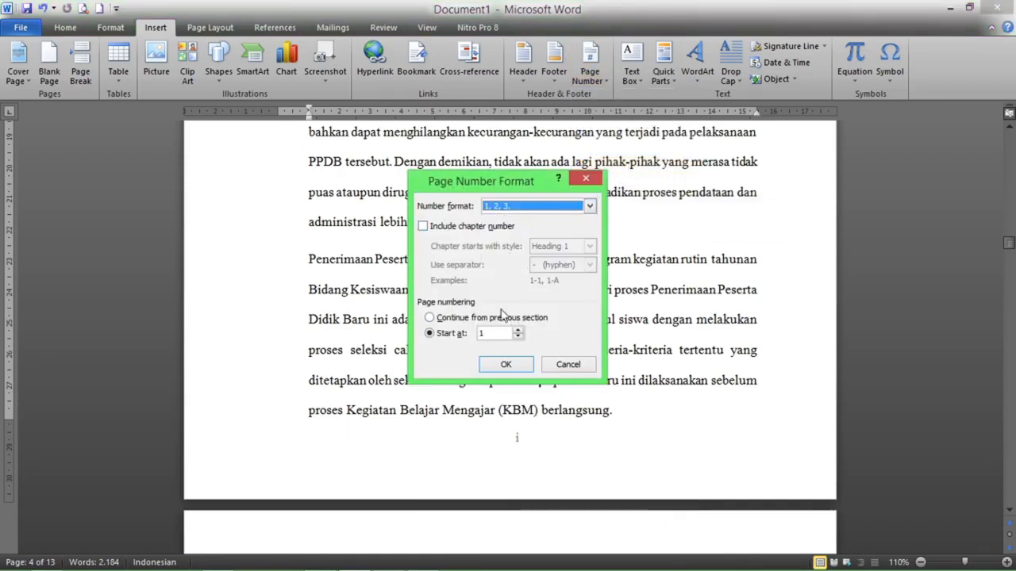
left_click(505, 364)
- Review the footer page numbers from BAB I through BAB II to the end of the reference list
scroll(533, 411, "down", 10)
scroll(533, 411, "down", 20)
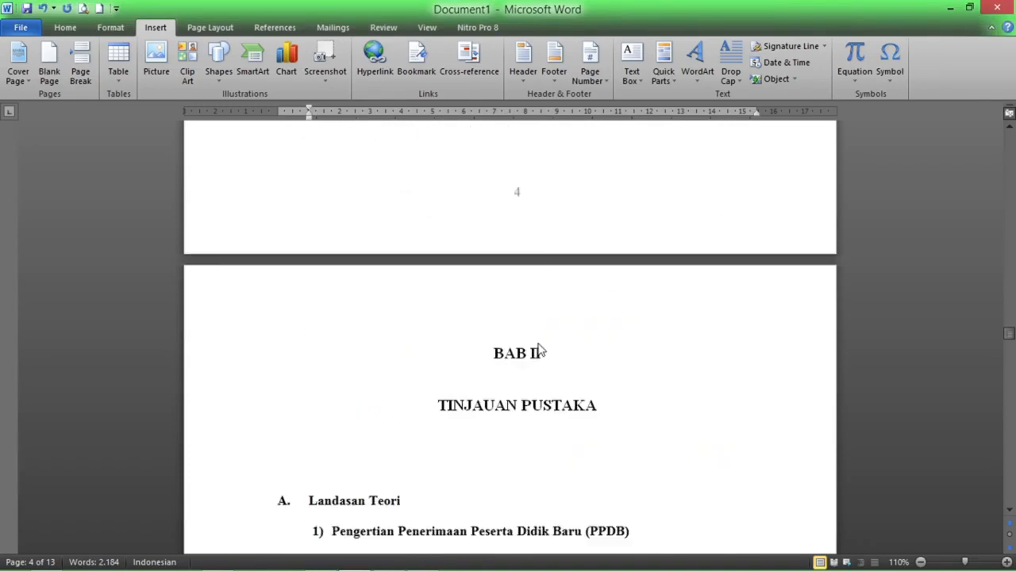
scroll(533, 342, "down", 20)
scroll(522, 335, "down", 20)
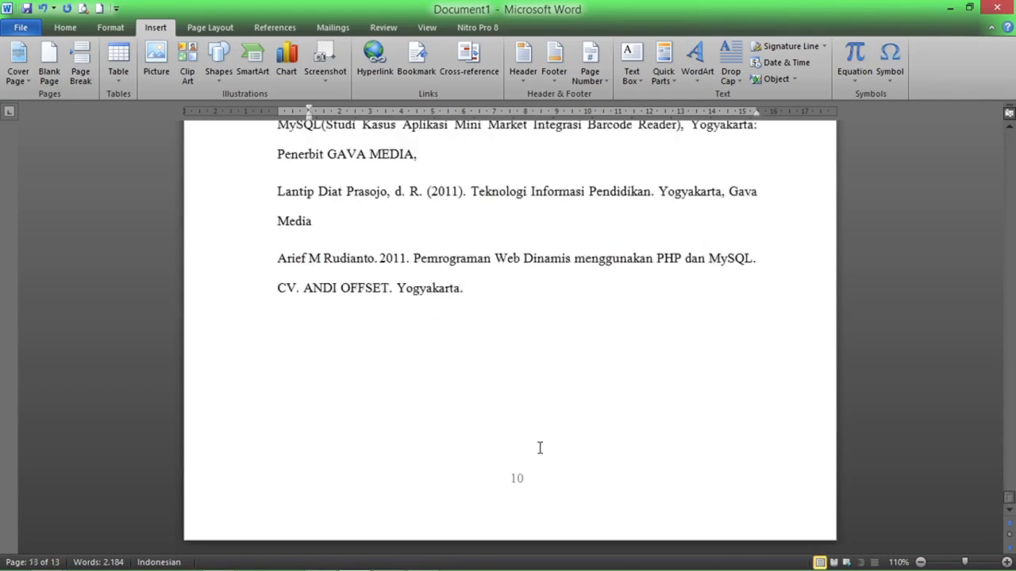
scroll(539, 449, "up", 10)
scroll(540, 431, "up", 20)
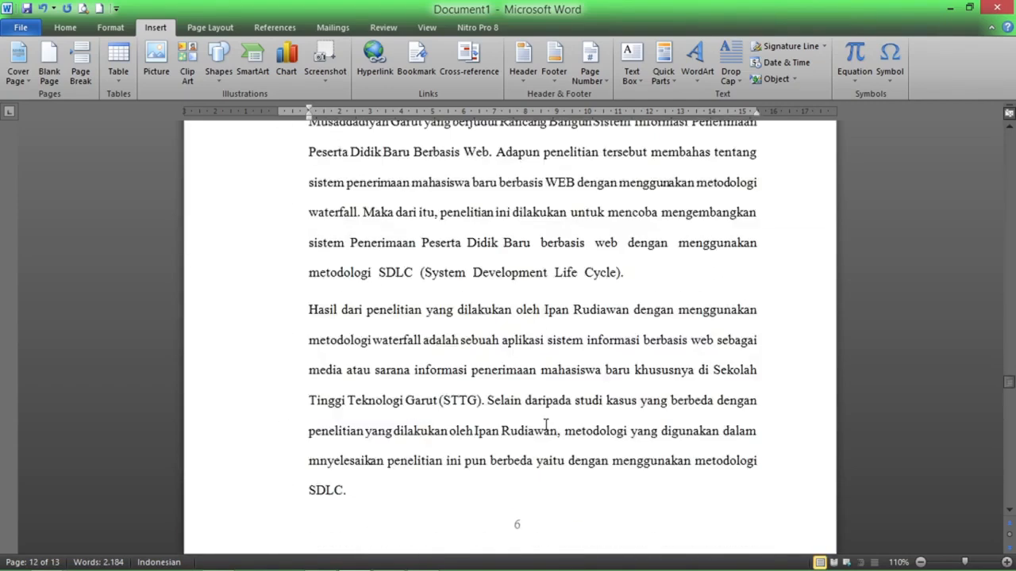
scroll(547, 419, "down", 20)
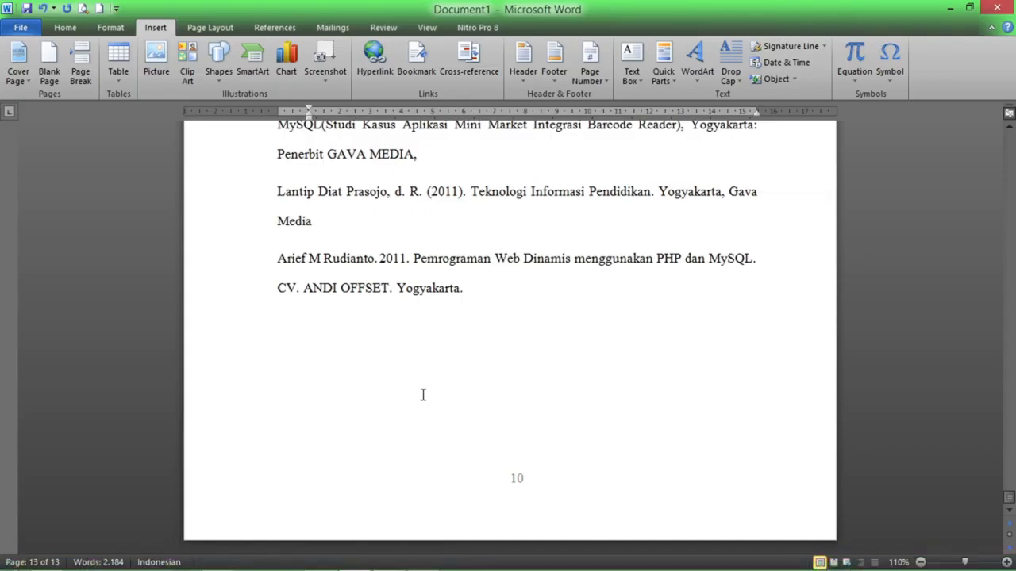
- Return to the cover page and check the footer page numbers through KATA PENGANTAR and DAFTAR ISI to BAB I
key("ctrl+Home")
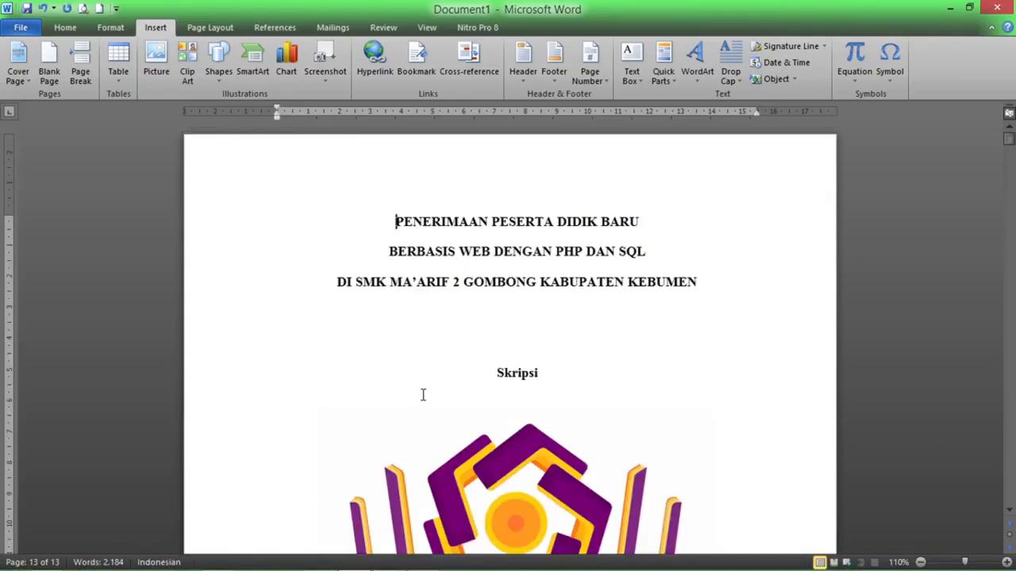
scroll(545, 252, "down", 15)
scroll(519, 293, "up", 5)
scroll(551, 290, "down", 20)
scroll(551, 289, "up", 5)
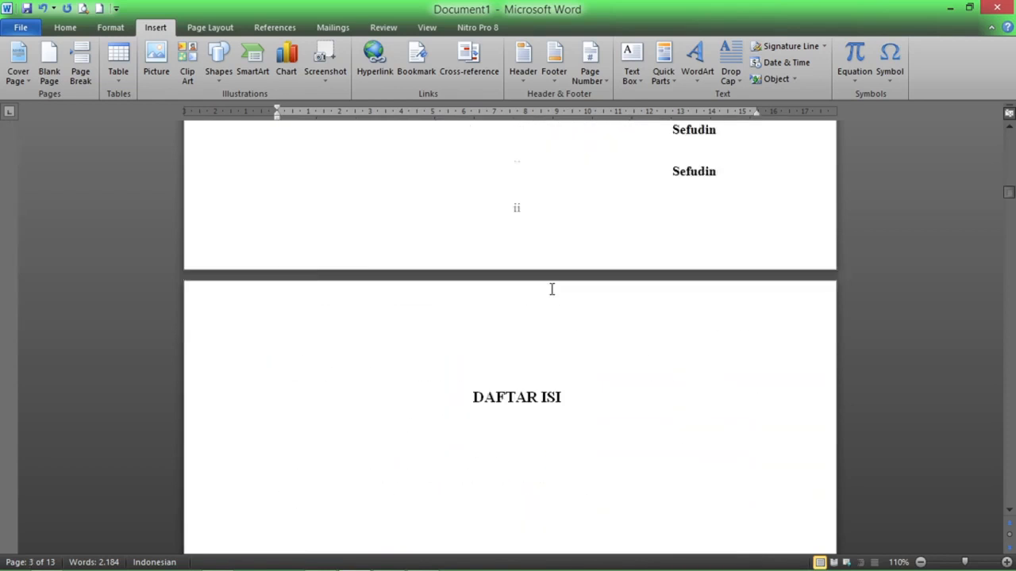
scroll(554, 311, "down", 12)
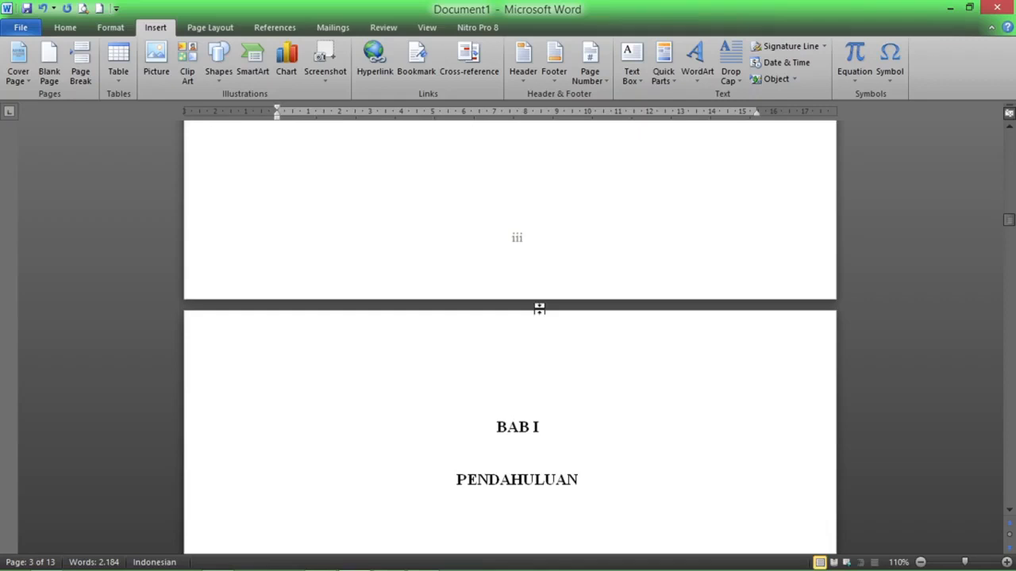
- Insert an Automatic Table 1 table of contents on the blank line below the DAFTAR ISI heading
scroll(540, 310, "up", 8)
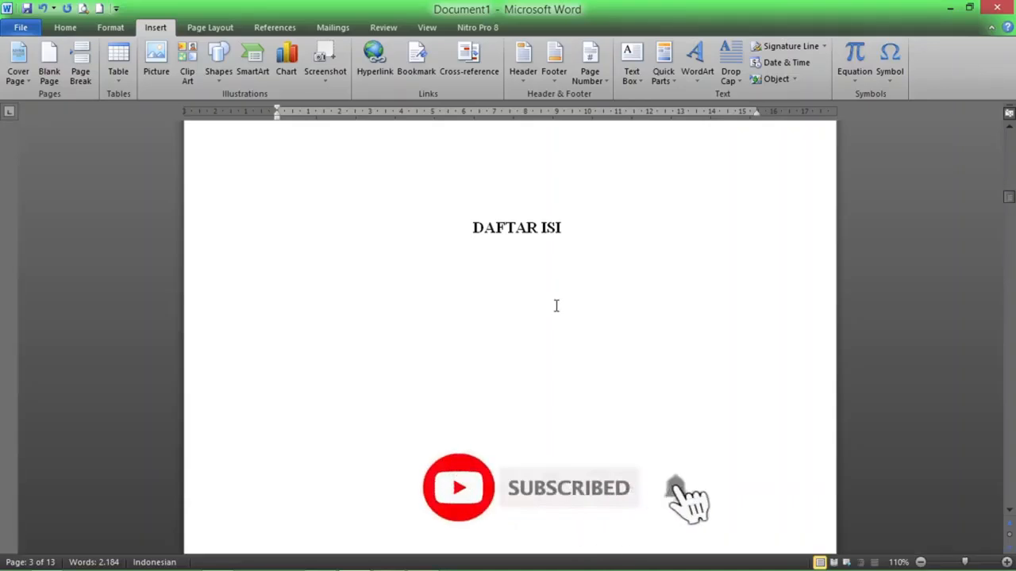
left_click(404, 278)
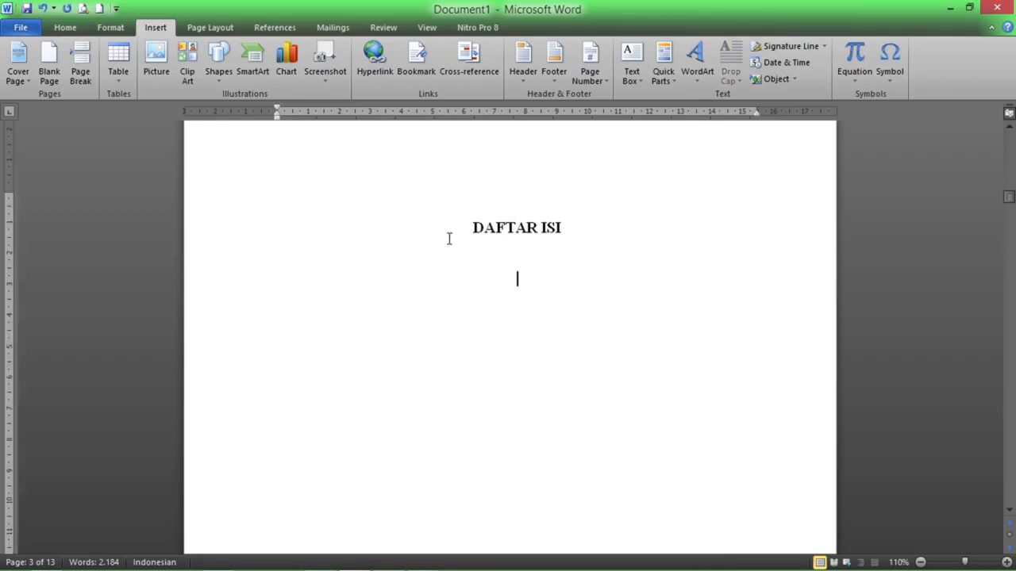
left_click(290, 29)
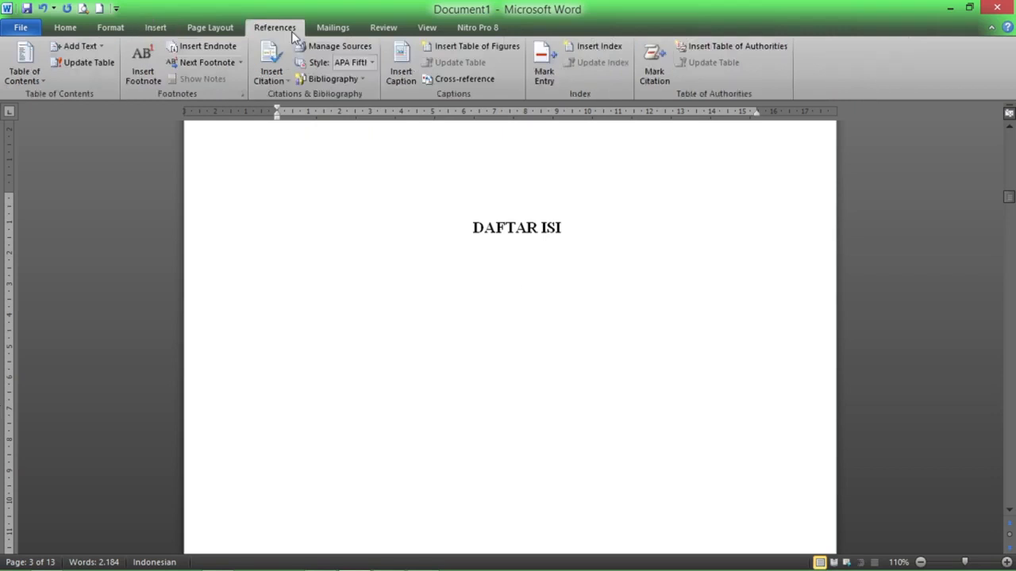
left_click(29, 89)
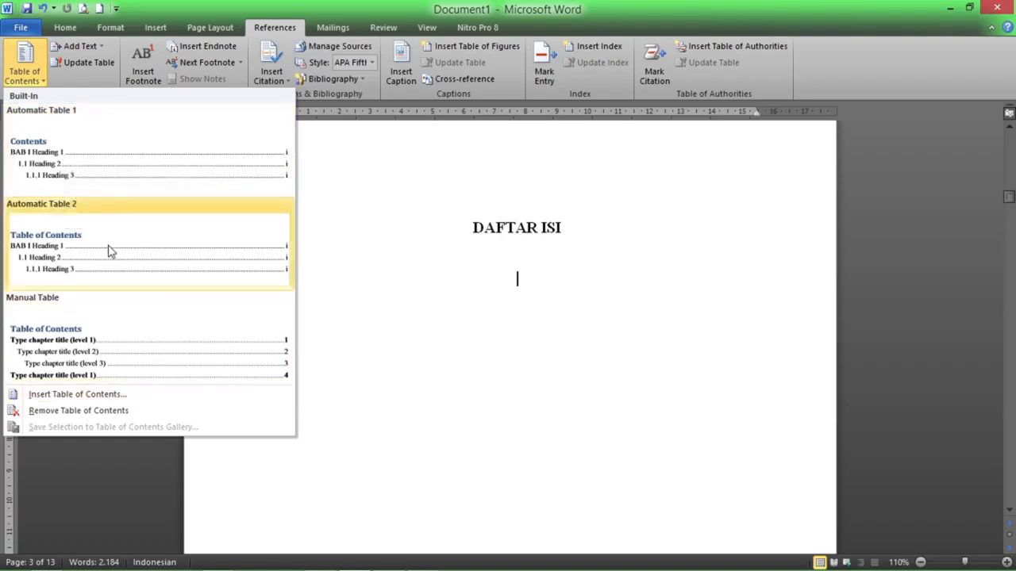
left_click(78, 160)
- Examine the entries and page numbers of the generated table of contents
scroll(481, 254, "up", 3)
scroll(481, 254, "up", 3)
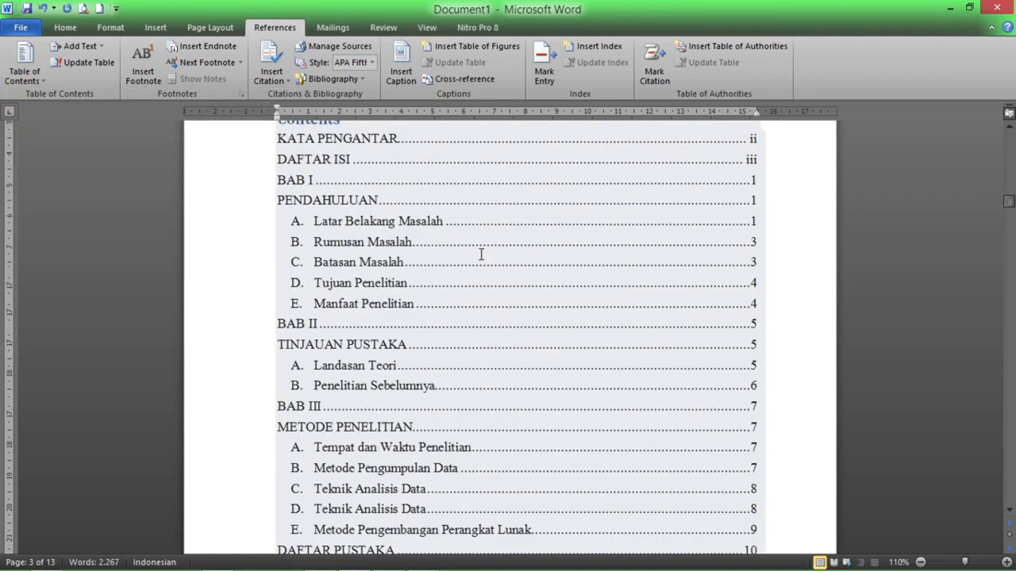
scroll(481, 254, "up", 12)
scroll(442, 222, "down", 12)
scroll(444, 270, "up", 6)
scroll(533, 317, "down", 6)
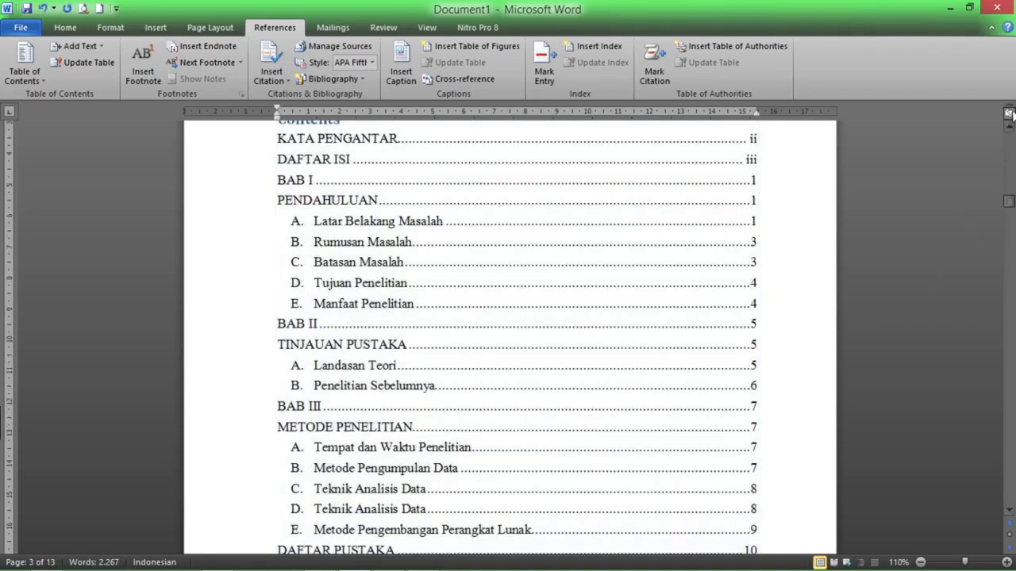
- Replace the Contents title above the table of contents entries with "Cover"
scroll(648, 207, "up", 1)
left_click(647, 202)
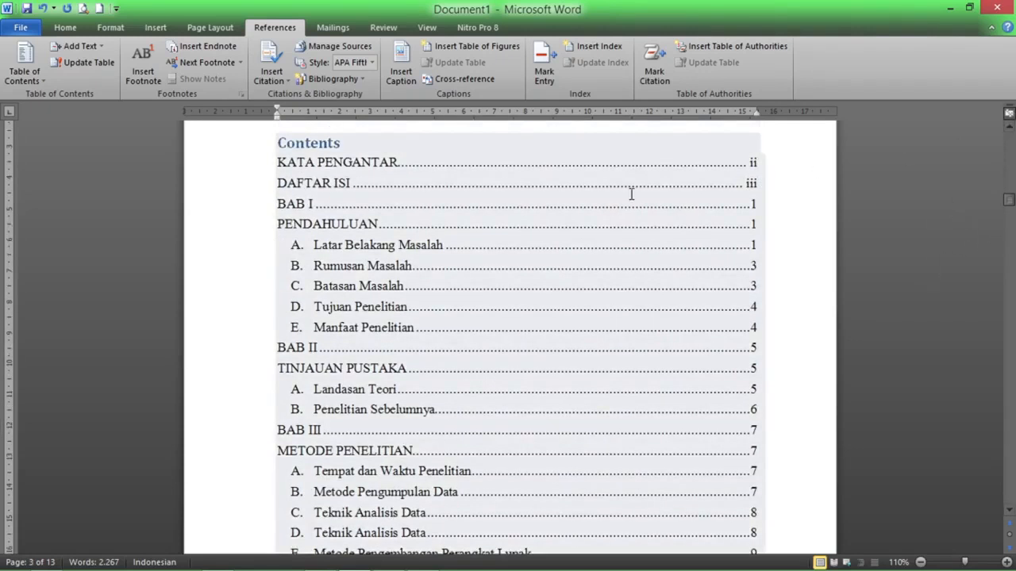
left_click(437, 146)
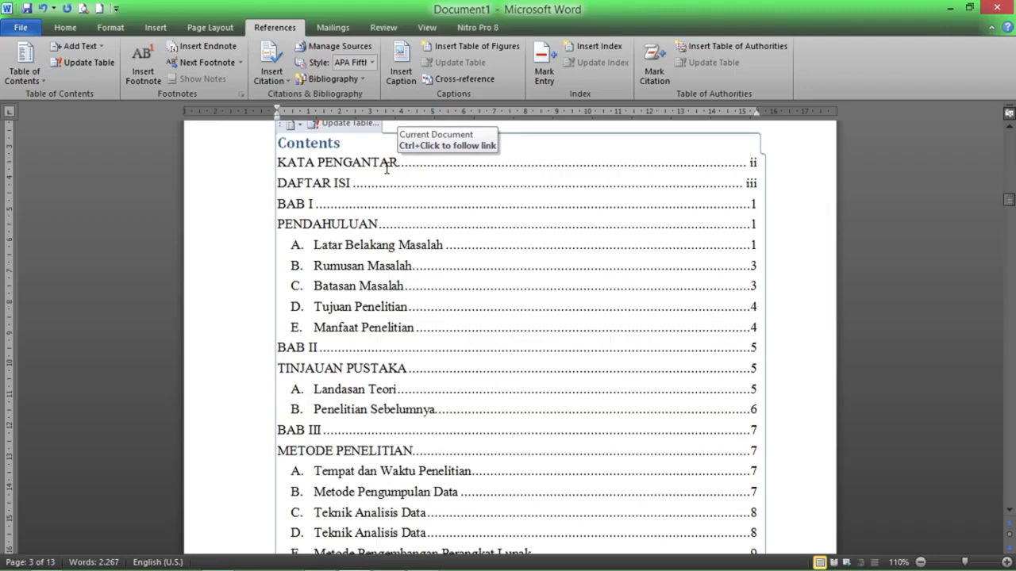
key("BackSpace")
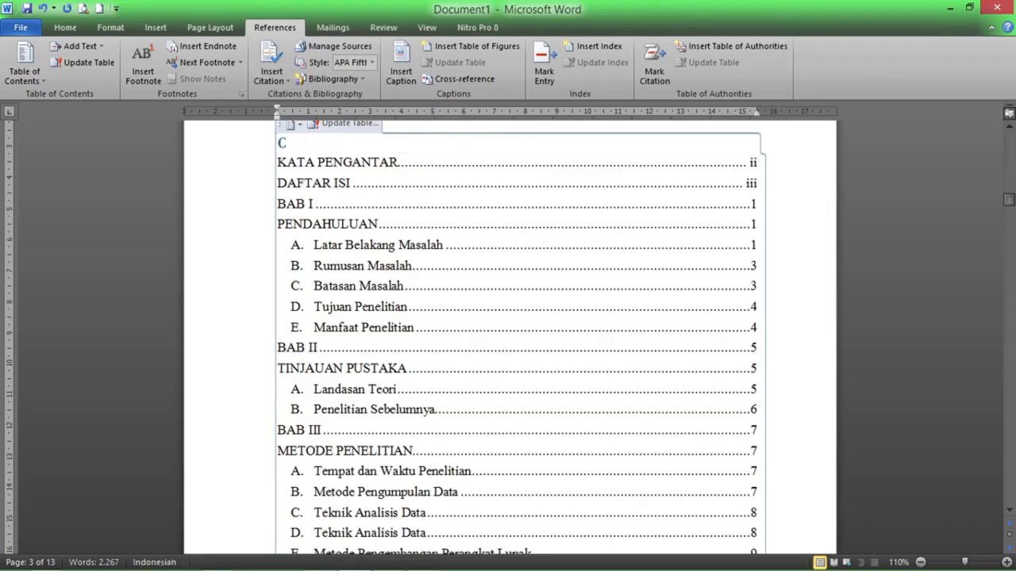
type("C")
- Set the font colour of the Cover title in the table of contents to black
double_click(298, 144)
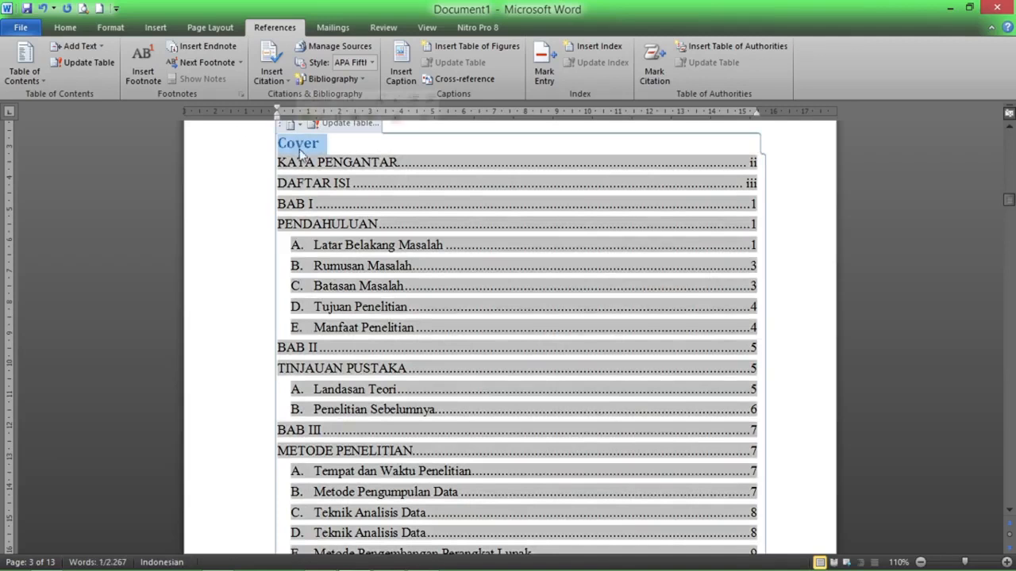
left_click(65, 26)
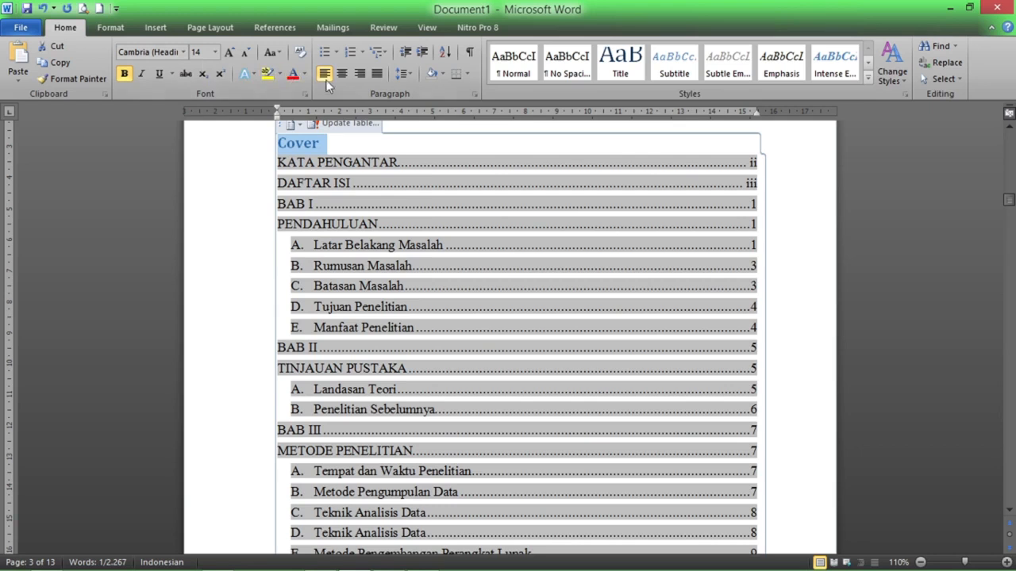
left_click(305, 75)
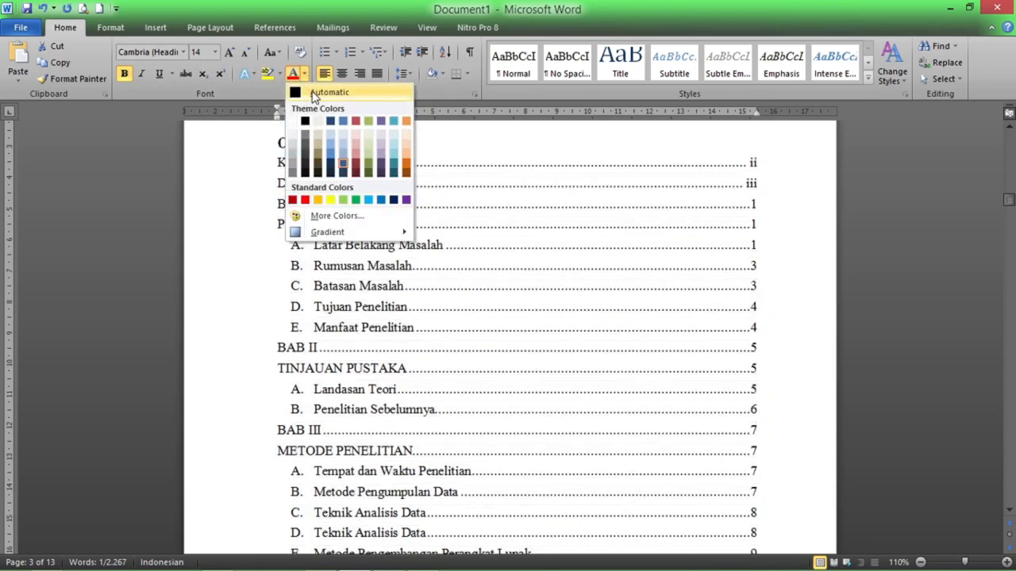
left_click(306, 122)
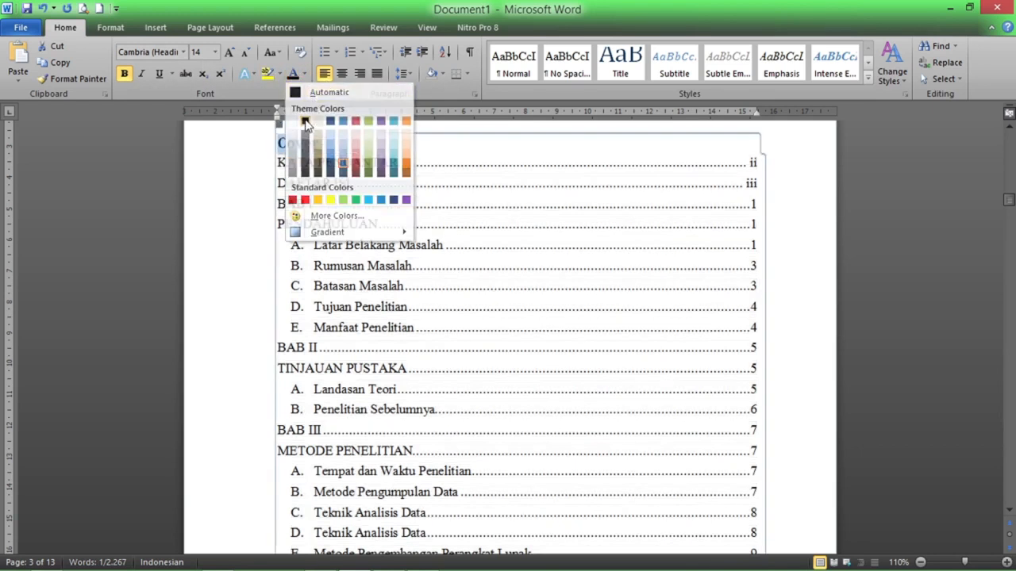
left_click(337, 143)
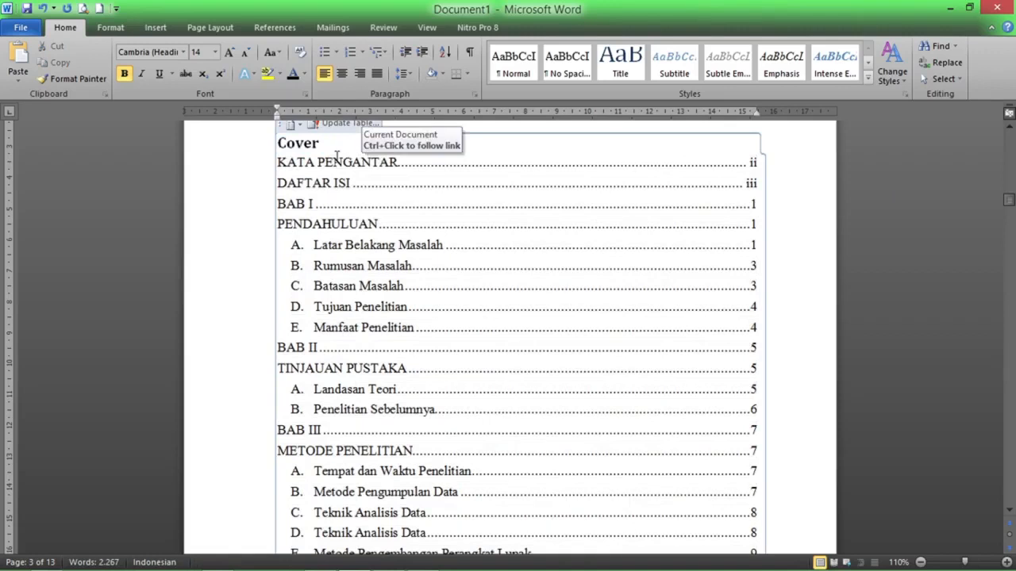
- Review the table of contents entries, follow the DAFTAR PUSTAKA link and check that page's footer number
scroll(402, 199, "down", 7)
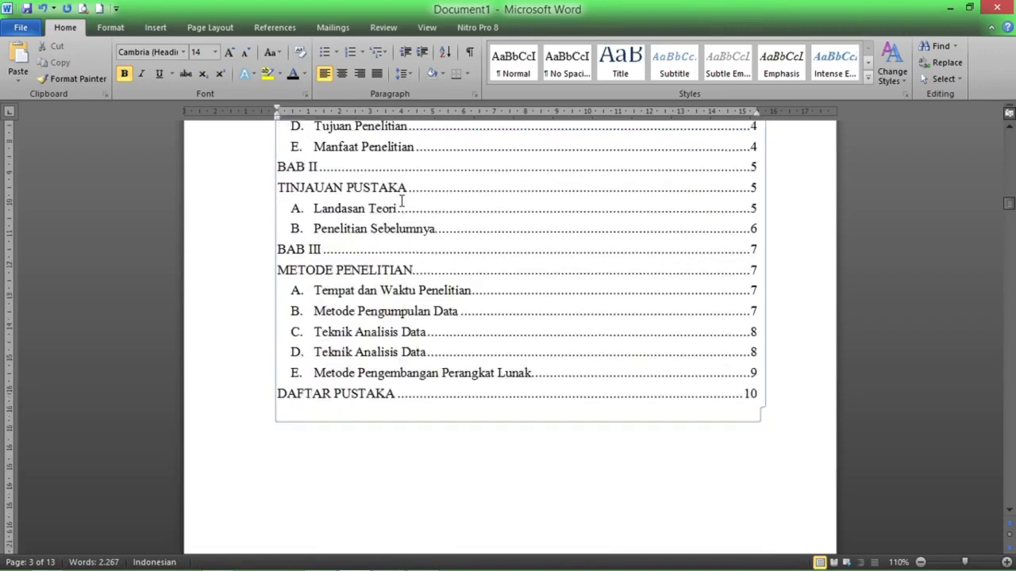
scroll(402, 177, "up", 7)
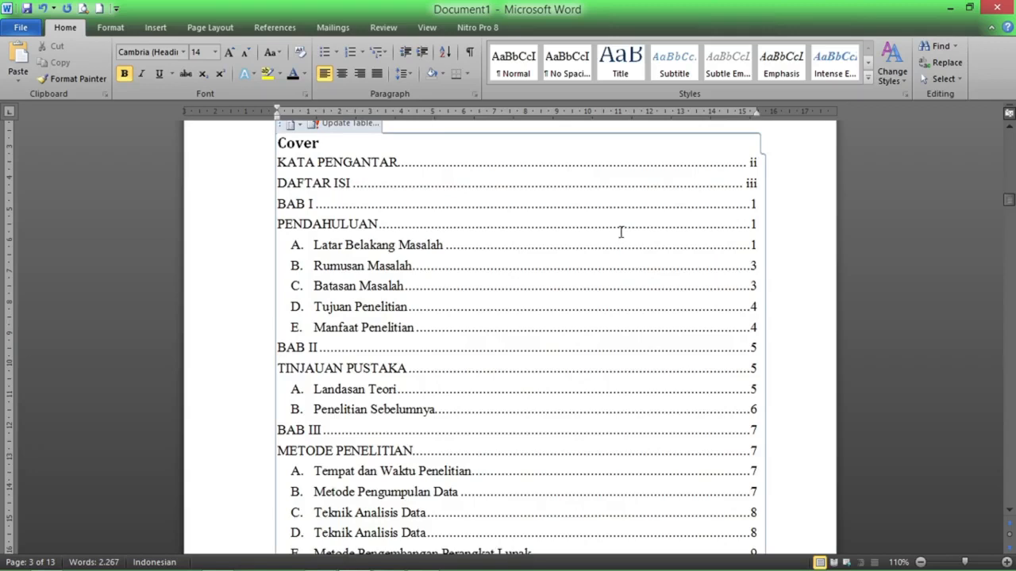
scroll(617, 238, "down", 7)
scroll(655, 235, "up", 7)
scroll(764, 312, "down", 7)
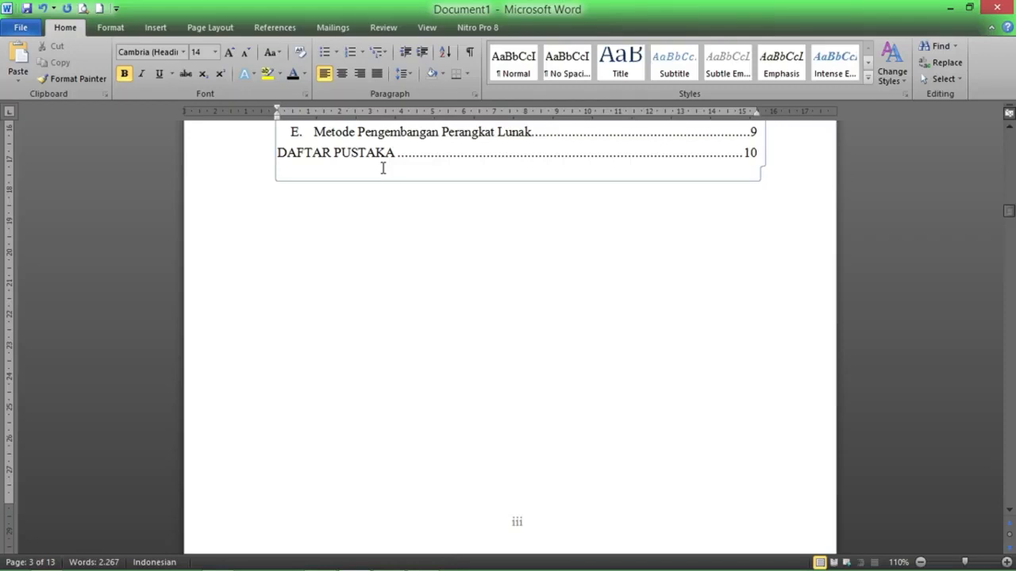
left_click(535, 154)
left_click(535, 154, "ctrl")
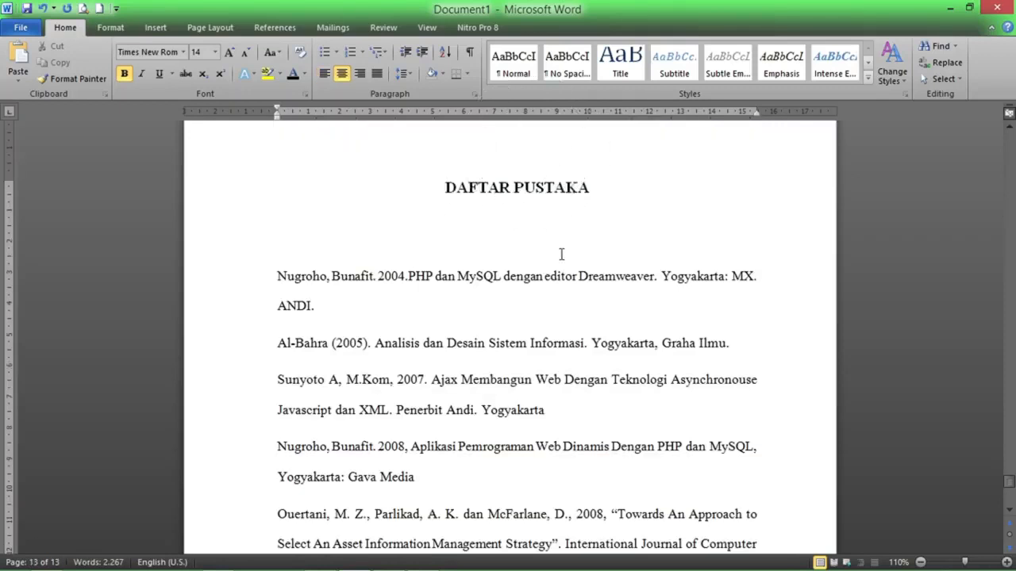
scroll(545, 236, "down", 10)
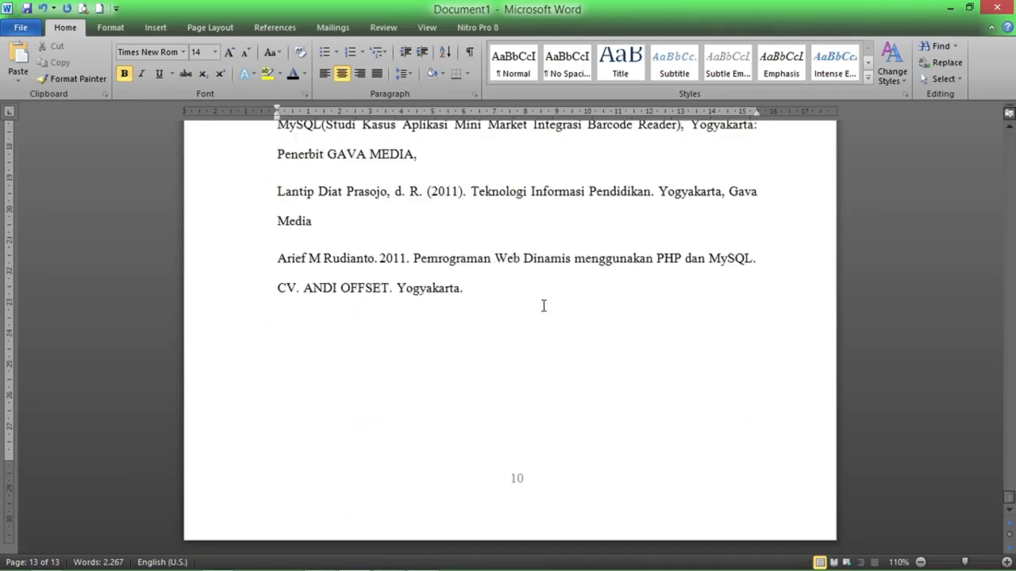
scroll(525, 486, "up", 5)
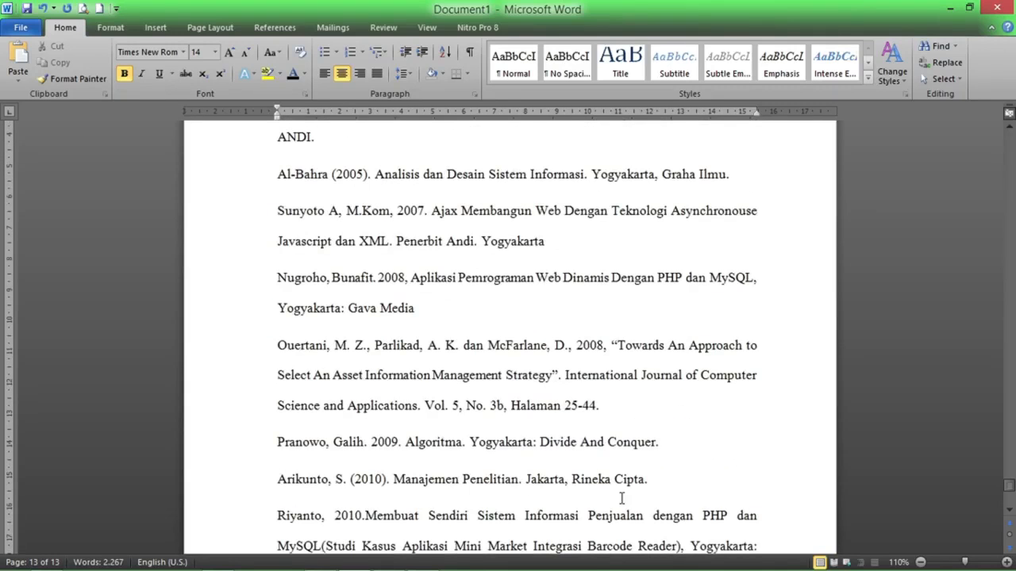
- Return to the cover page and go through the front matter to review the finished table under DAFTAR ISI
key("ctrl+Home")
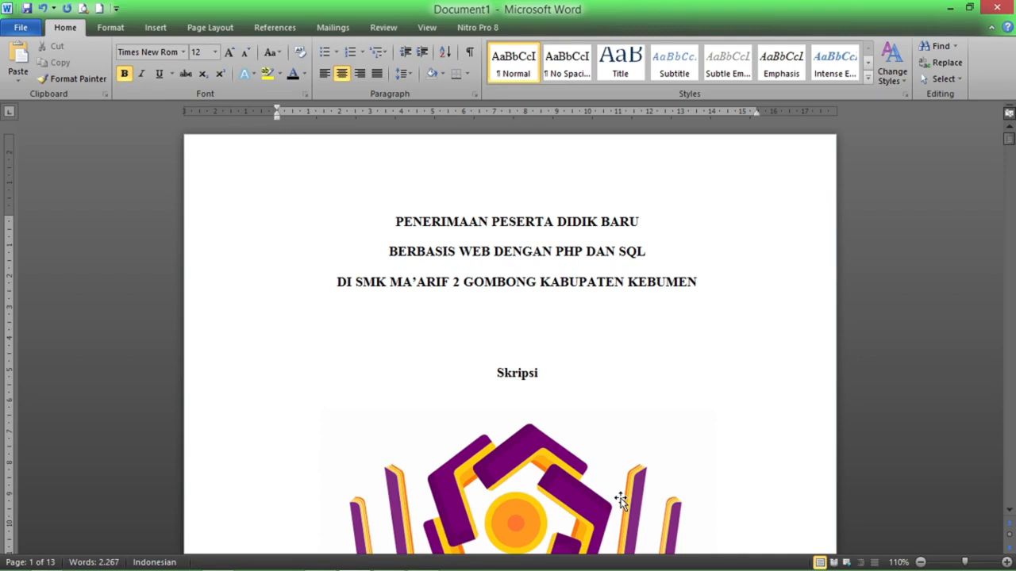
key("Page_Down")
key("Page_Down")
key("Page_Down")
key("Page_Down")
key("Page_Down")
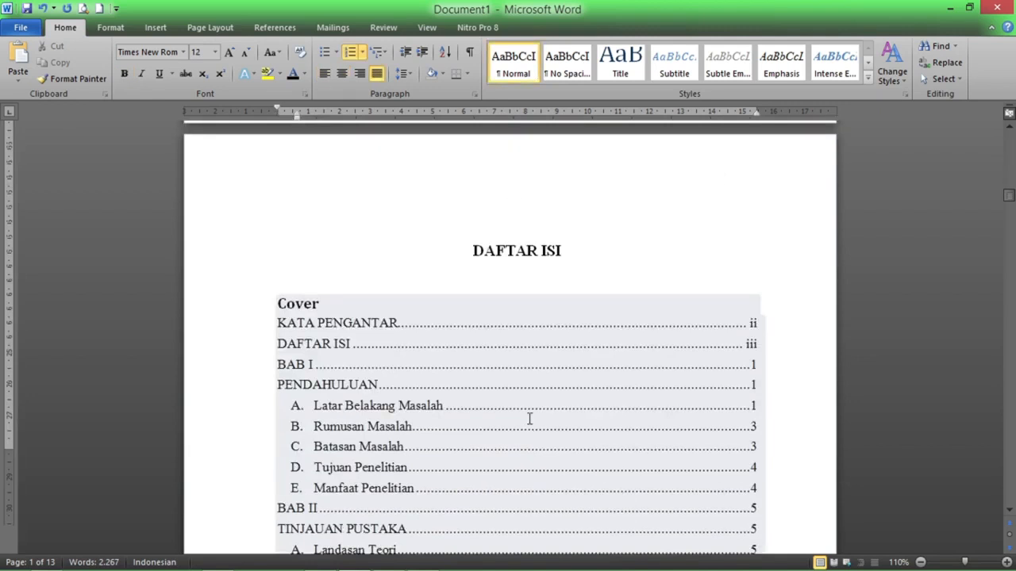
key("Page_Down")
key("Page_Down")
scroll(528, 379, "up", 6)
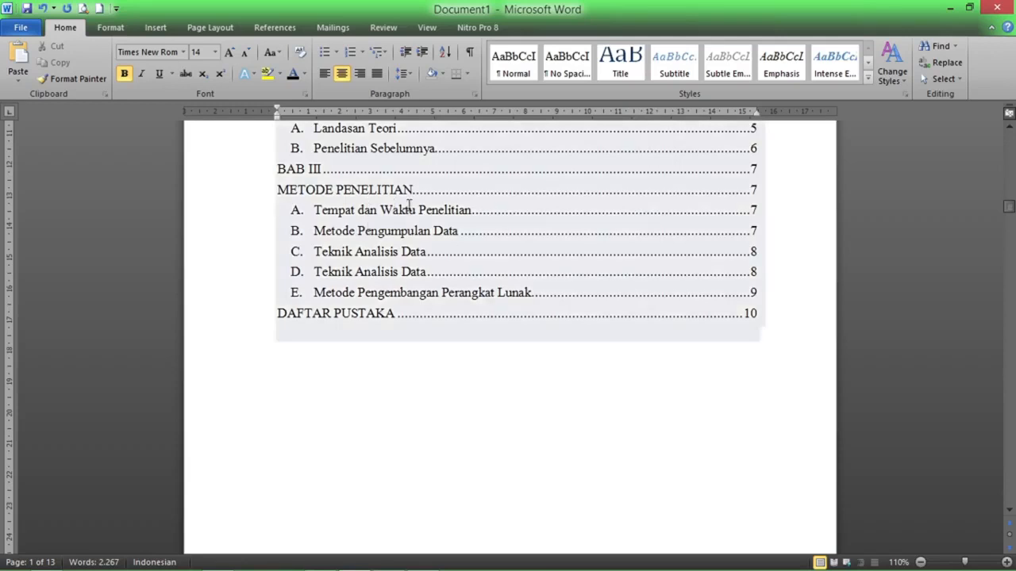